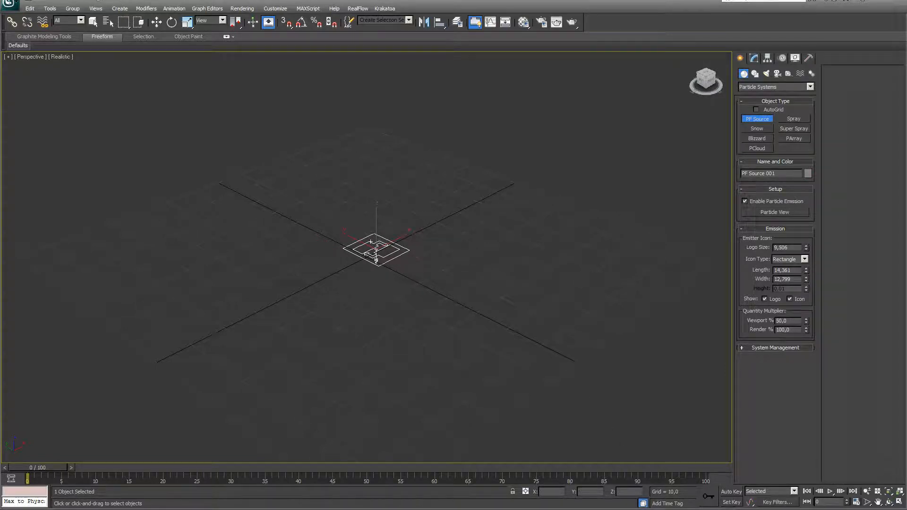
Finish placing the PF Source 001 emitter and open its parameters in the Modify panel
right_click(376, 259)
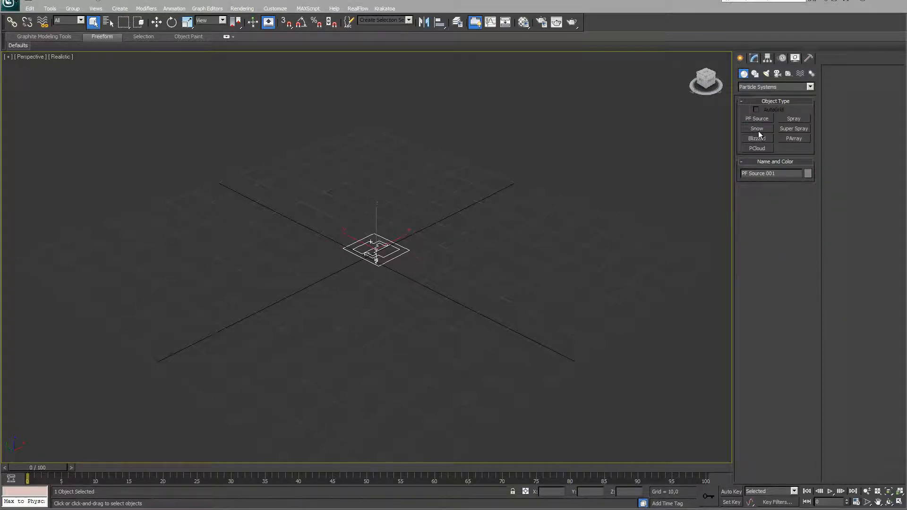
click(754, 58)
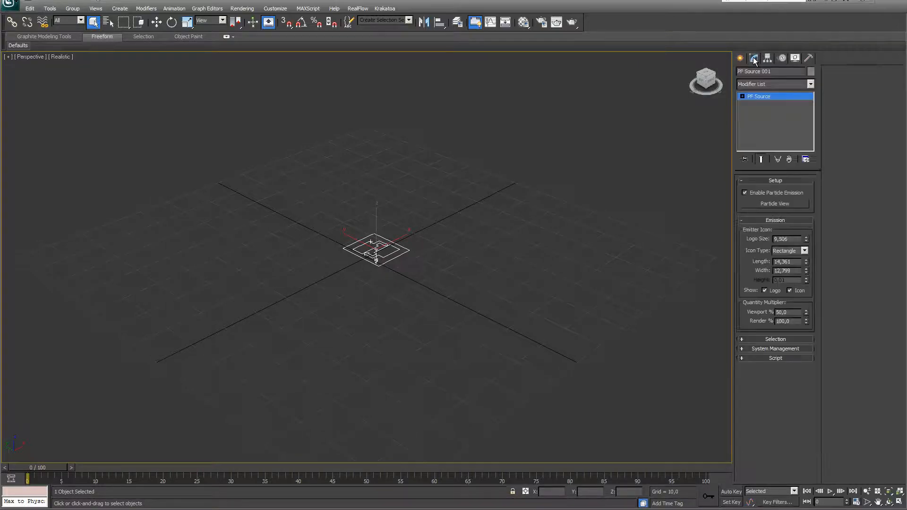
In Particle View, set Birth 001 to emit 100 particles, stopping at frame 100
click(775, 203)
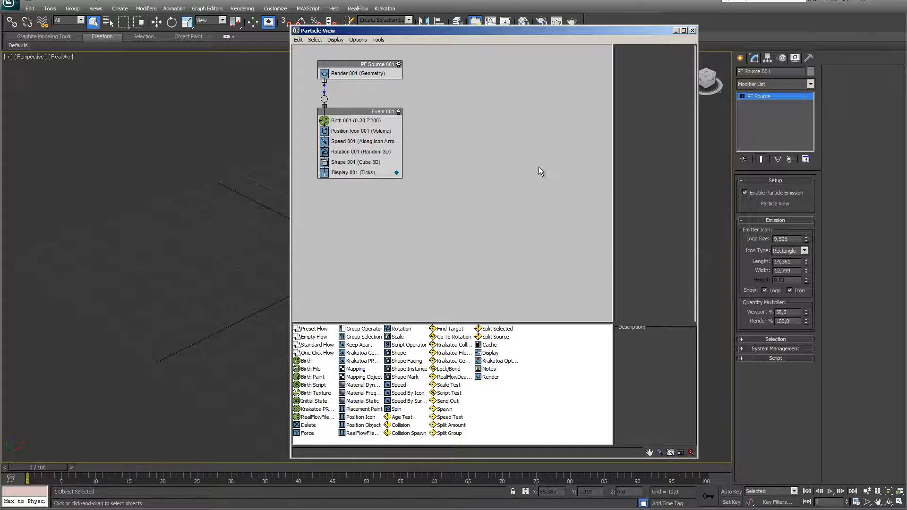
click(353, 121)
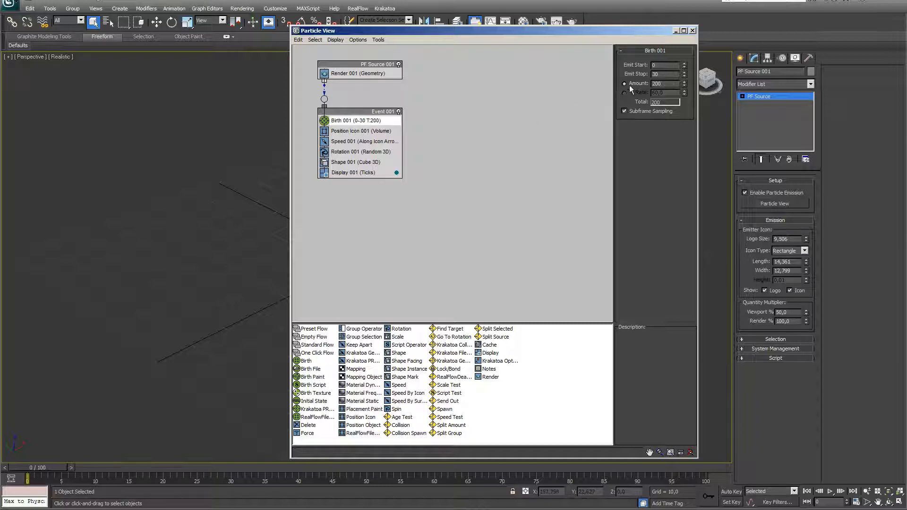
text(100)
key(Return)
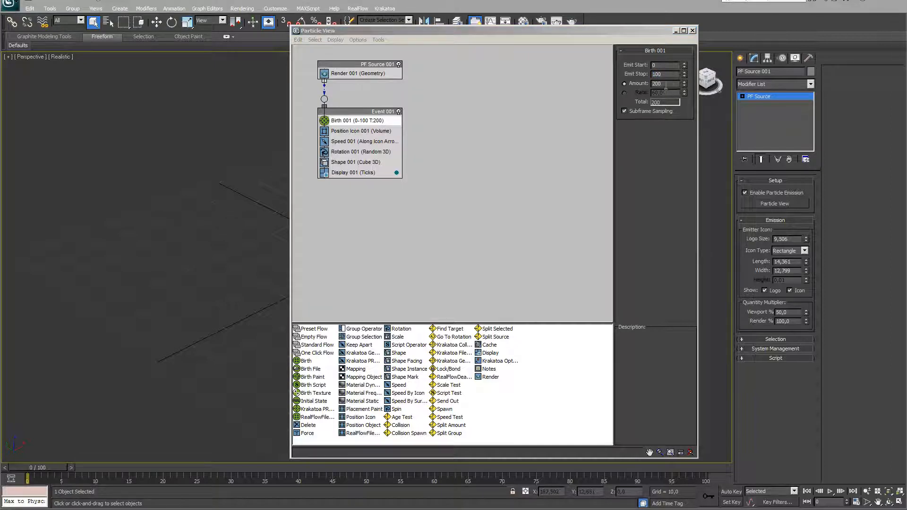
drag(664, 84, 598, 84)
text(100)
key(Return)
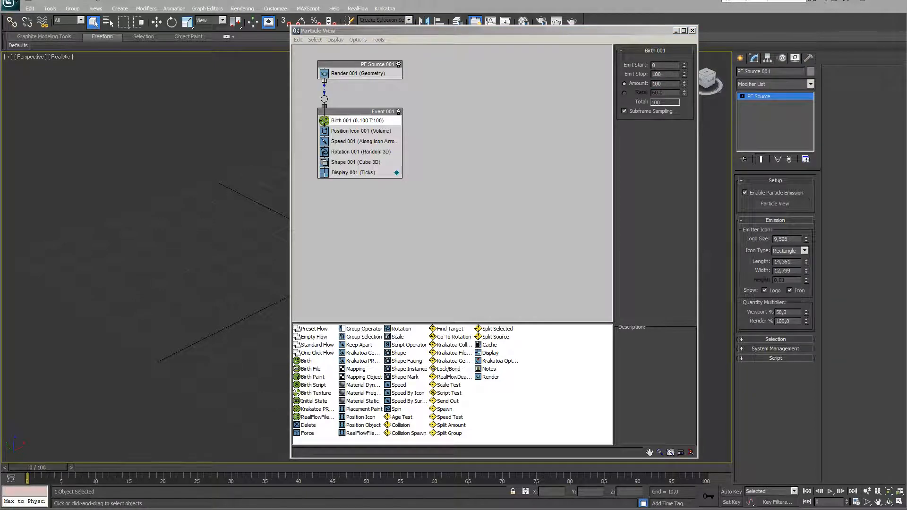
Extend the scene's animation length to 200 frames
click(856, 502)
double_click(492, 258)
text(200)
click(462, 348)
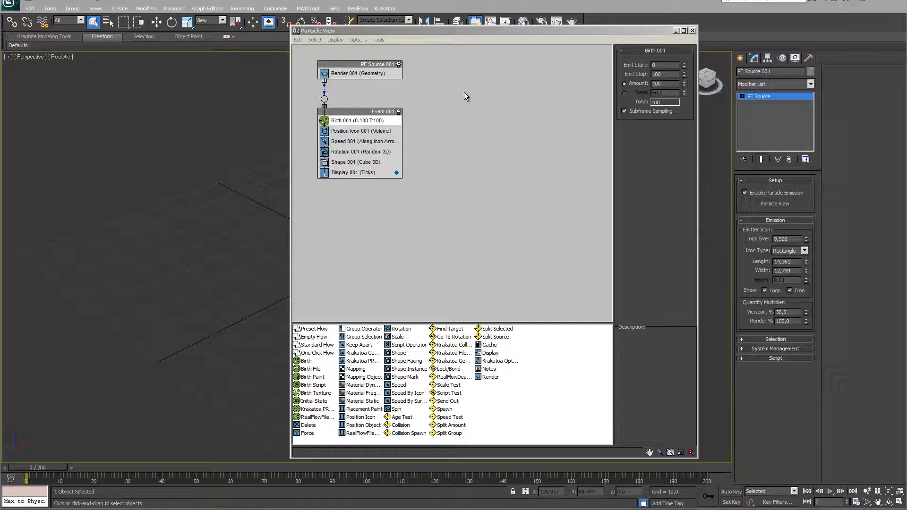
Keep Render 001's type set to Geometry
click(361, 75)
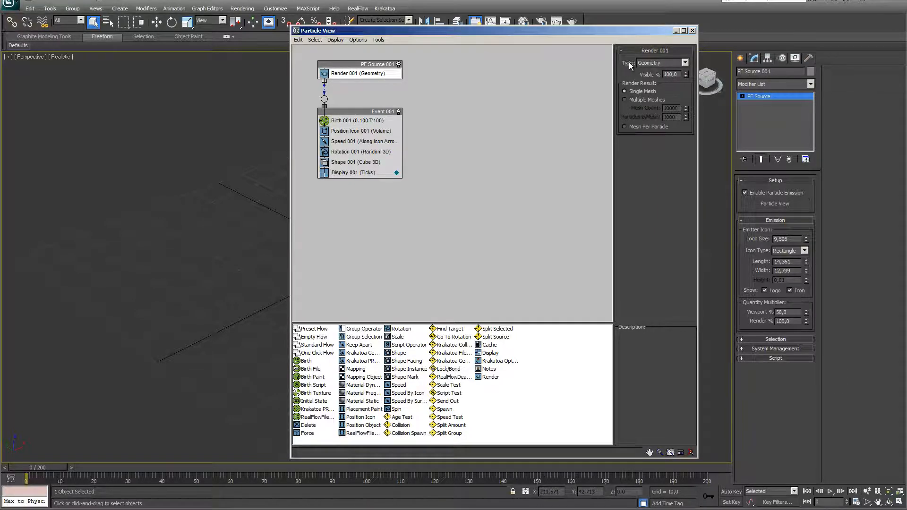
click(685, 64)
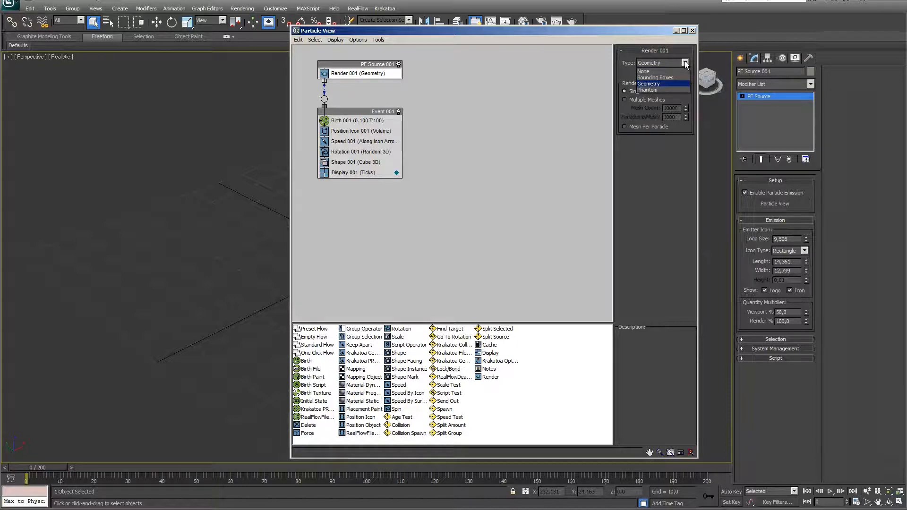
click(686, 64)
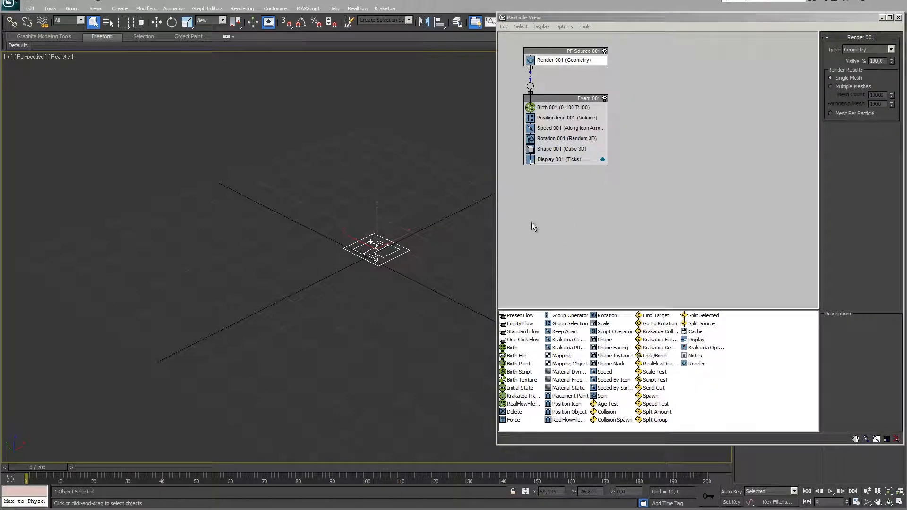
Delete the Shape 001 operator from Event 001
click(549, 150)
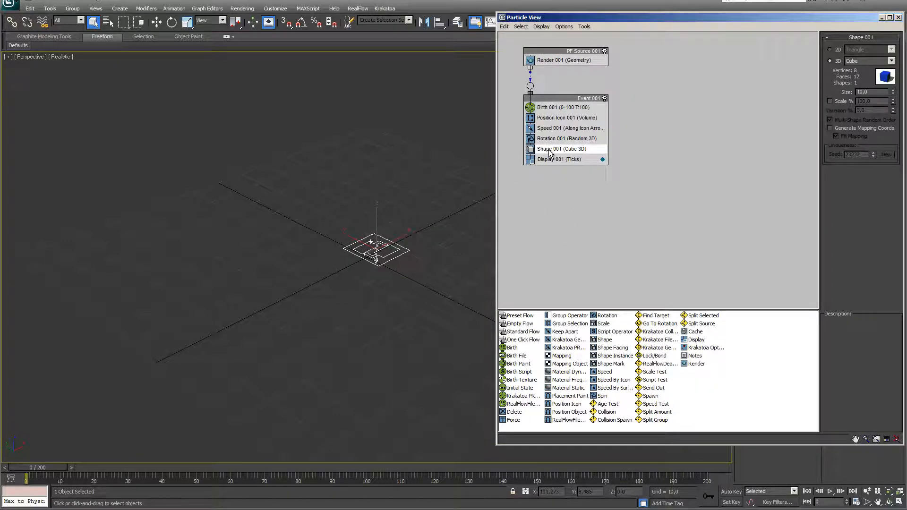
key(Delete)
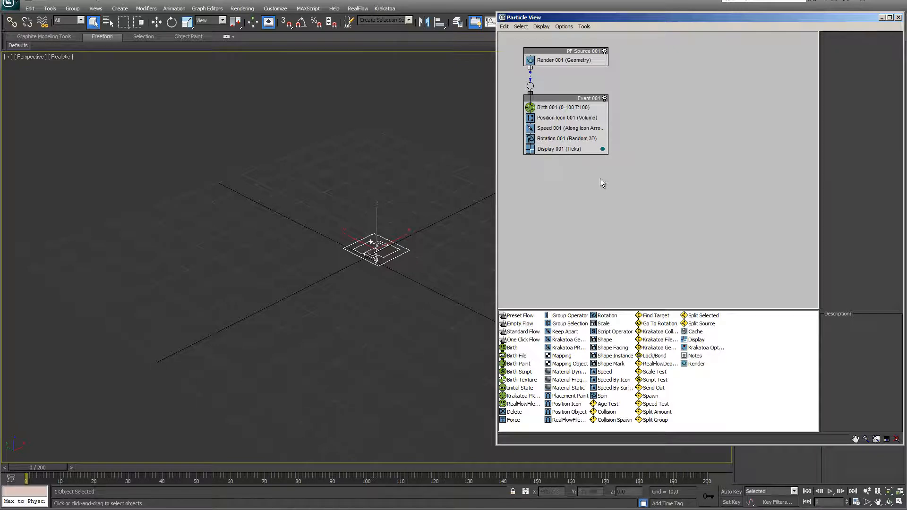
click(567, 128)
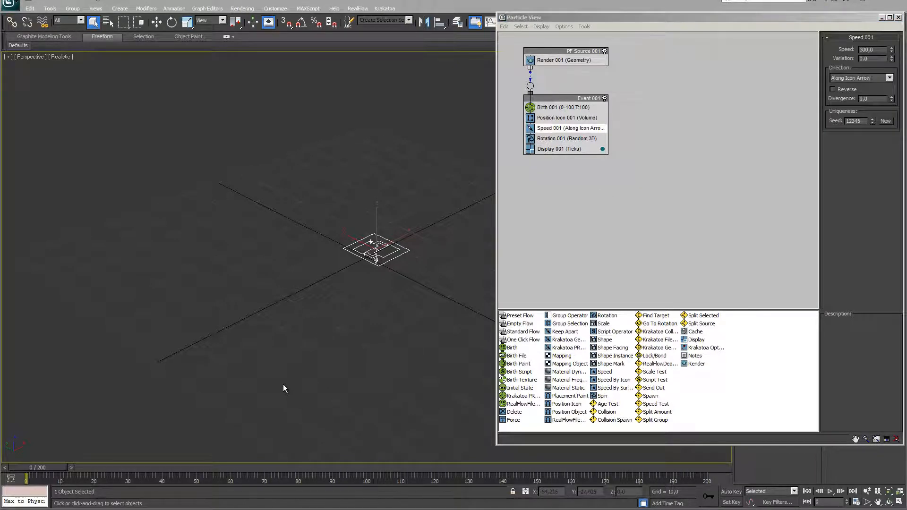
Preview the particle animation and reselect Speed 001 to check the particle direction
click(833, 494)
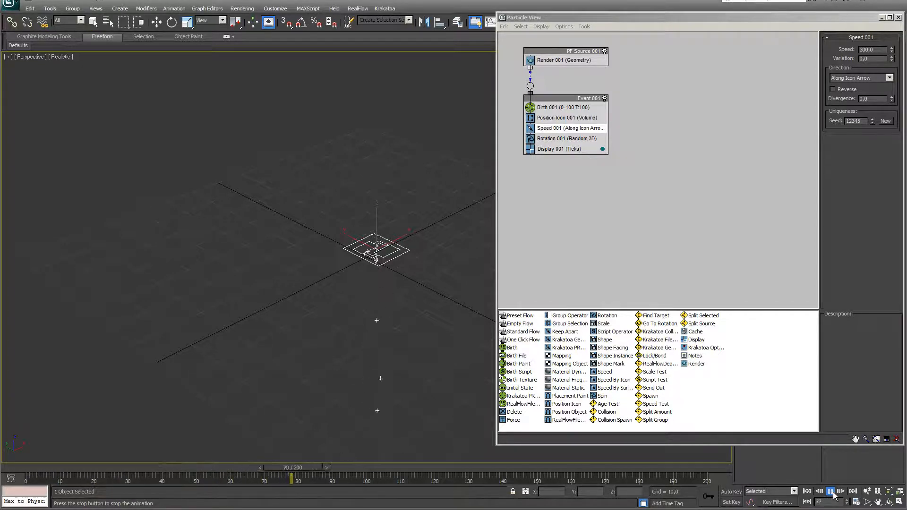
click(830, 492)
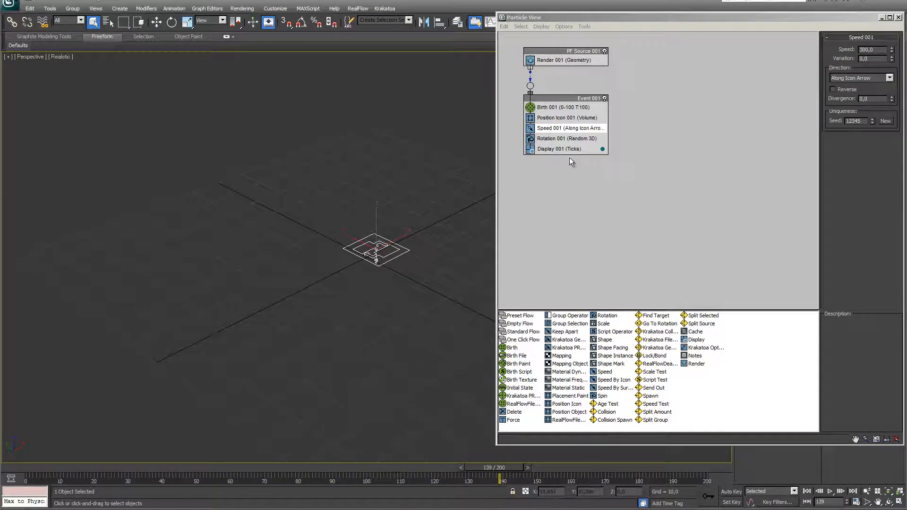
click(553, 132)
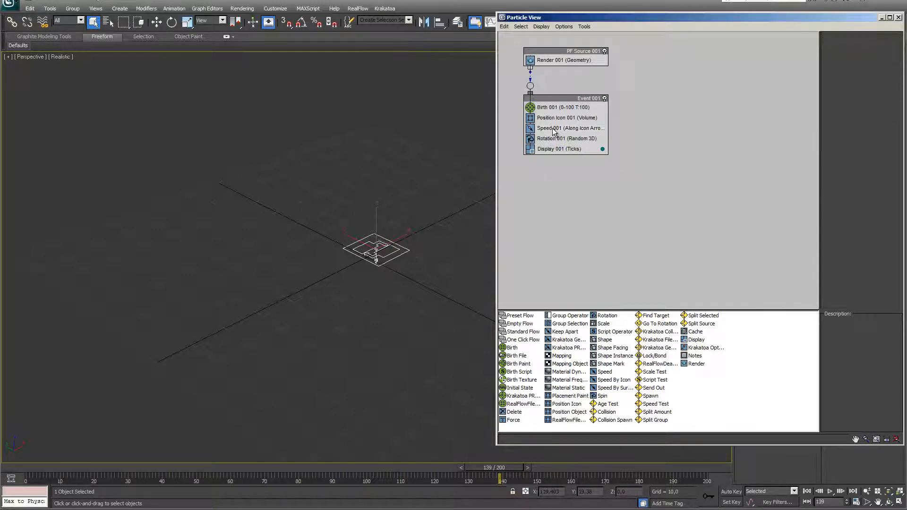
click(553, 129)
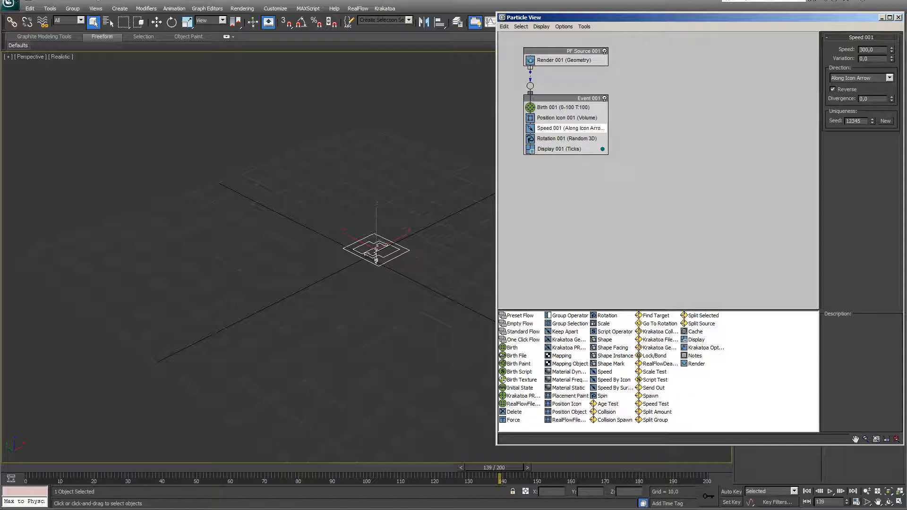
click(830, 492)
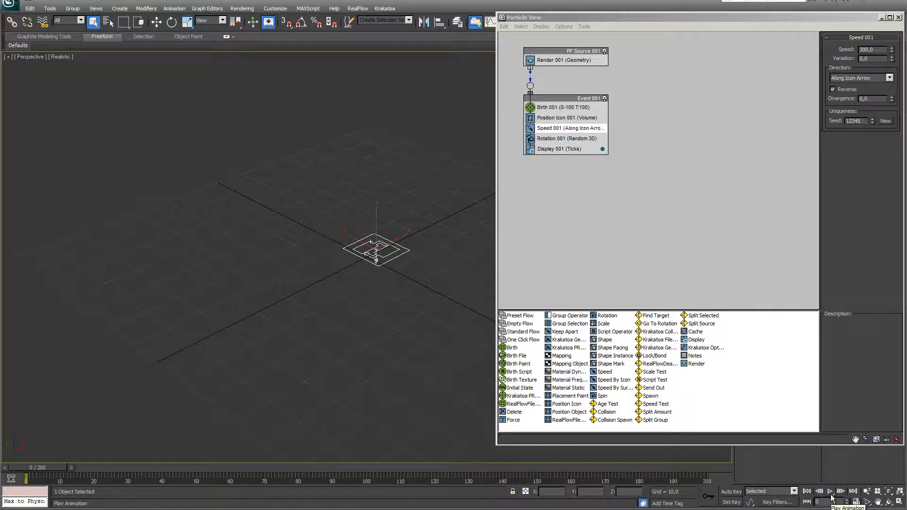
click(831, 494)
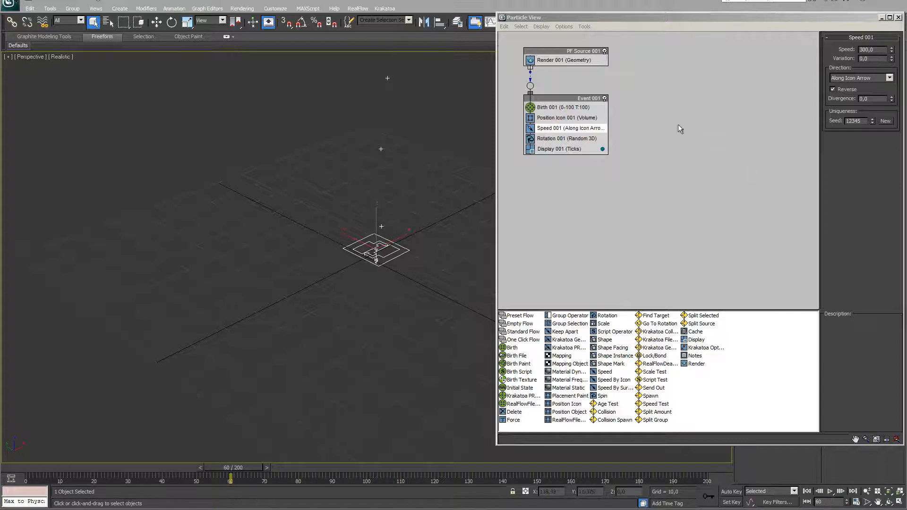
Set Speed 001 to 500 with variation 200 and divergence 30, then preview the result
drag(877, 50, 839, 46)
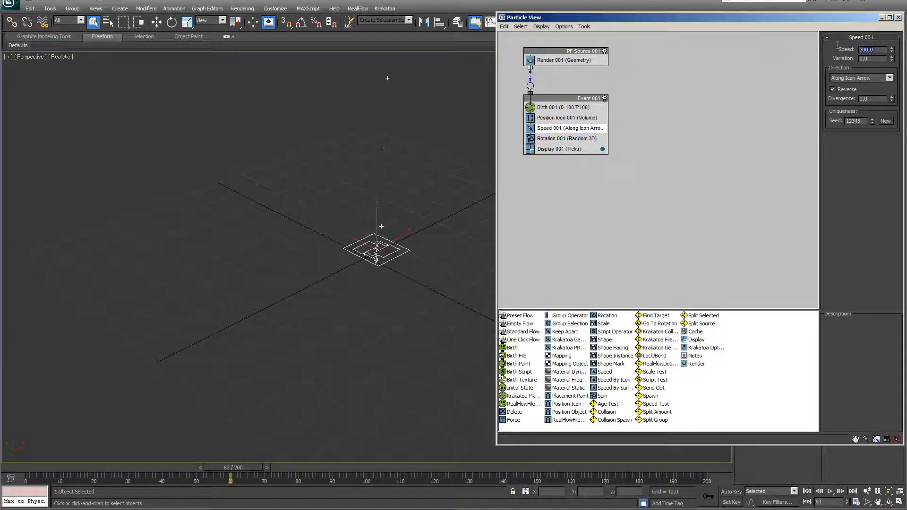
text(500)
key(Return)
key(Tab)
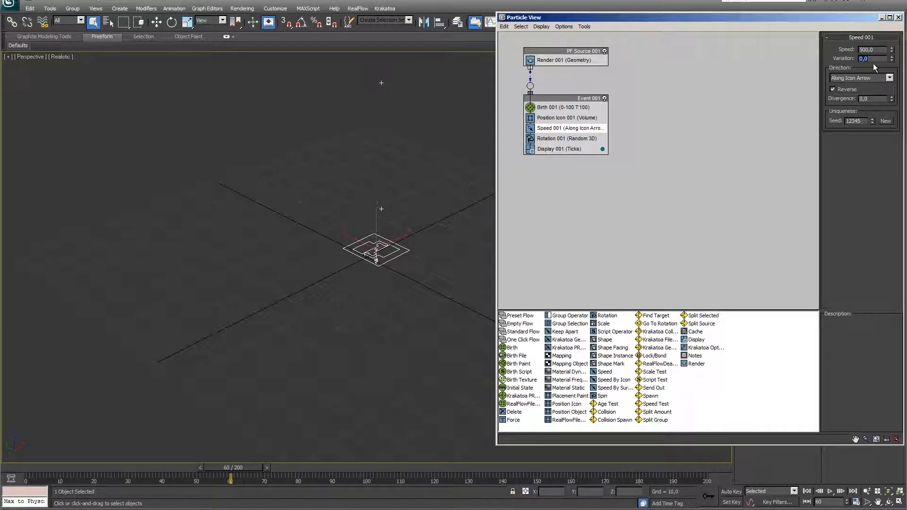
key(BackSpace)
text(20)
key(Return)
click(875, 100)
text(30,0)
click(831, 492)
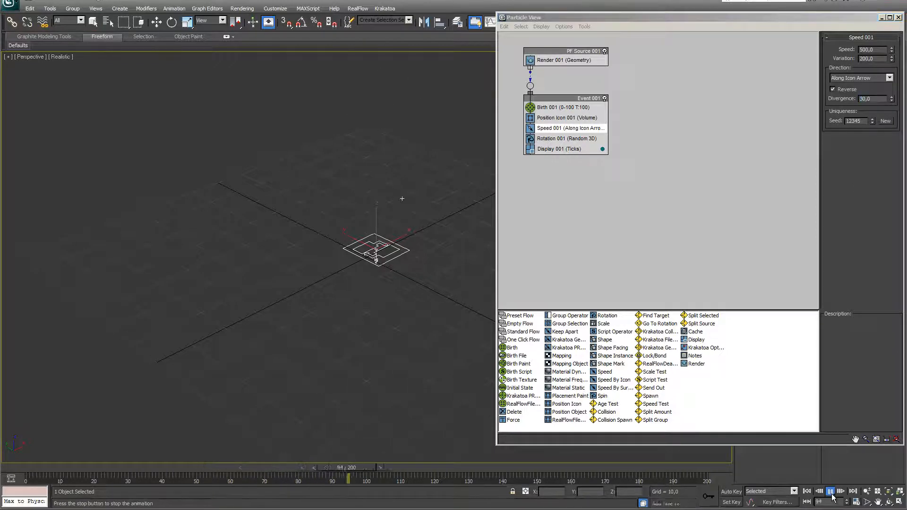
click(831, 492)
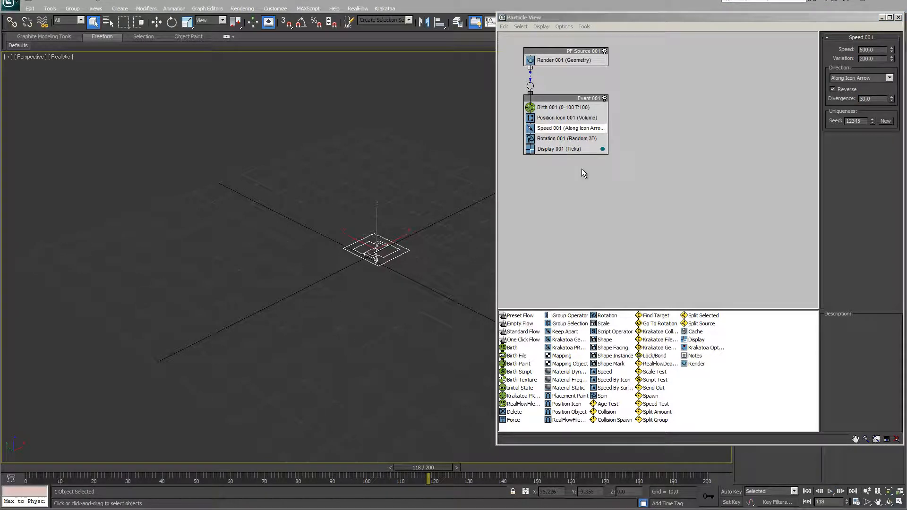
click(570, 149)
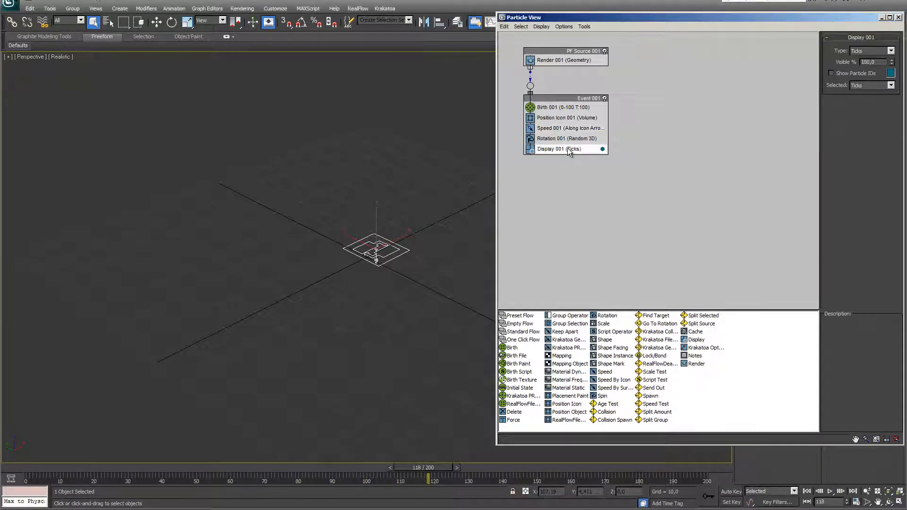
Show Display 001 particles as orange Lines and replay from frame 0 to see the streaks
click(891, 51)
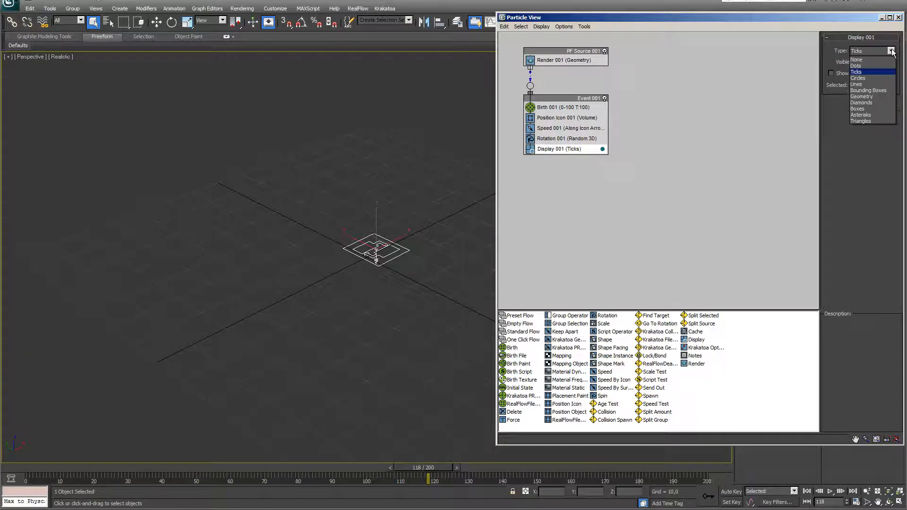
click(857, 85)
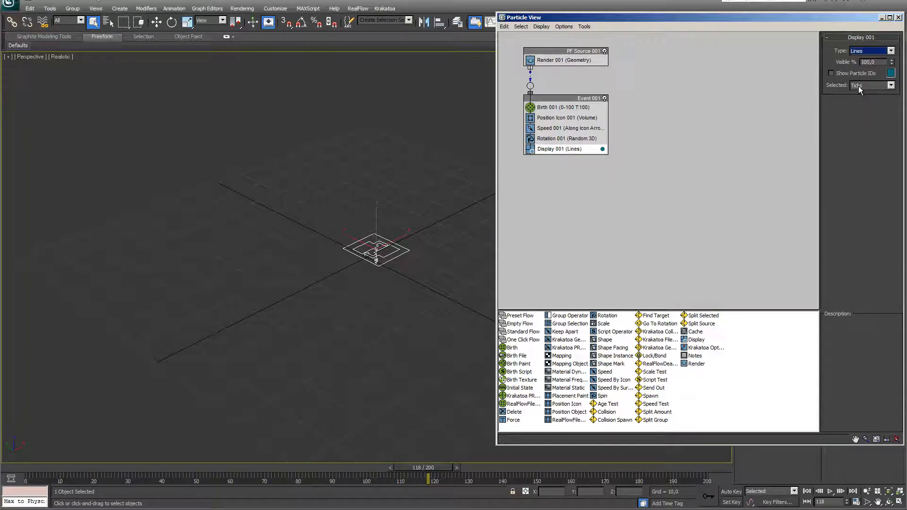
click(891, 73)
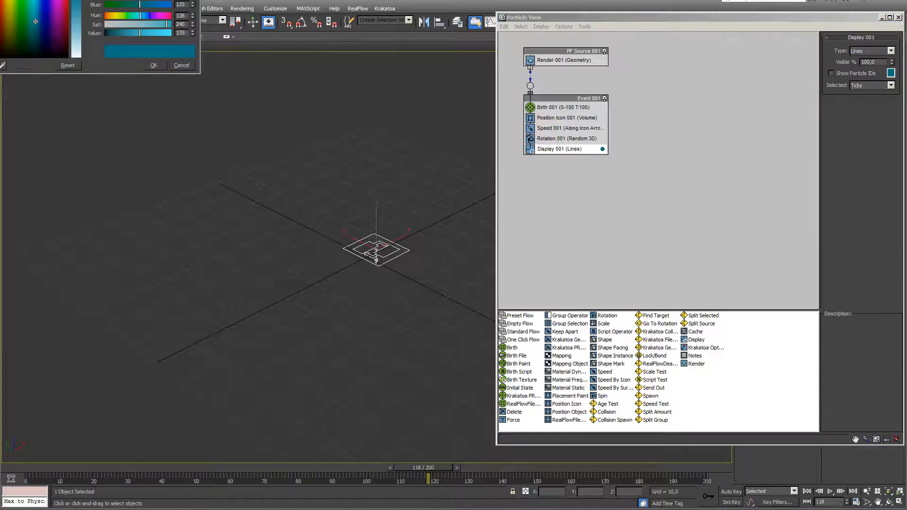
click(218, 116)
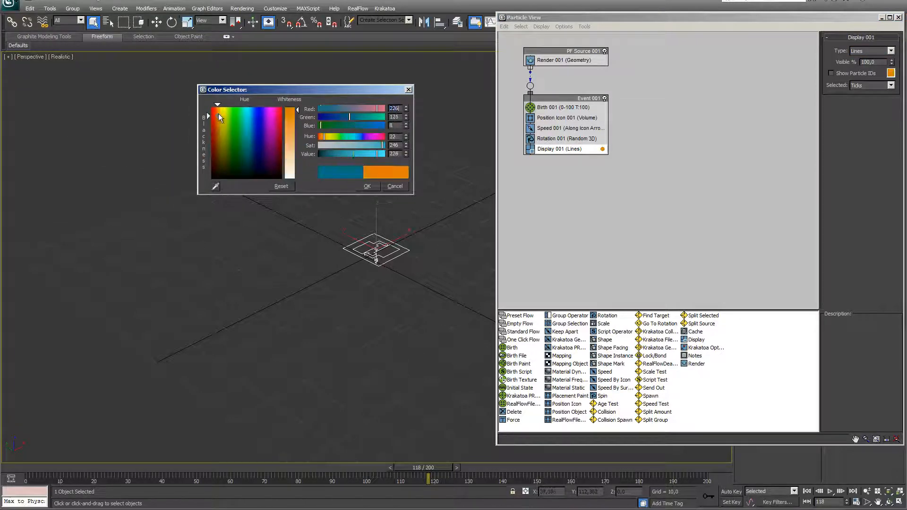
click(368, 186)
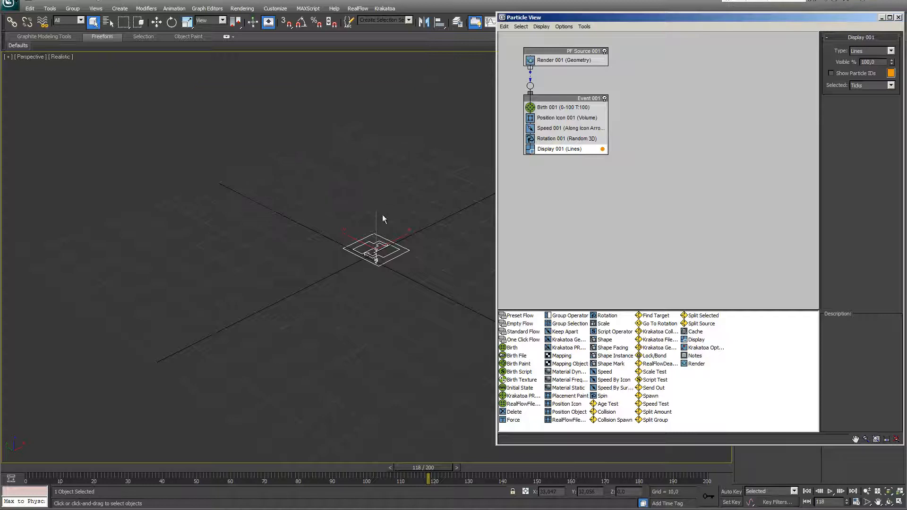
click(807, 492)
click(830, 492)
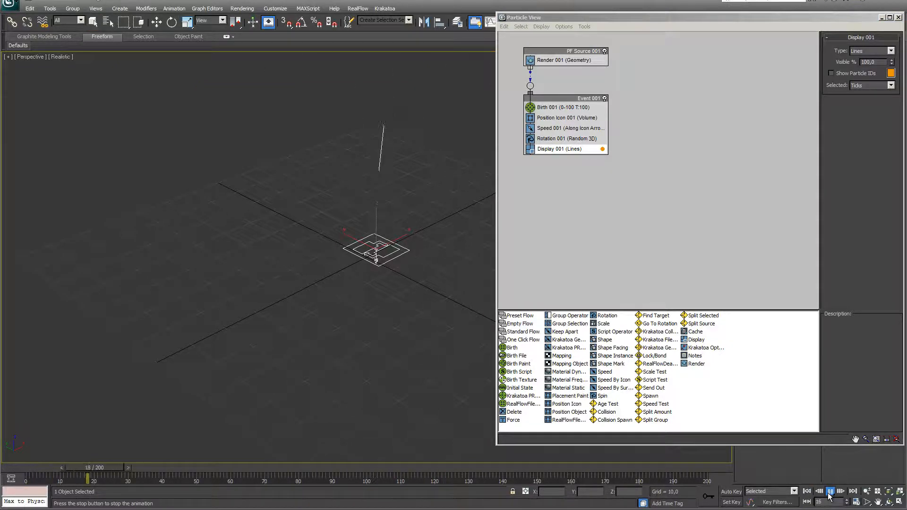
click(831, 492)
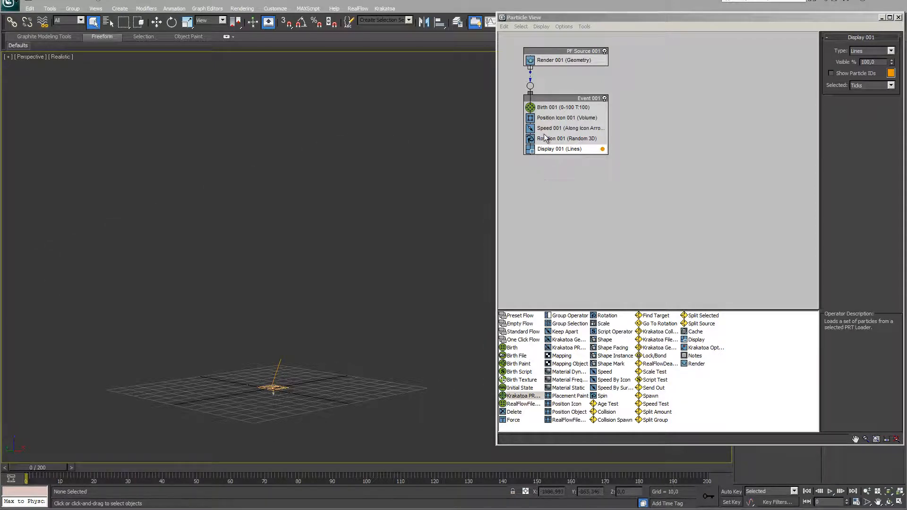
Disable Rotation 001 and add Delete 001 removing particles by age 100, variation 100
click(531, 139)
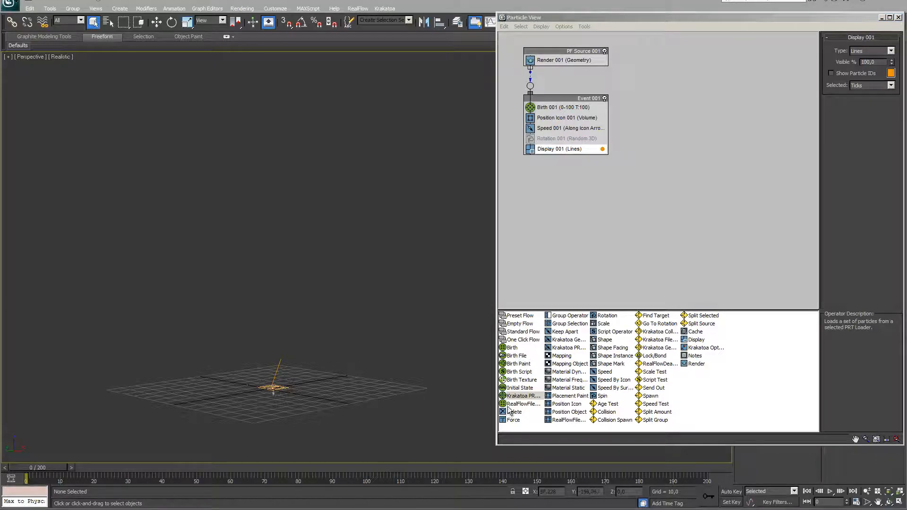
drag(509, 412, 544, 147)
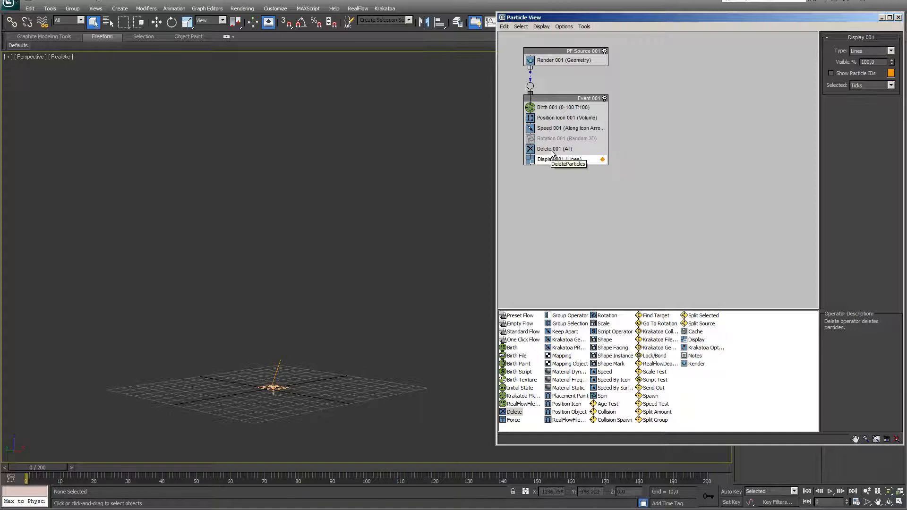
click(556, 149)
click(834, 75)
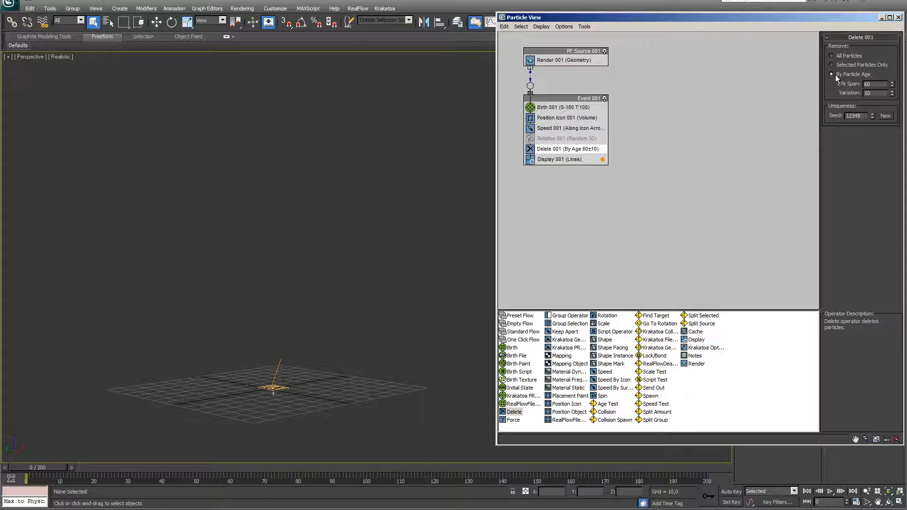
click(870, 84)
text(100)
key(Tab)
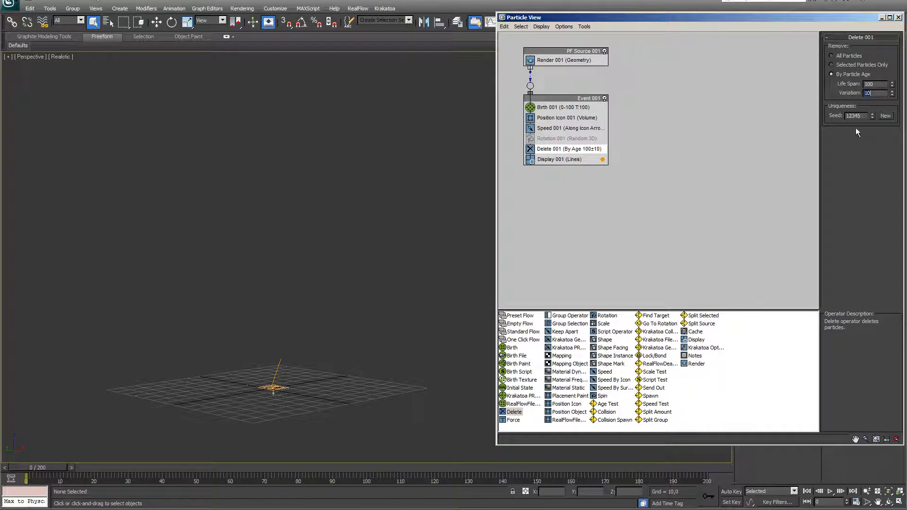
text(10)
key(Return)
Add a Force operator to PF Source 001
scroll(442, 357, down, 5)
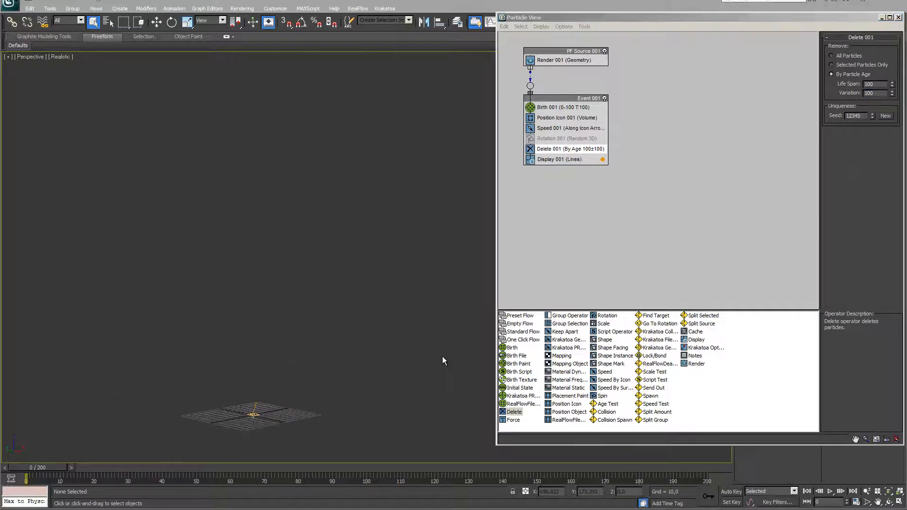
click(515, 420)
drag(516, 424, 555, 70)
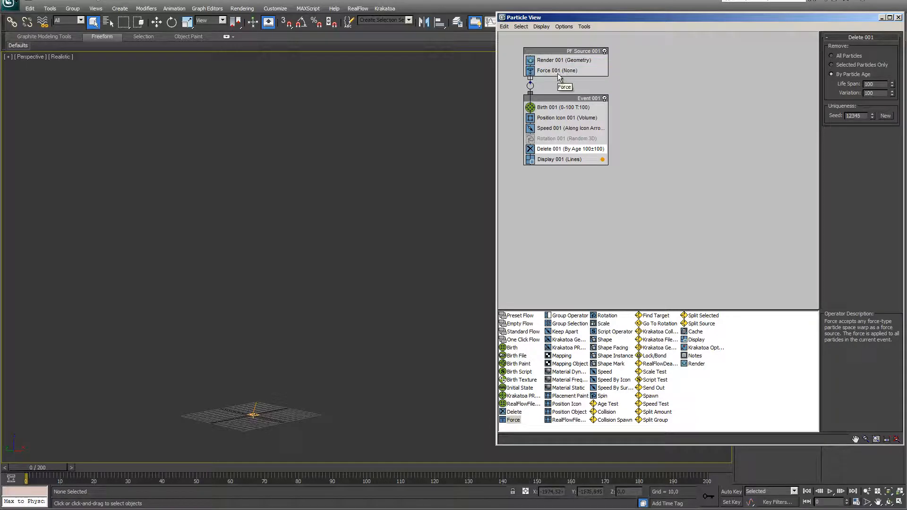
Create a Gravity space warp in the viewport from the Forces list
click(558, 74)
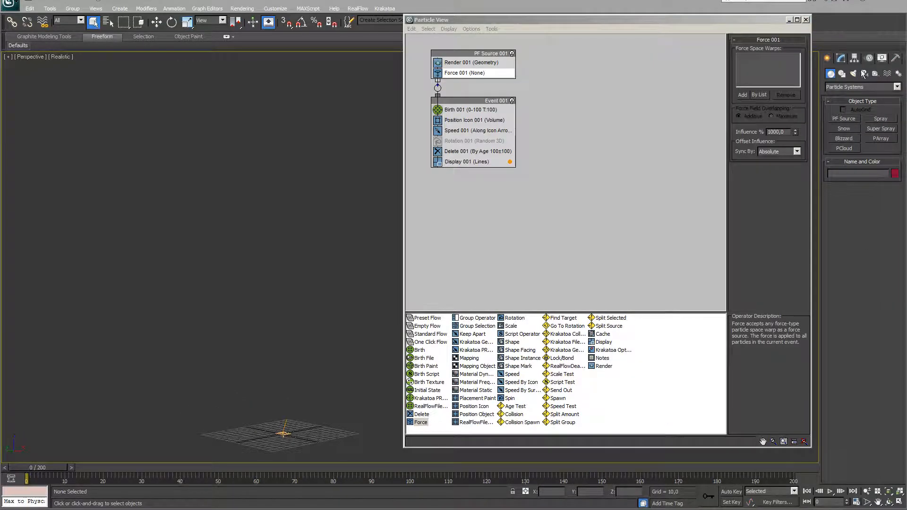
click(887, 74)
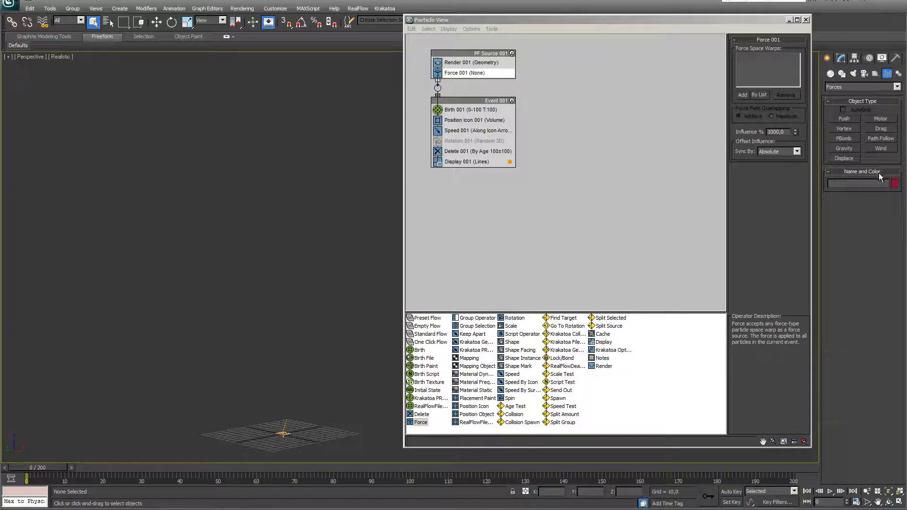
click(844, 149)
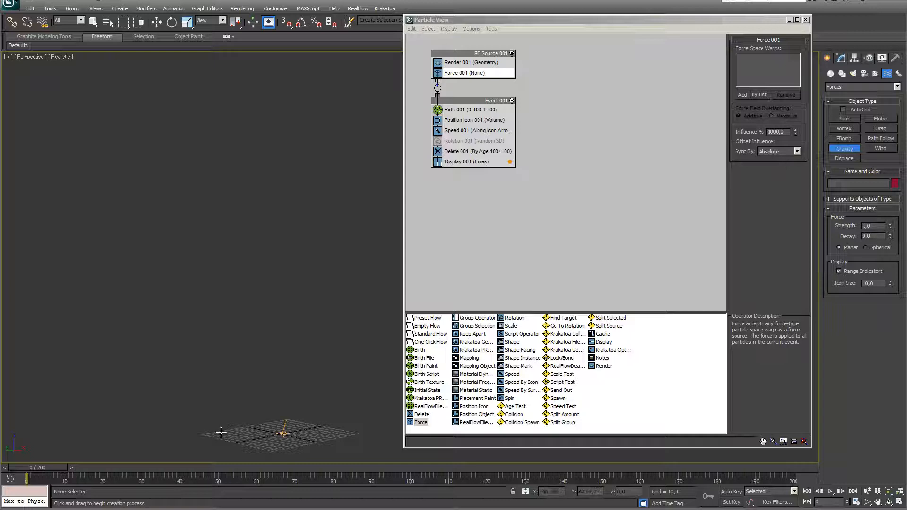
drag(218, 434, 223, 436)
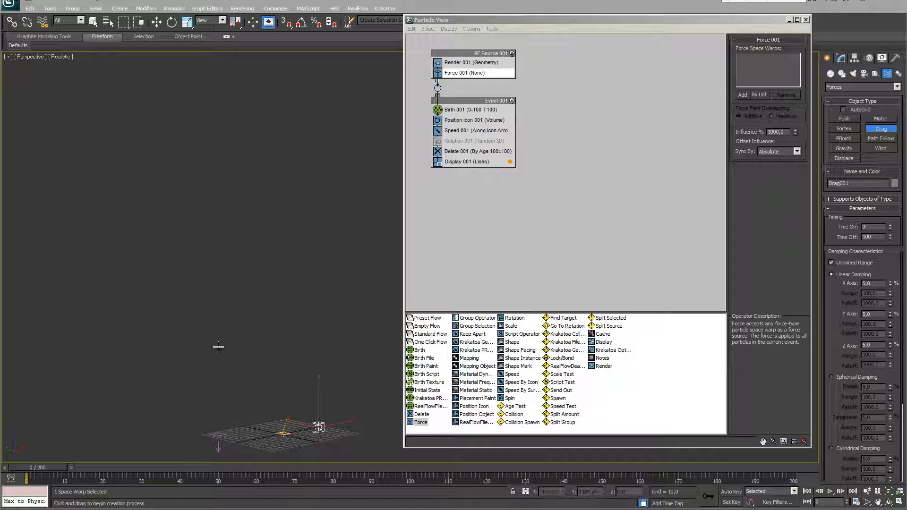
Select Gravity001 and set its strength to 0,1
click(93, 21)
click(218, 446)
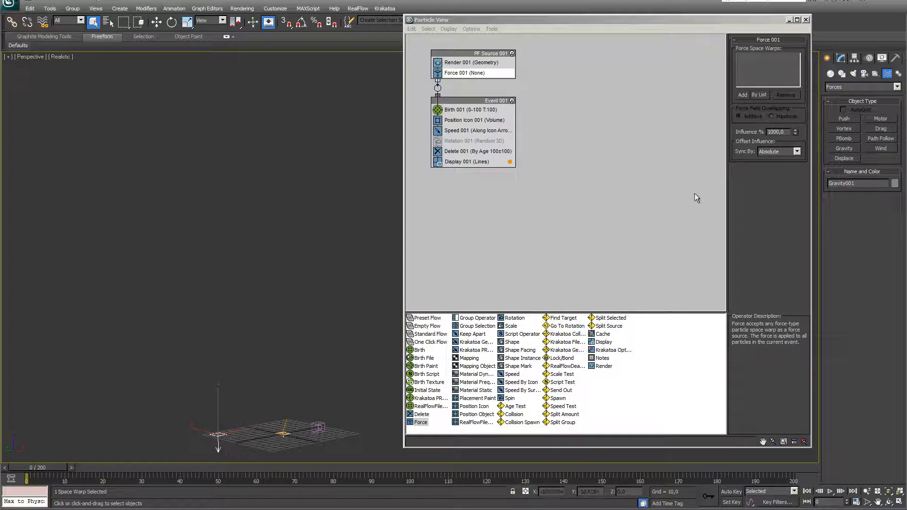
click(842, 58)
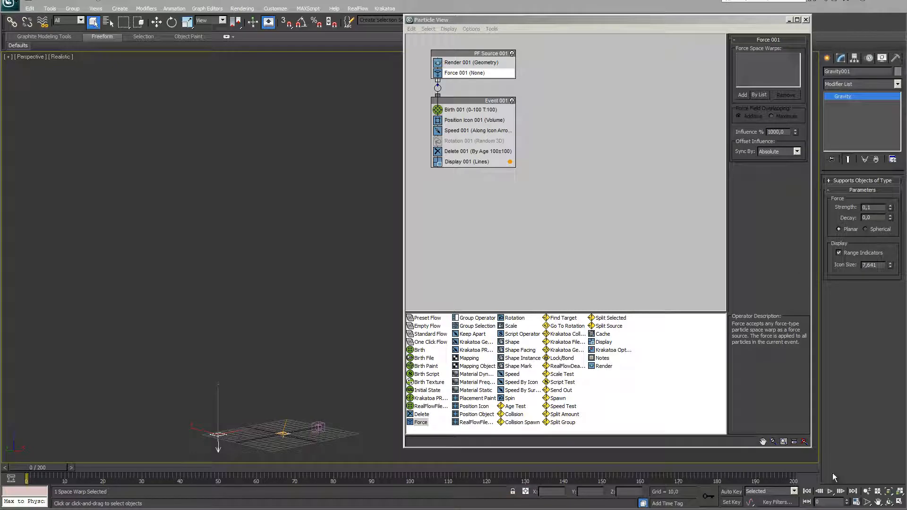
drag(875, 208, 833, 208)
text(0,1)
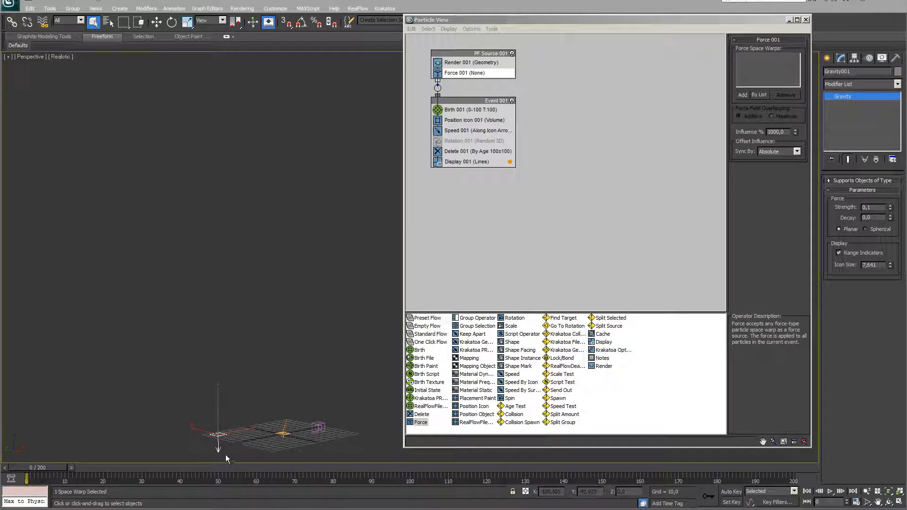
Add Gravity001 and Drag001 to Force 001 and preview the animation
click(743, 95)
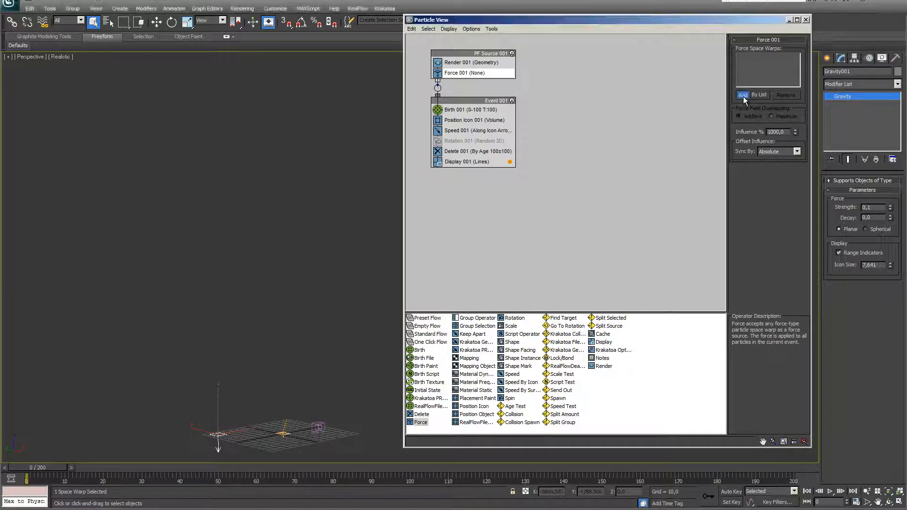
click(218, 448)
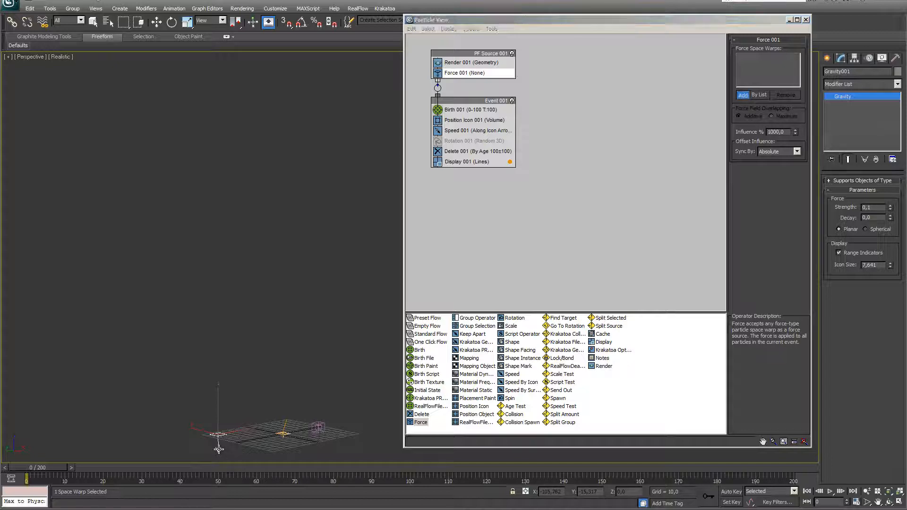
click(743, 95)
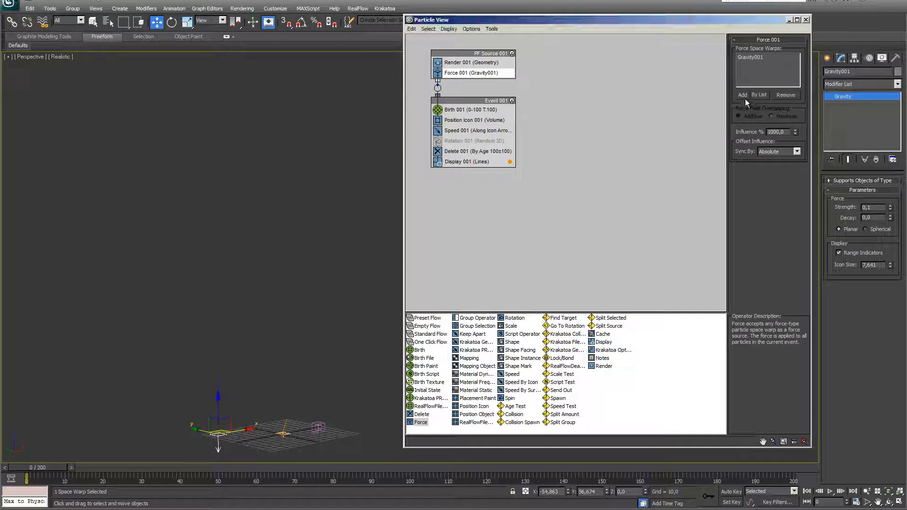
click(317, 427)
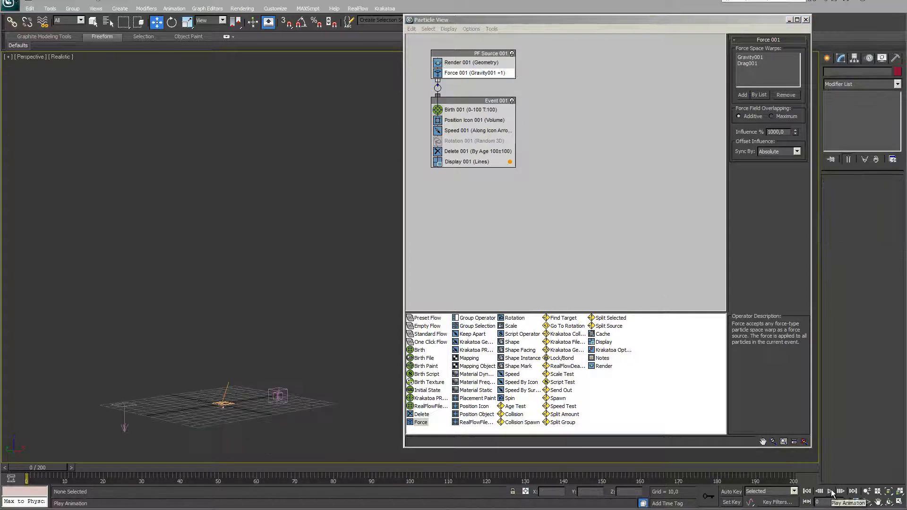
click(832, 492)
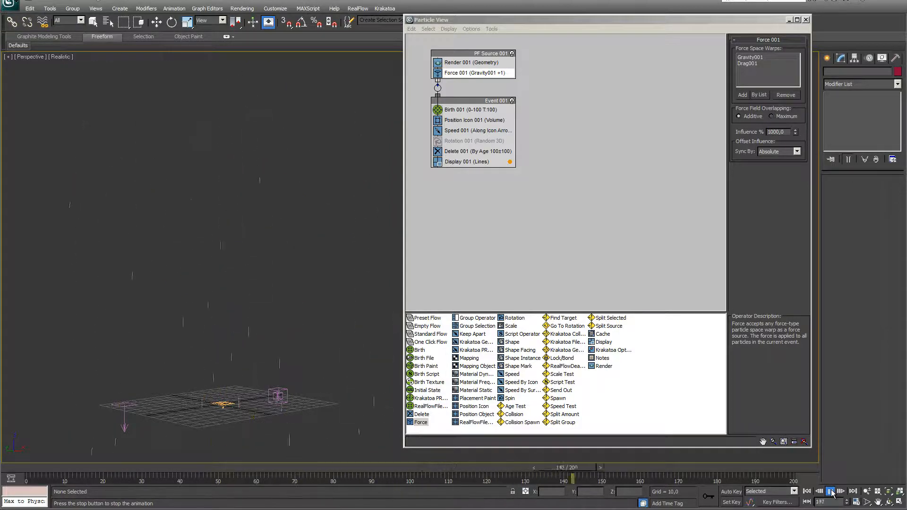
click(831, 492)
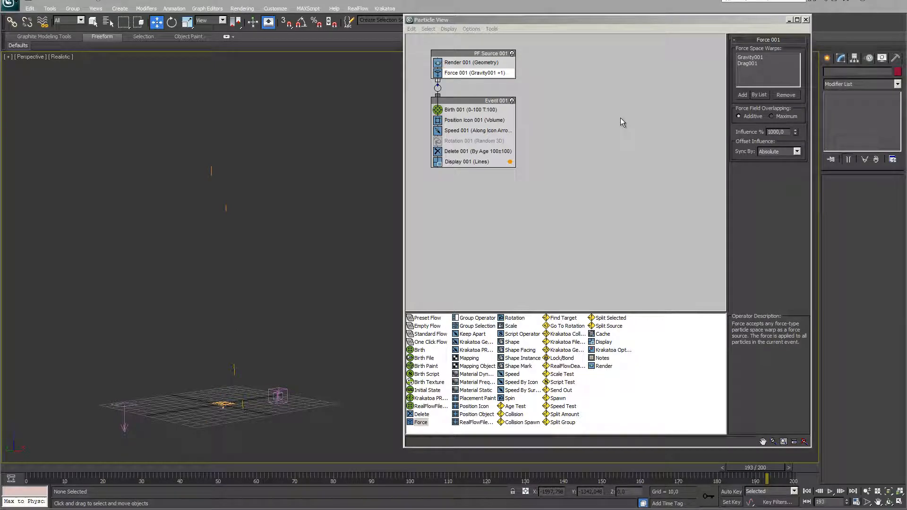
Inspect the Drag001 space warp, then clear the scene selection
click(751, 65)
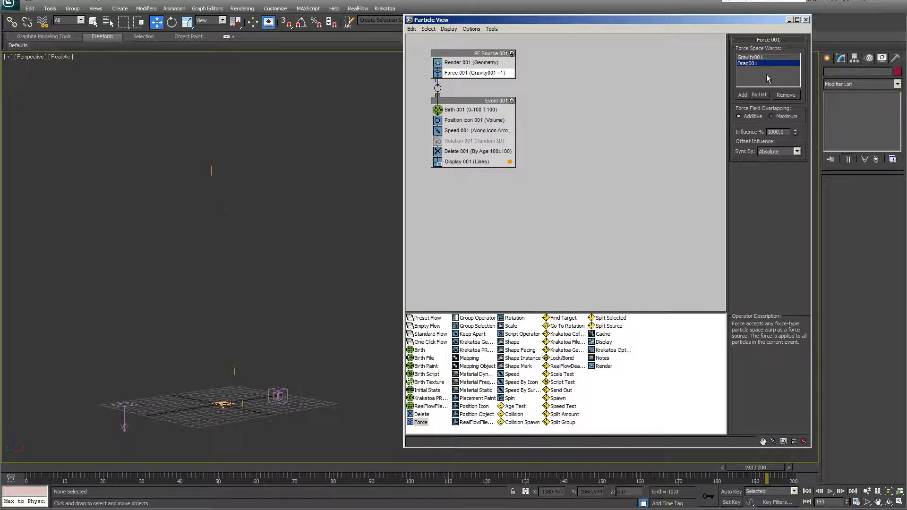
click(279, 396)
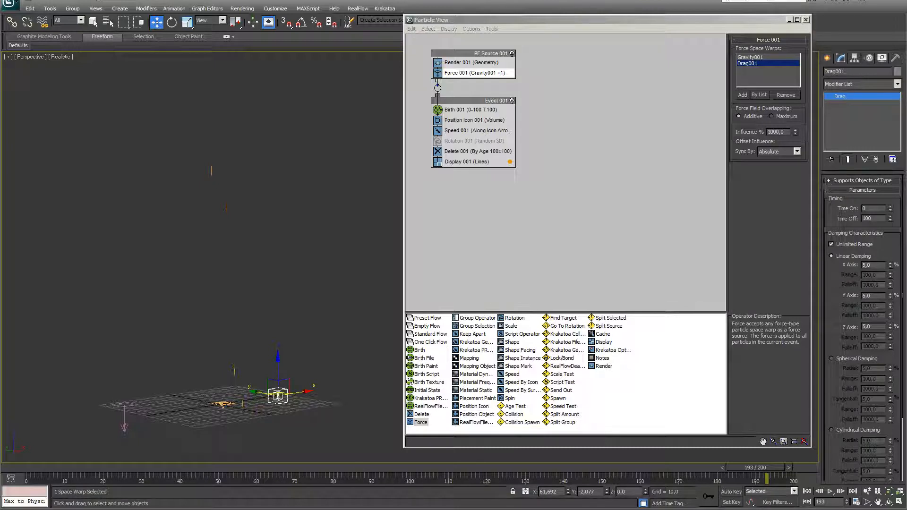
click(469, 178)
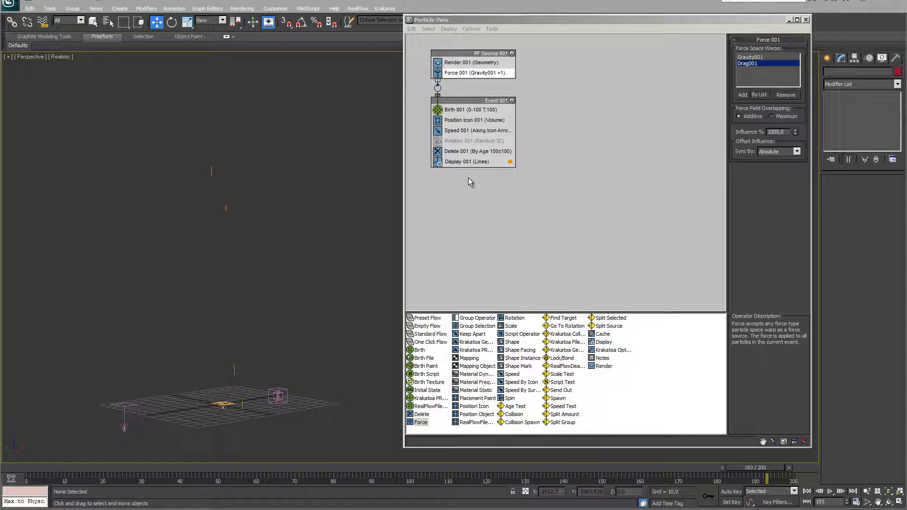
click(461, 141)
Move Rotation 001 into PF Source 001, re-enable it, and set orientation to Speed Space Follow
drag(461, 143, 471, 79)
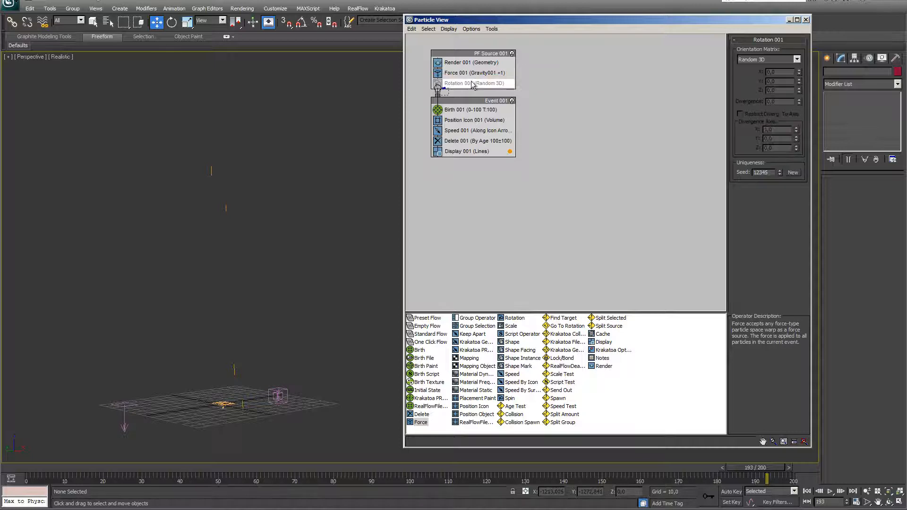
click(437, 85)
click(469, 86)
click(469, 87)
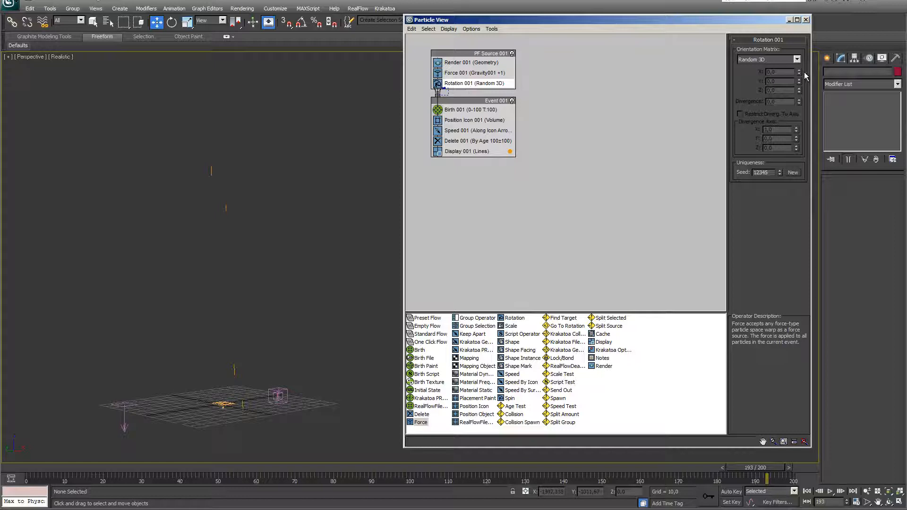
click(798, 60)
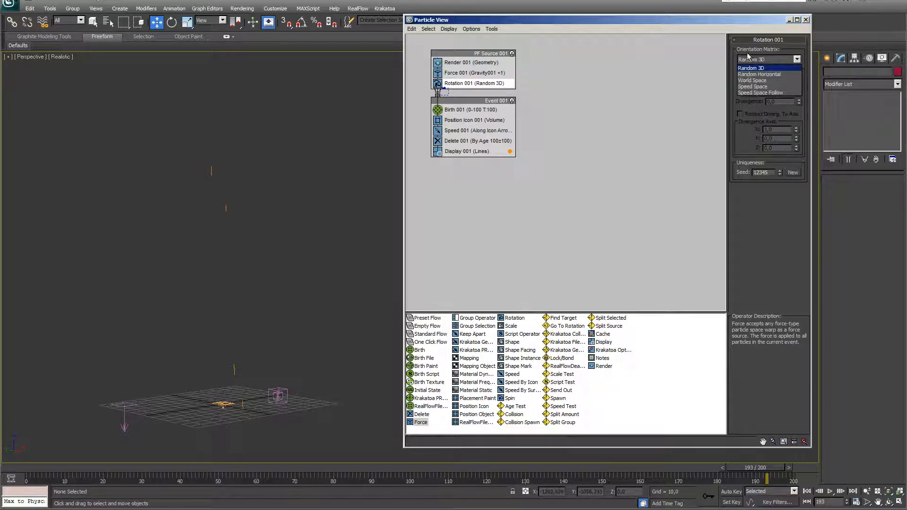
click(754, 93)
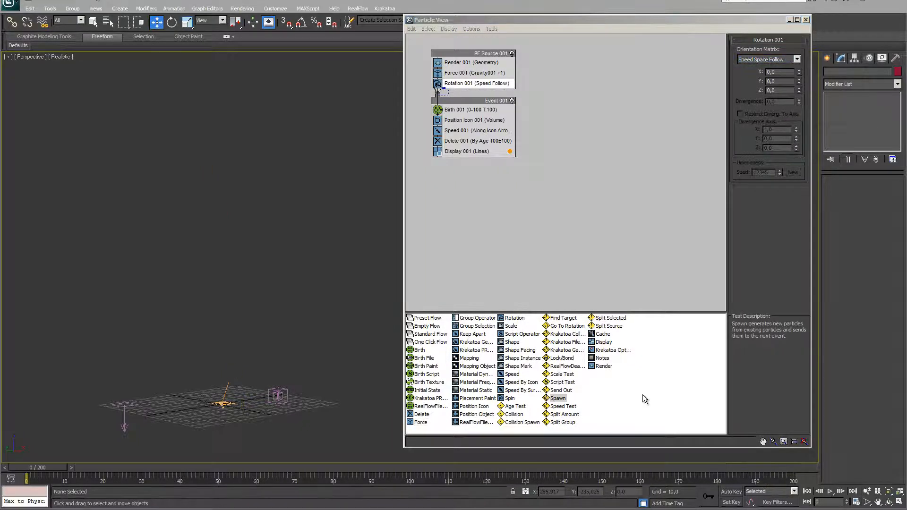
Add Spawn 001 to Event 001, spawning by travel with 50% offspring variation
drag(550, 398, 454, 141)
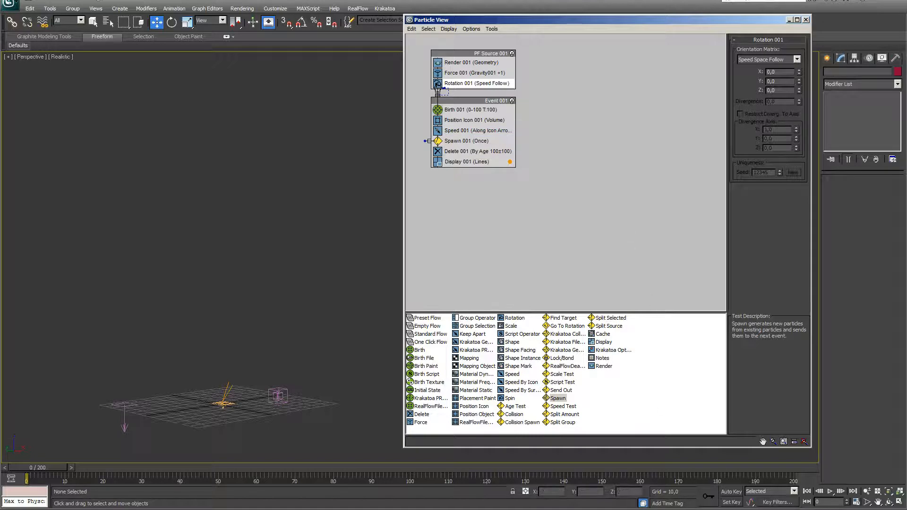
click(471, 141)
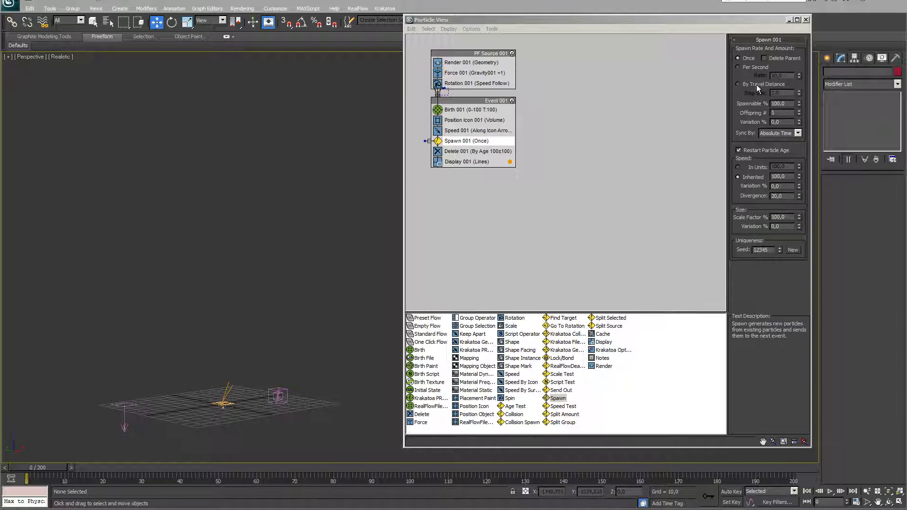
click(738, 84)
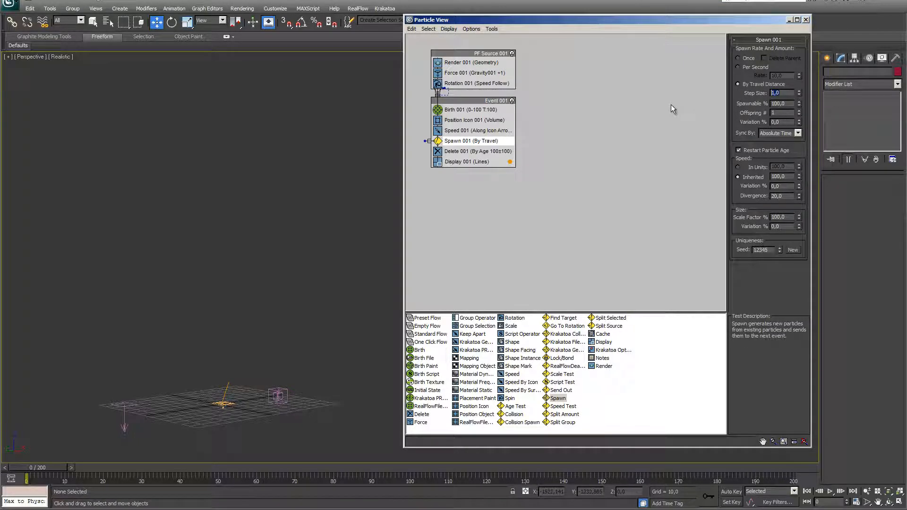
text(0,)
text(00)
key(Tab)
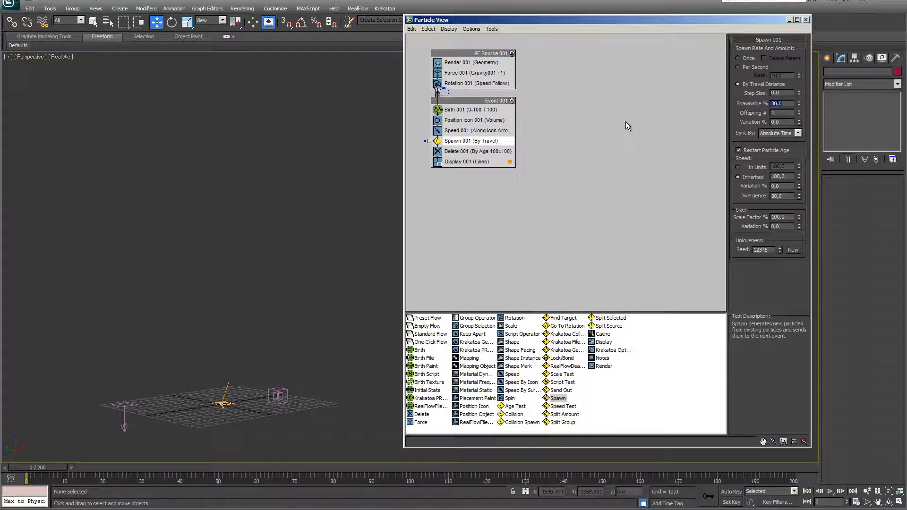
click(786, 114)
text(5050)
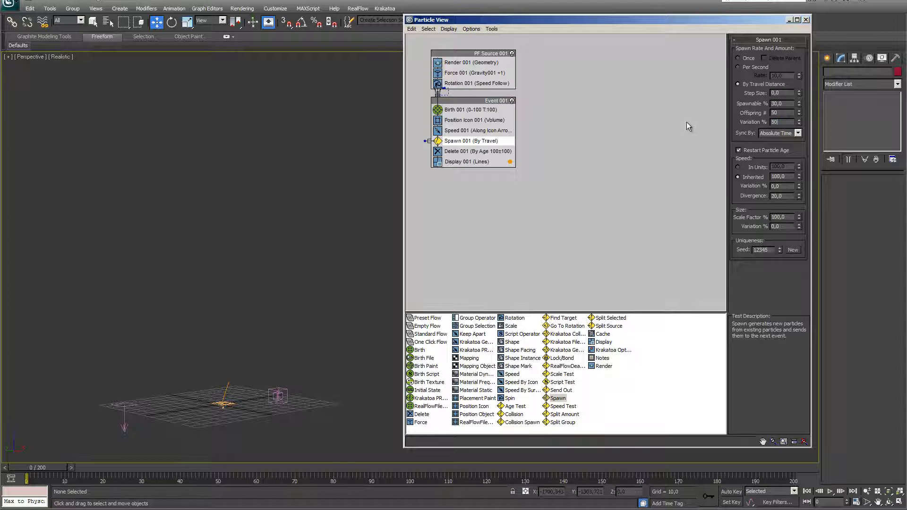
key(Return)
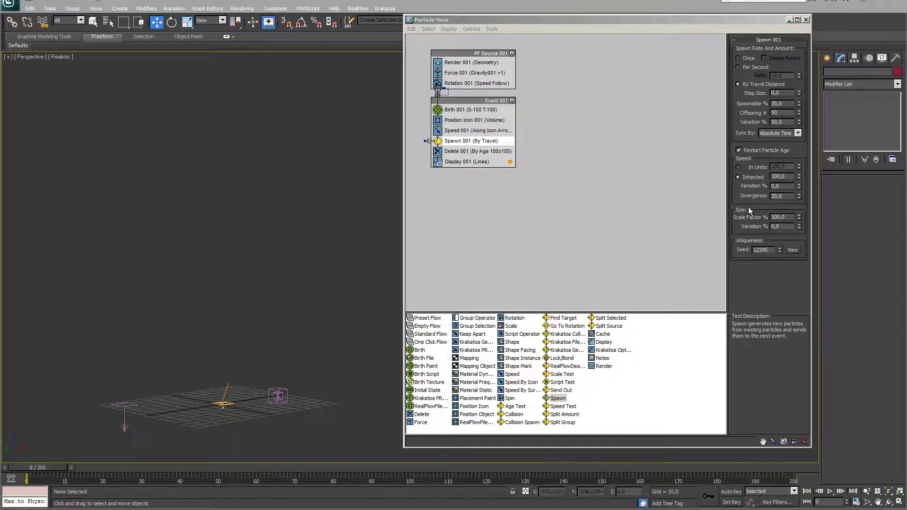
Set Spawn inherited speed 50, variation 20%, divergence 180, and start a new Delete event
double_click(781, 176)
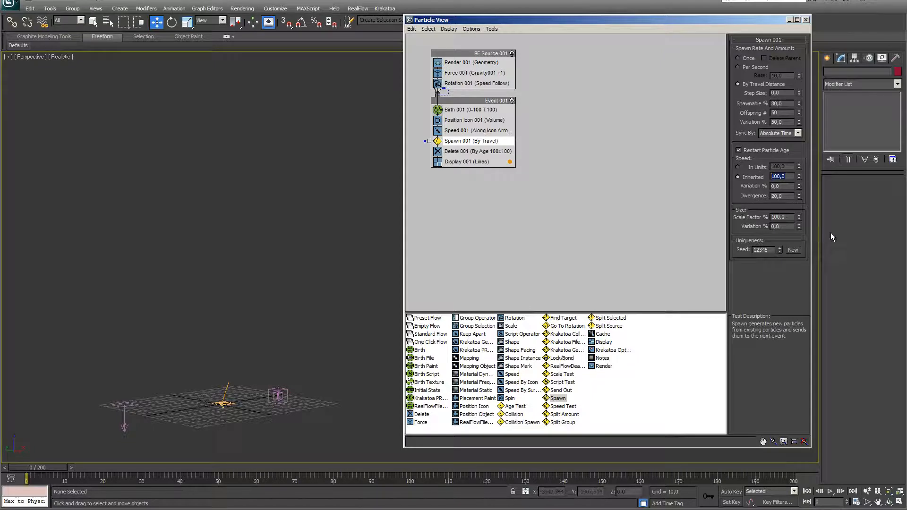
text(50)
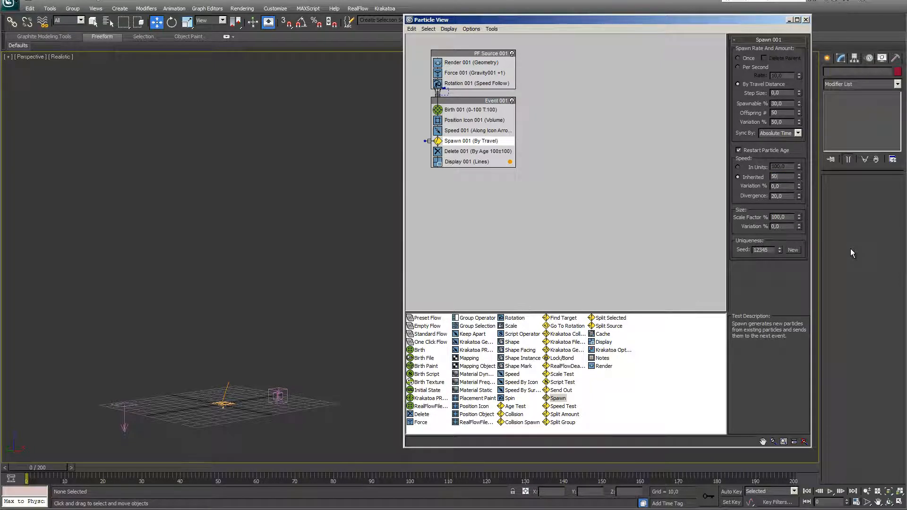
key(Tab)
key(BackSpace)
text(20)
key(Tab)
text(180)
key(Return)
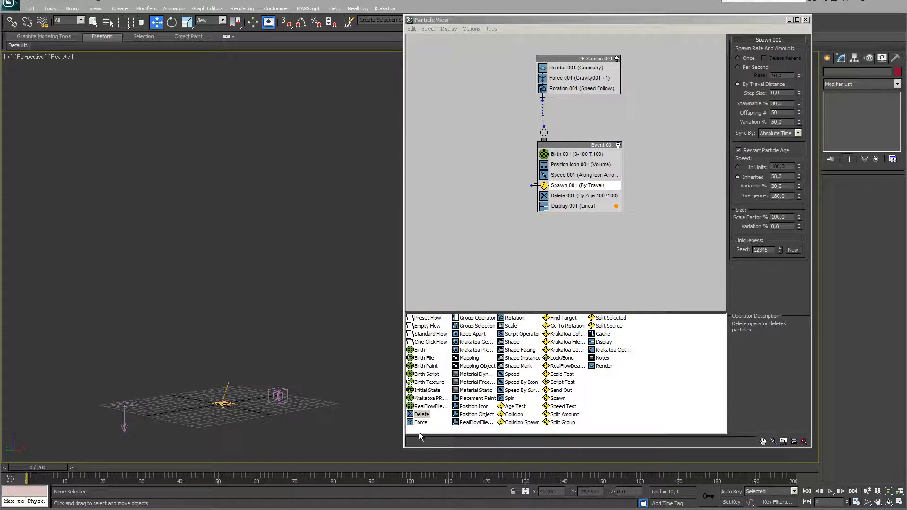
drag(411, 418, 434, 220)
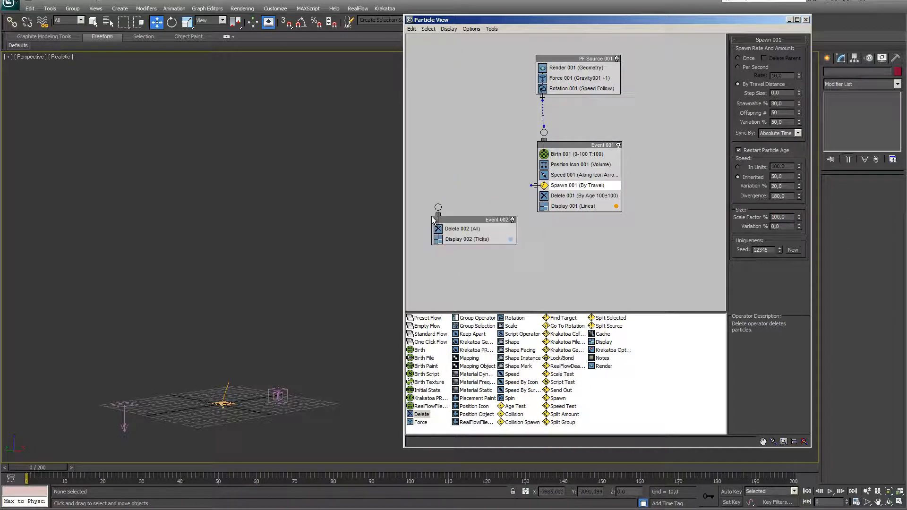
Set Delete 002 to remove particles by age and Display 002 to draw Lines
click(467, 231)
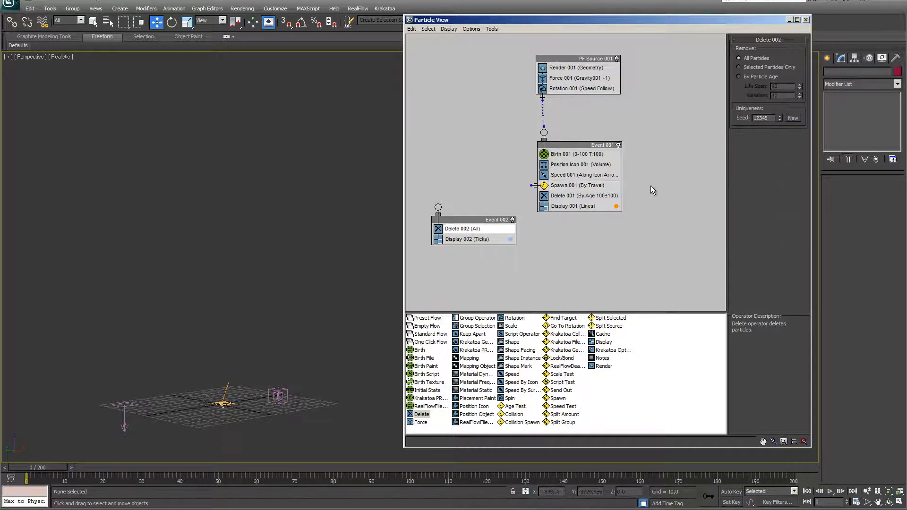
click(740, 77)
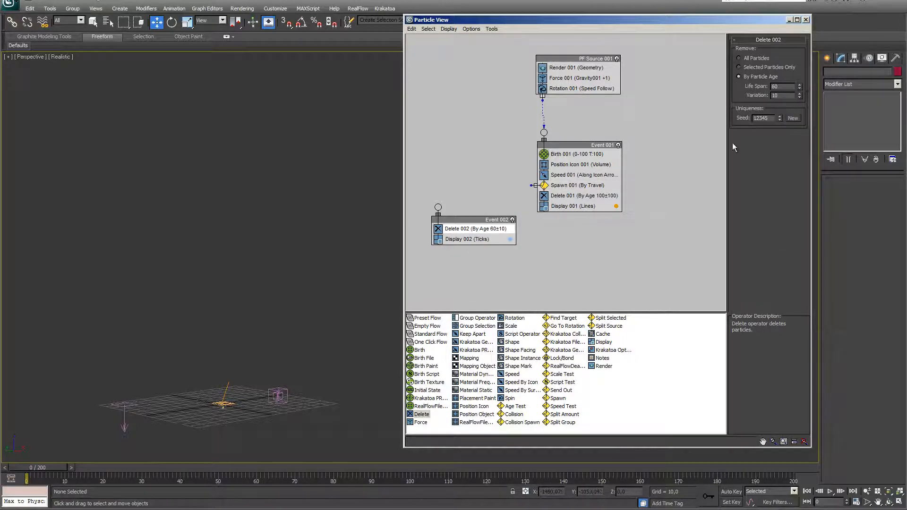
click(471, 240)
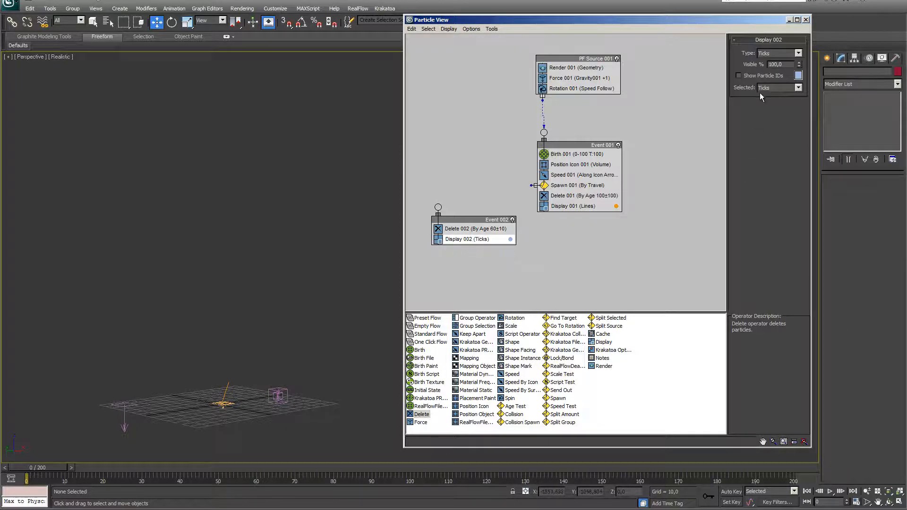
click(798, 54)
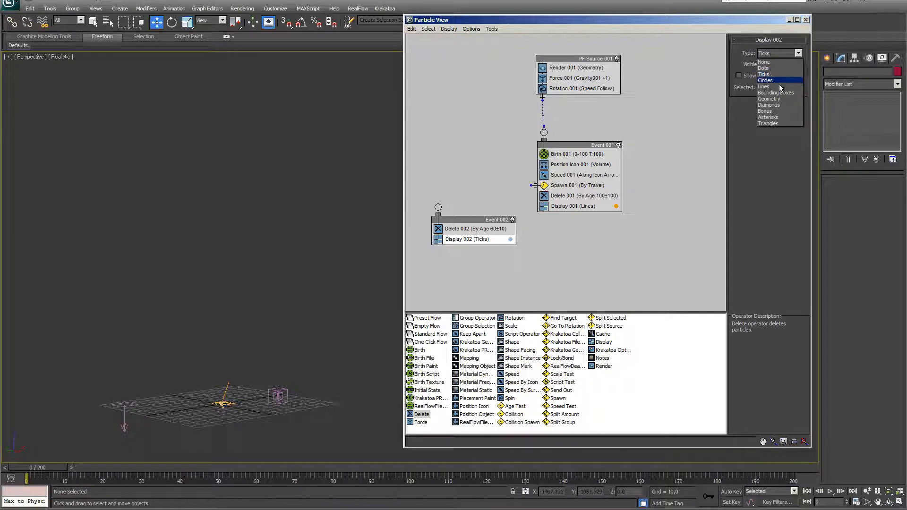
click(765, 87)
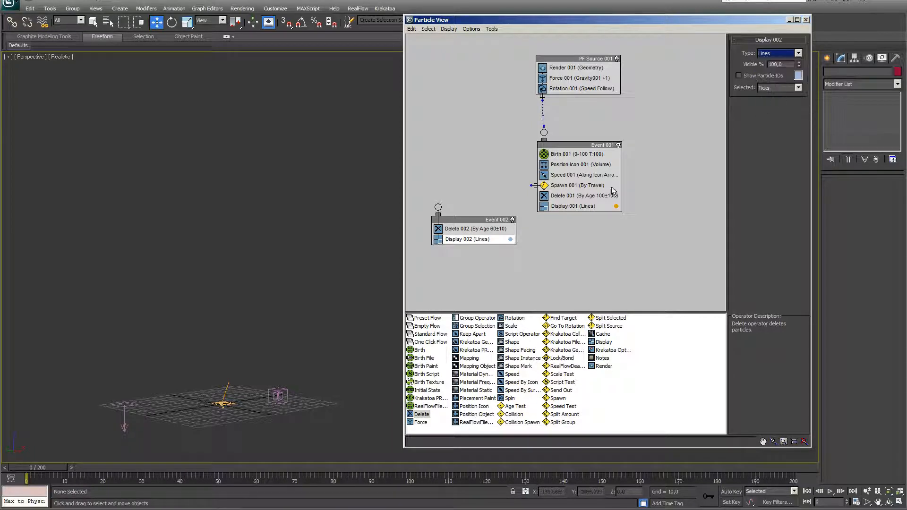
Change Display 002's particle colour to a strong pure red
click(495, 241)
click(798, 75)
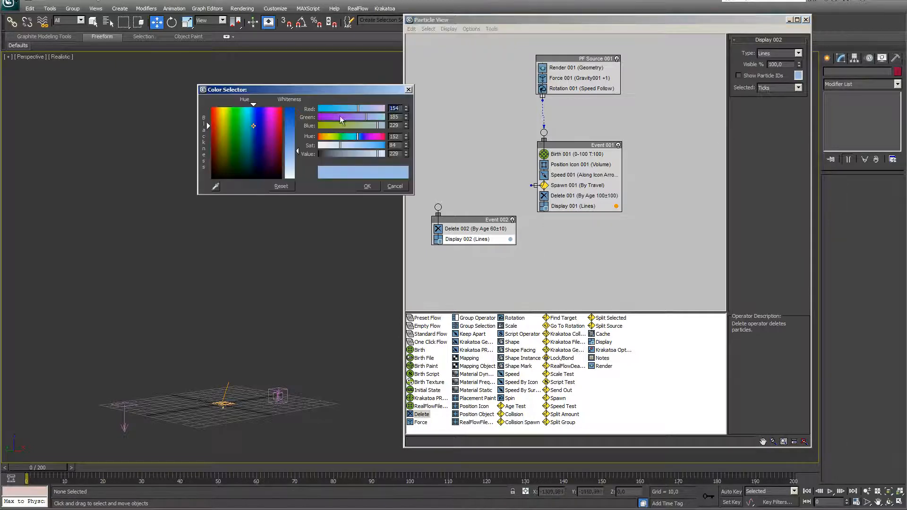
click(212, 111)
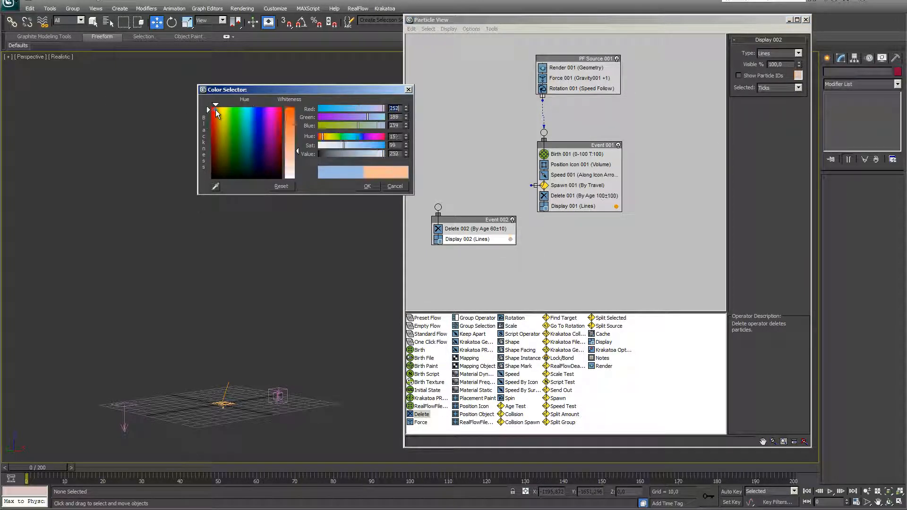
click(290, 113)
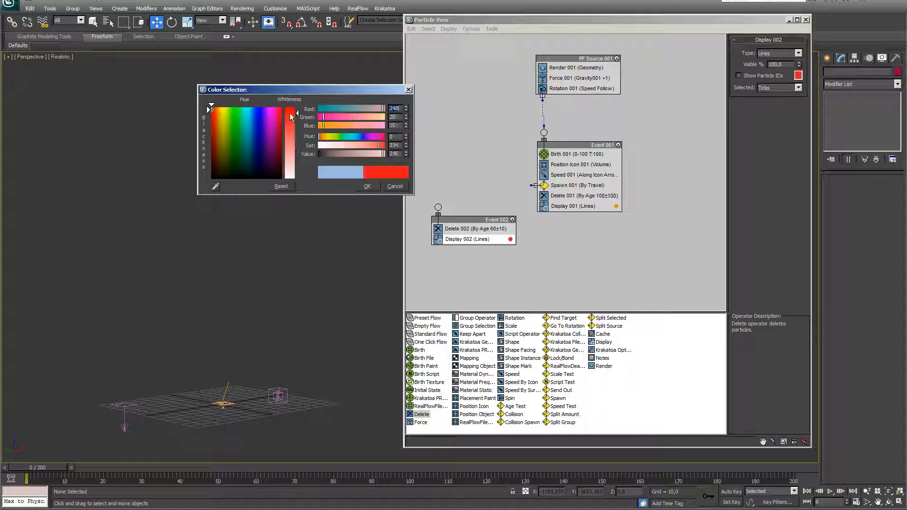
click(365, 187)
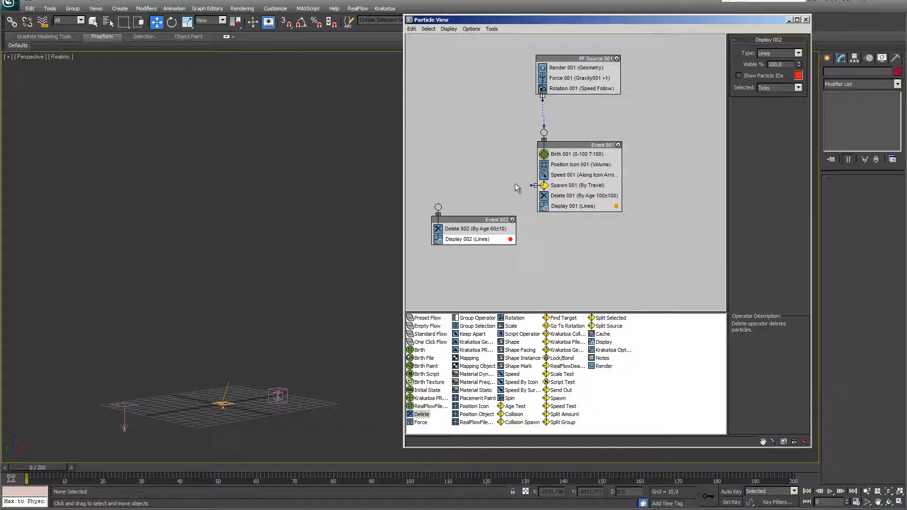
Wire Spawn 001's output into Event 002 and preview the particle animation
drag(533, 185, 438, 207)
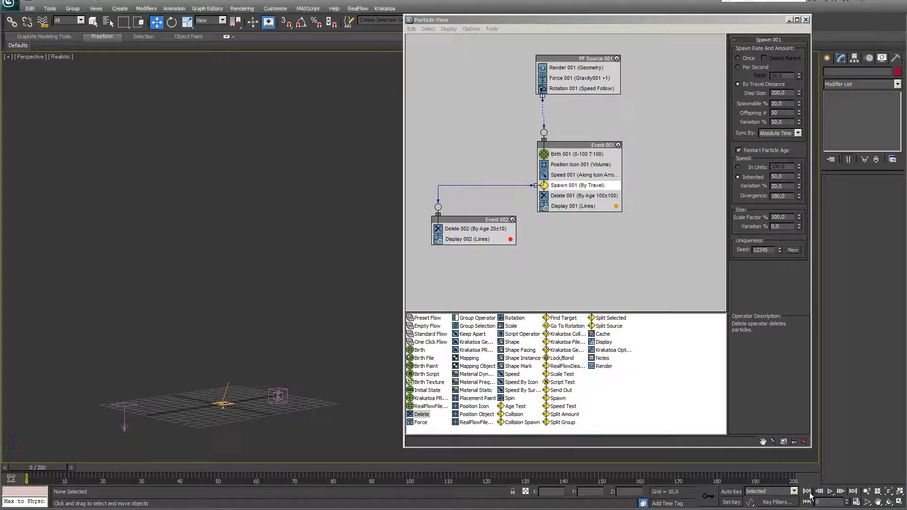
click(830, 492)
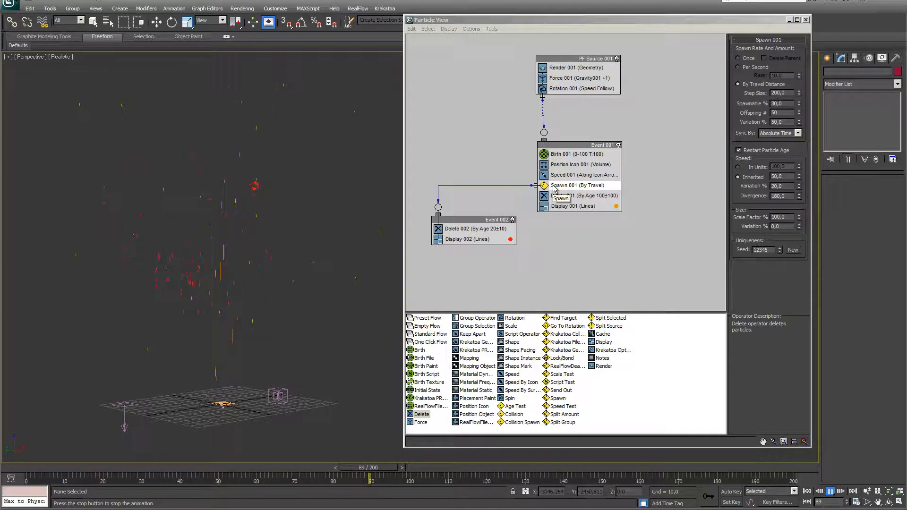
click(830, 492)
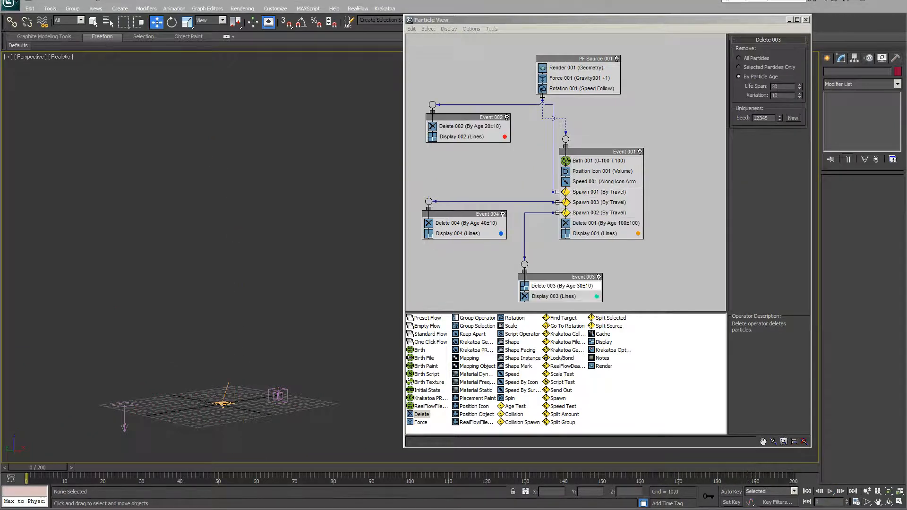
Review the Spawn 003, 002 and 001 settings and preview playback up to frame 27
click(598, 203)
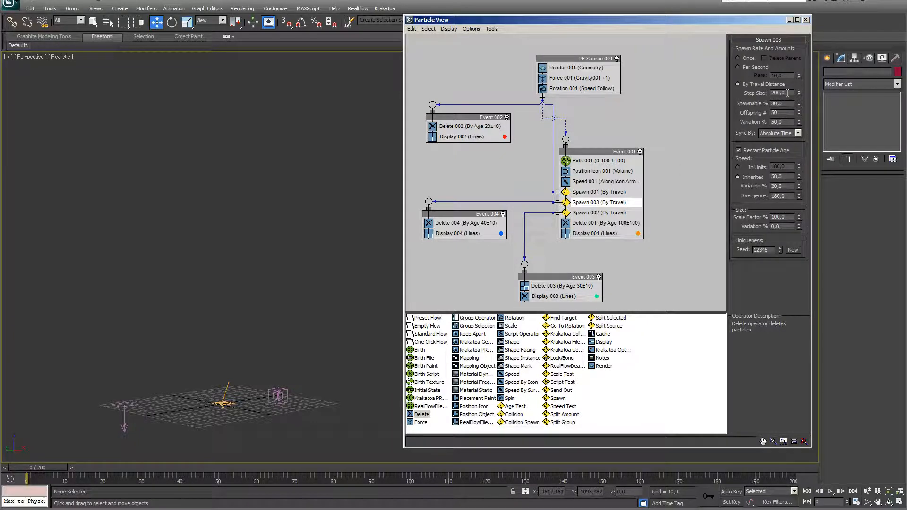
click(600, 213)
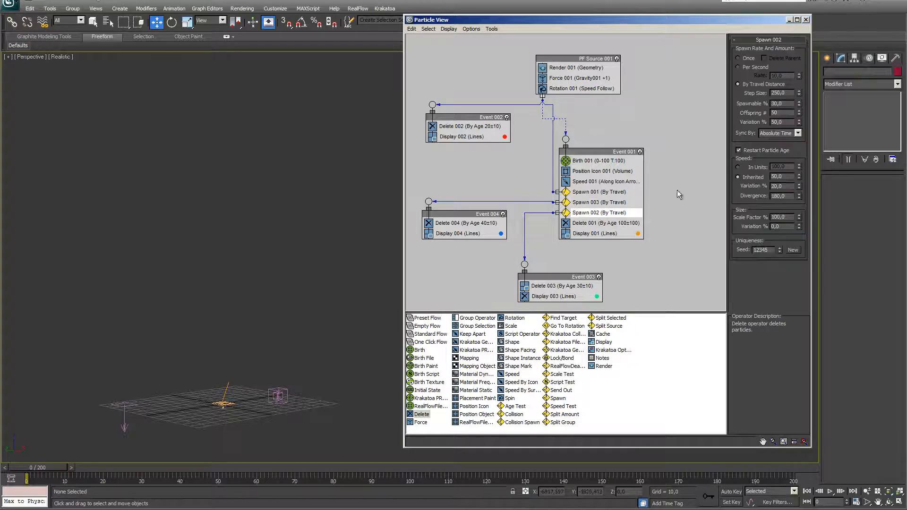
click(599, 192)
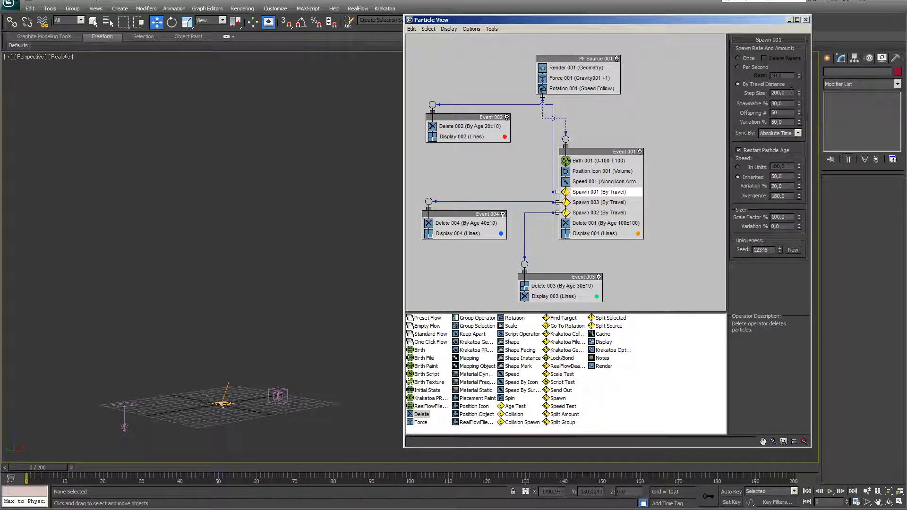
click(831, 492)
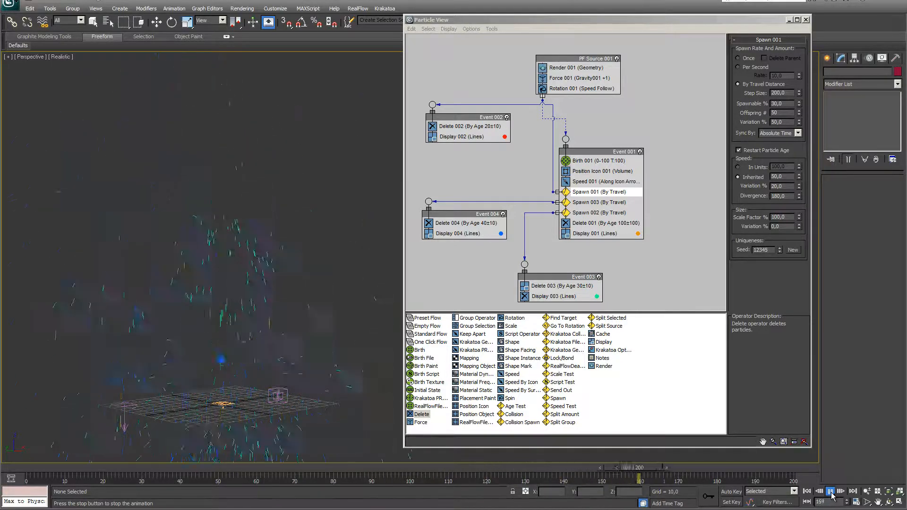
click(830, 493)
Shift the Particle View window right and then close it
drag(600, 20, 667, 24)
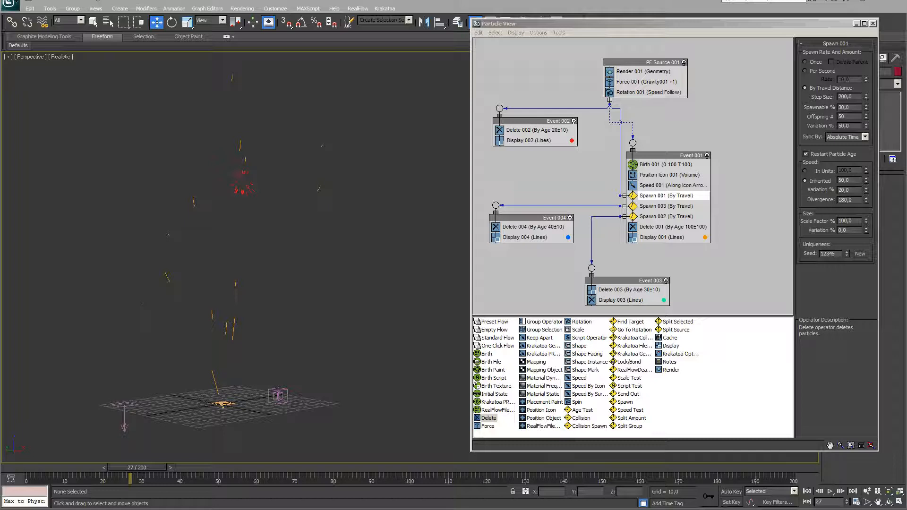
click(873, 24)
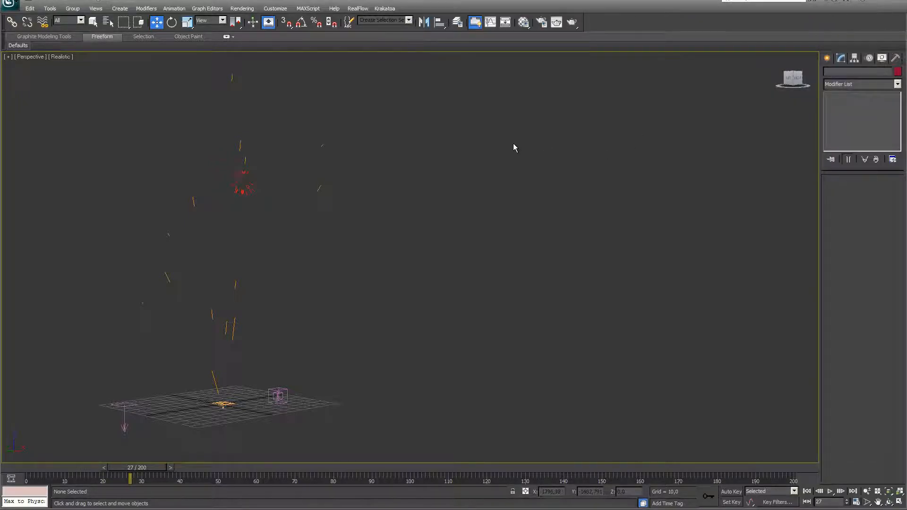
click(384, 9)
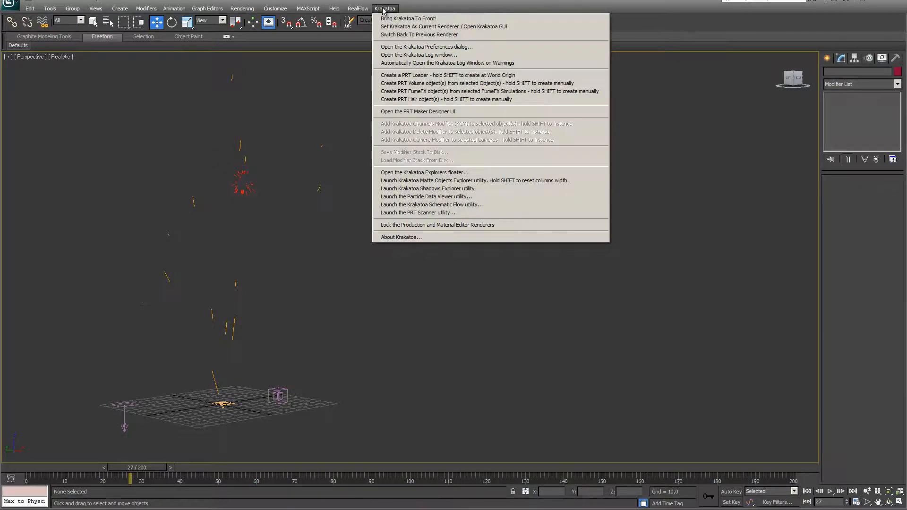
Open the Krakatoa floater and switch its mode to Save Particles To File Sequence
click(396, 19)
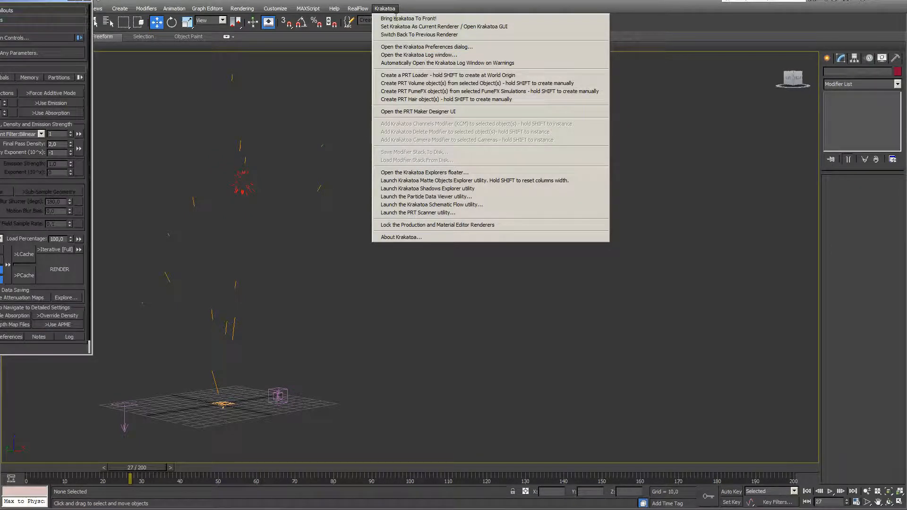
drag(0, 2, 122, 61)
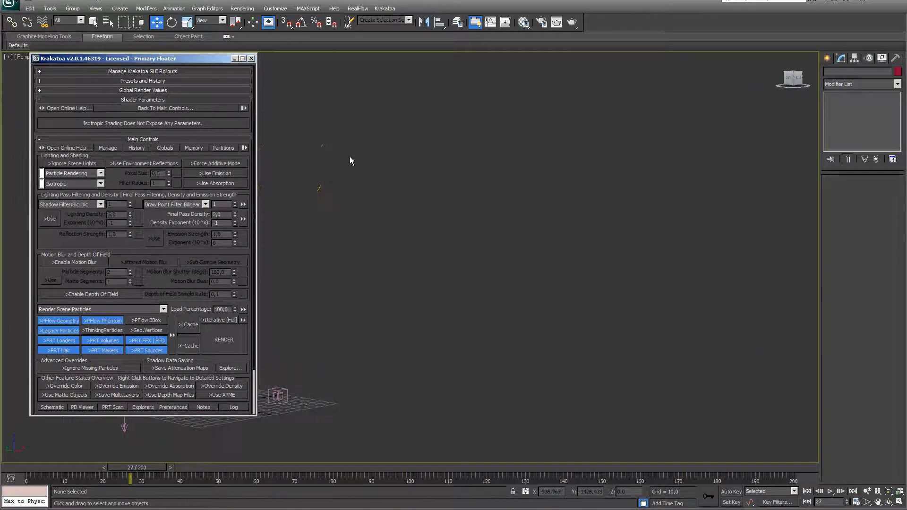
click(164, 310)
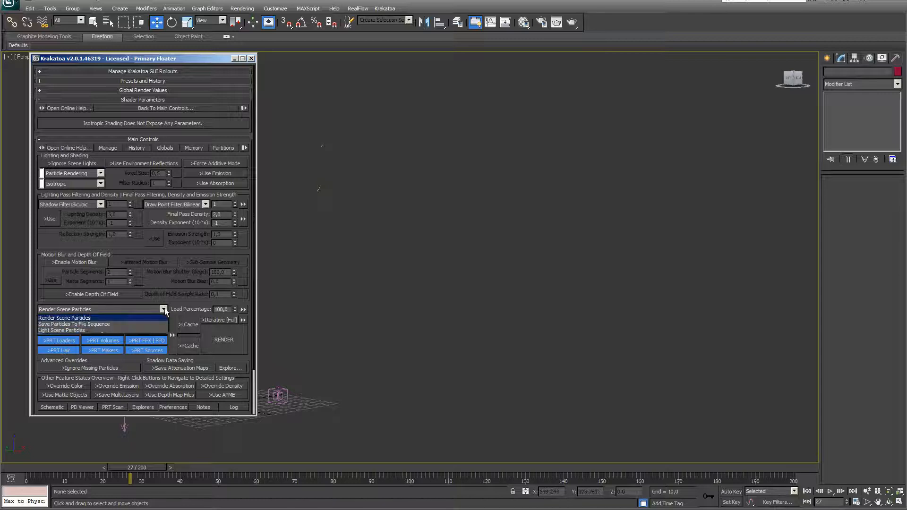
click(95, 324)
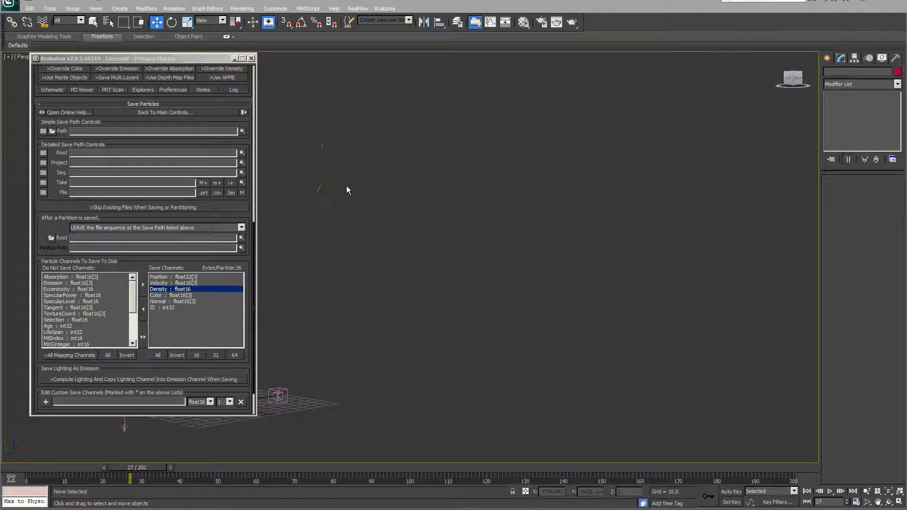
click(52, 131)
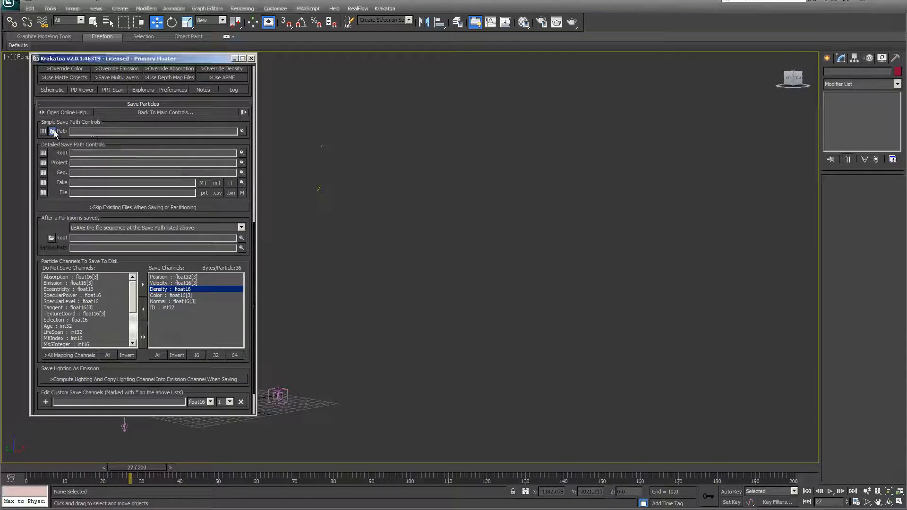
Save the sequence as particles_.prt in C:\Particules_Krakatoa\feu_artifice, then centre the floater
drag(119, 1, 466, 105)
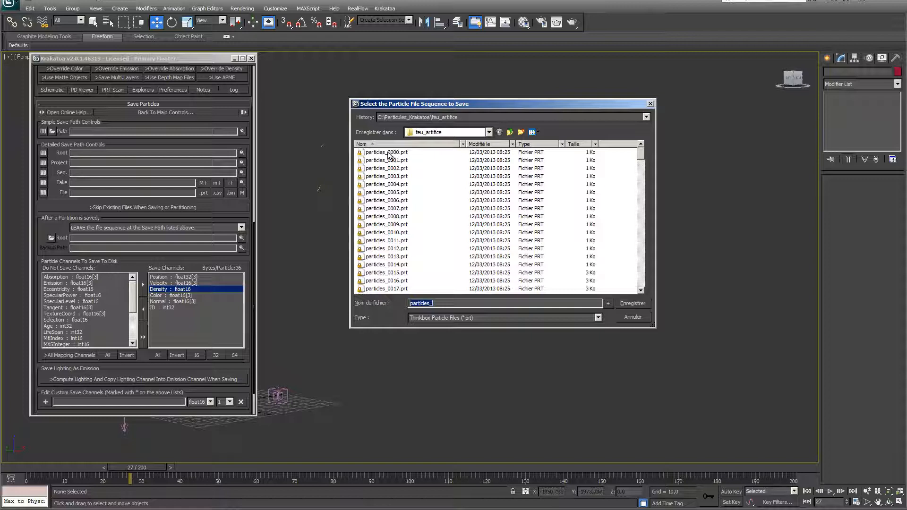
click(645, 304)
drag(103, 64, 408, 60)
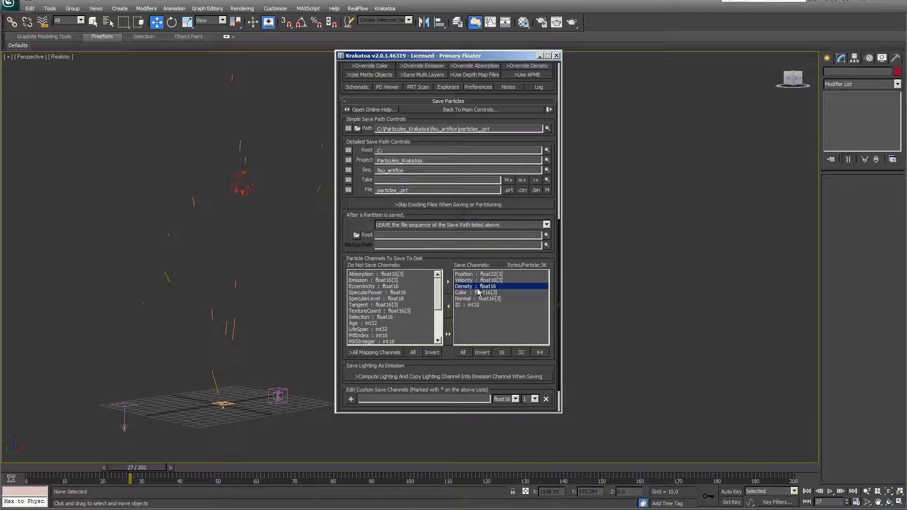
Move the Density and Normal channels out of the saved channels list
click(449, 305)
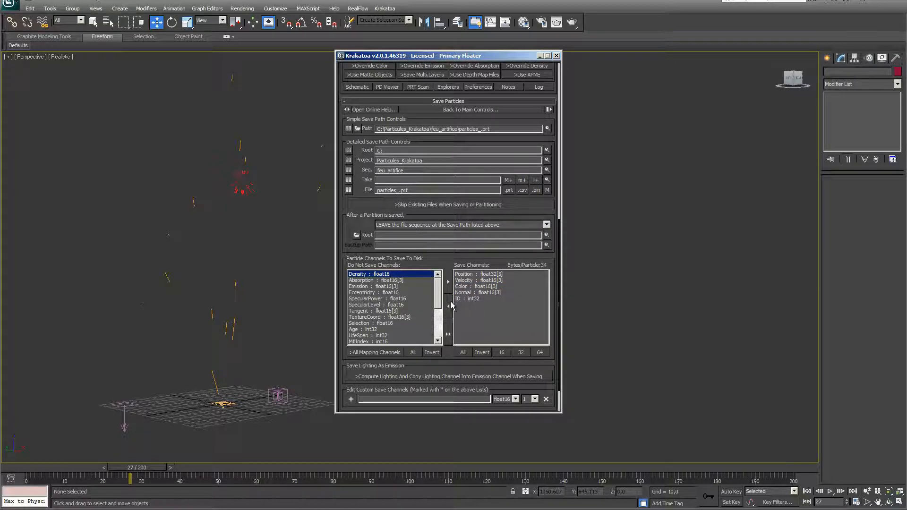
click(470, 293)
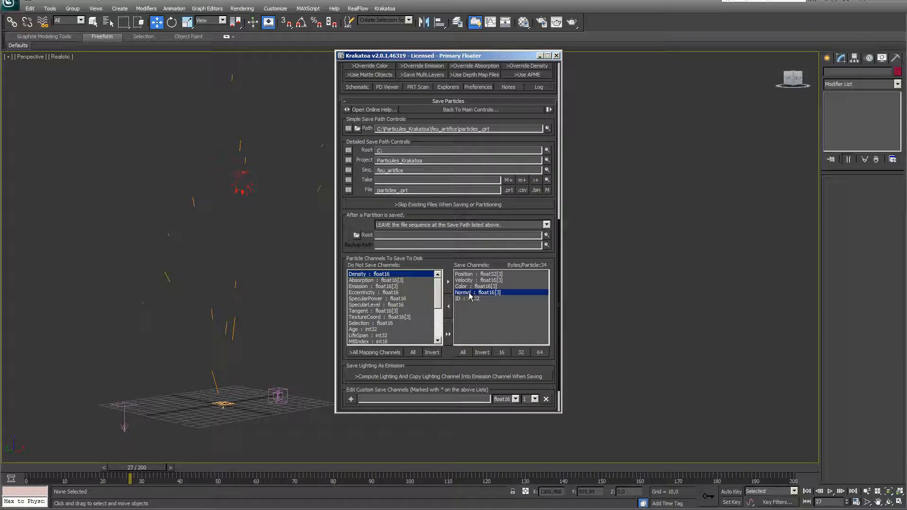
click(448, 306)
click(472, 293)
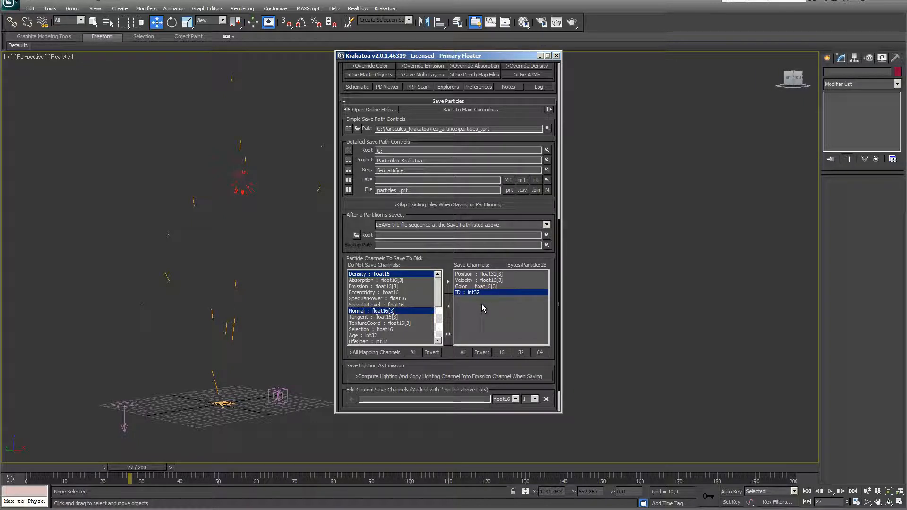
Add Age, LifeSpan and Orientation to the saved channels, totalling 44 bytes per particle
click(367, 336)
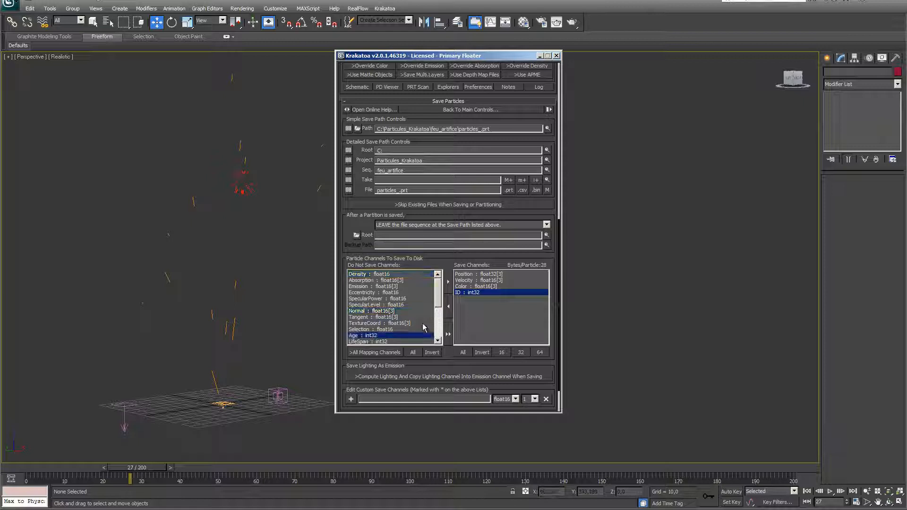
click(448, 282)
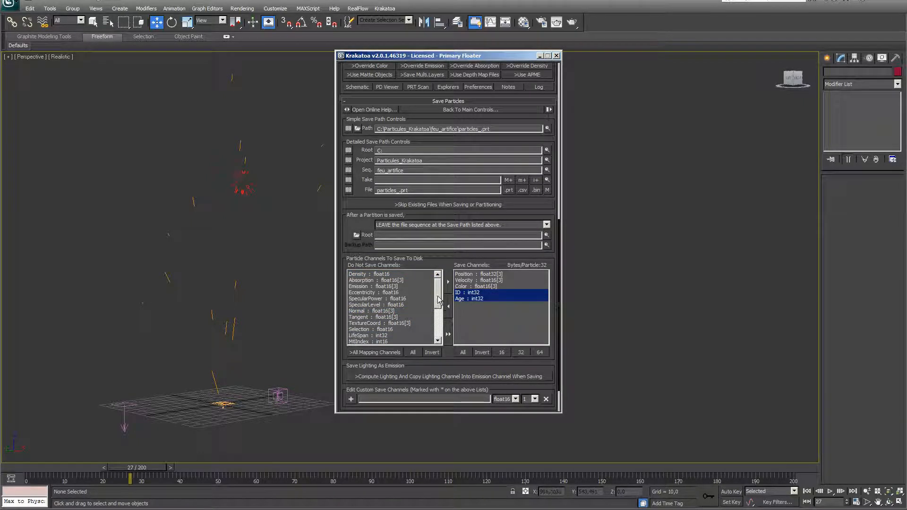
drag(438, 291, 438, 293)
click(374, 330)
click(448, 282)
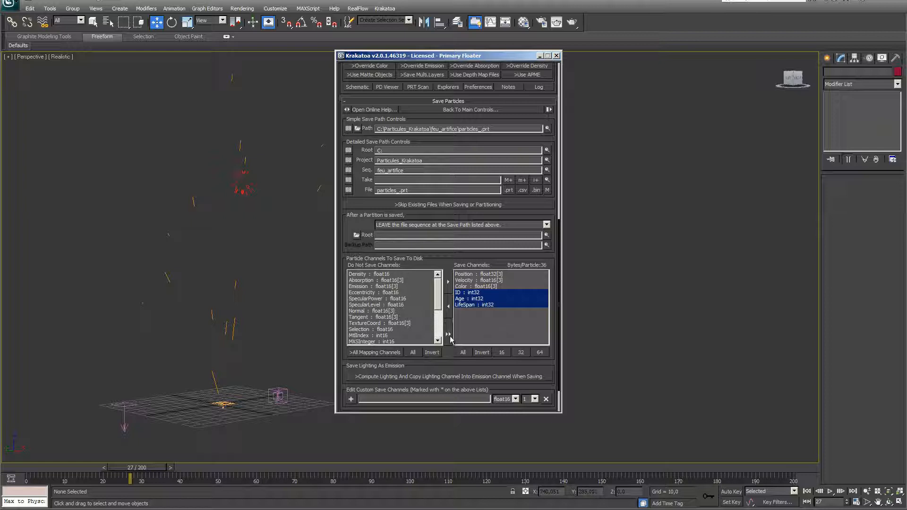
drag(438, 299, 437, 316)
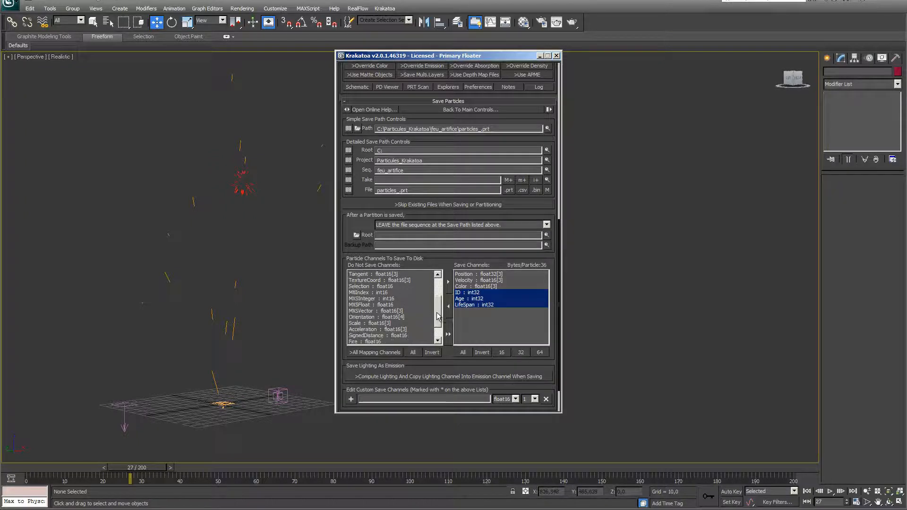
click(364, 319)
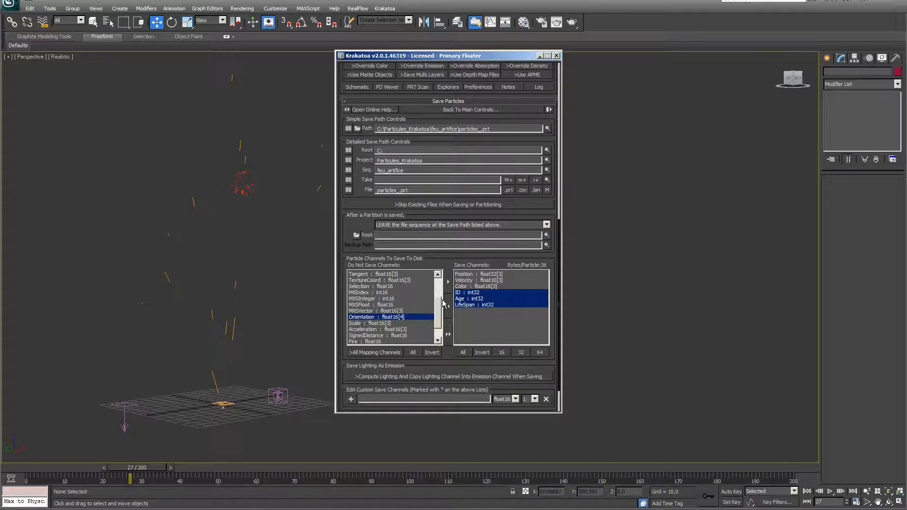
click(448, 282)
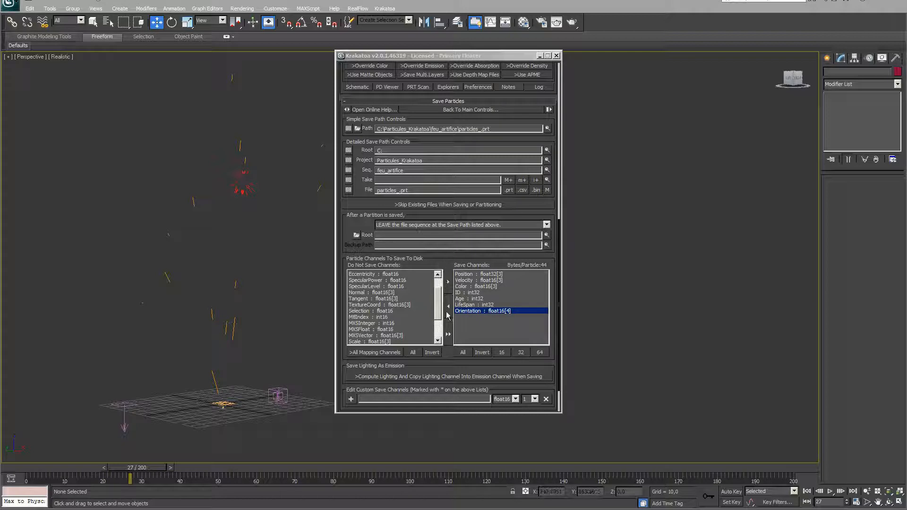
scroll(586, 331, down, 1)
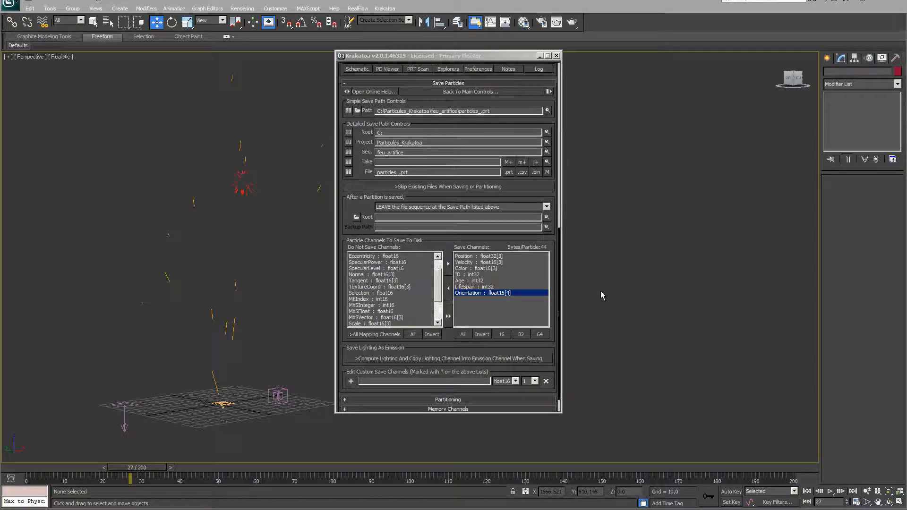
drag(541, 201, 541, 337)
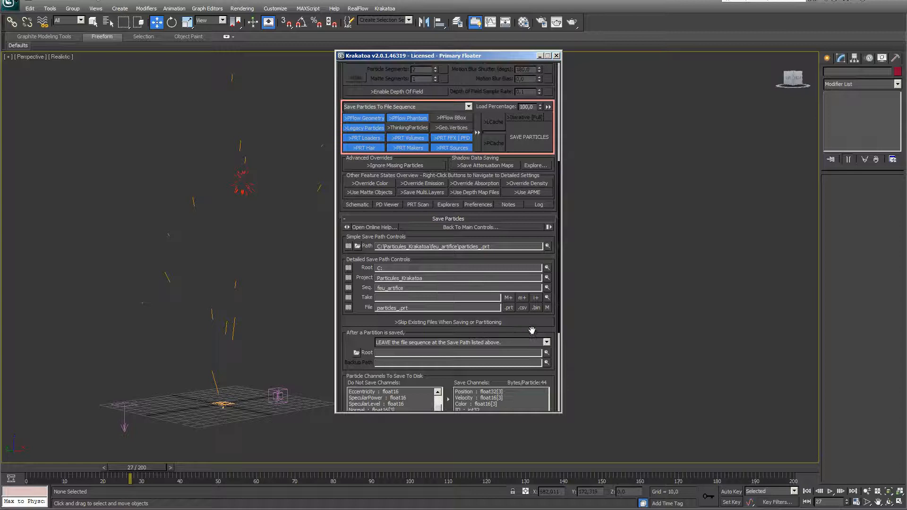
Save the current frame's particles, confirming the channels and overwriting the frame 27 file
click(529, 141)
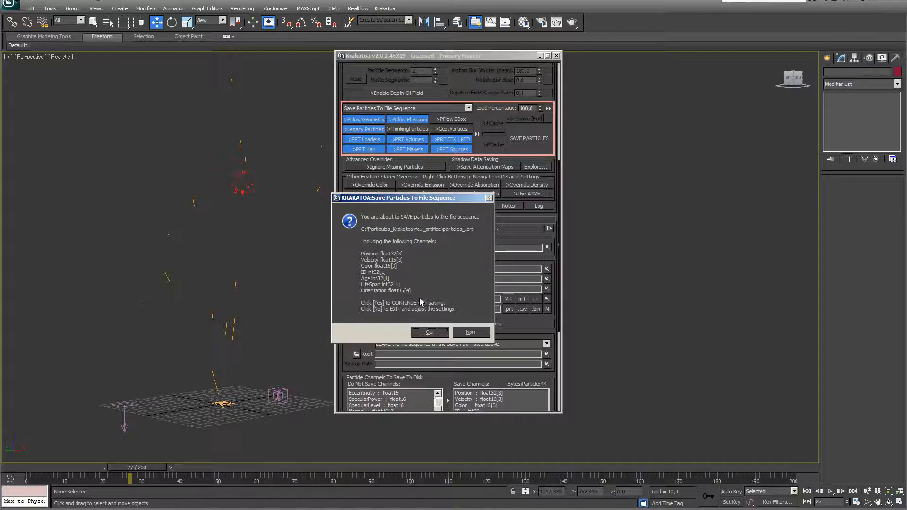
click(434, 334)
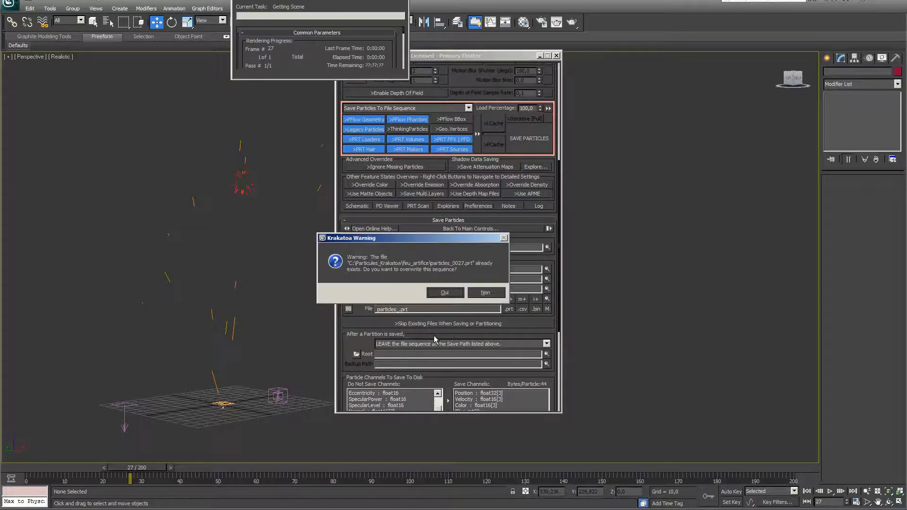
click(444, 293)
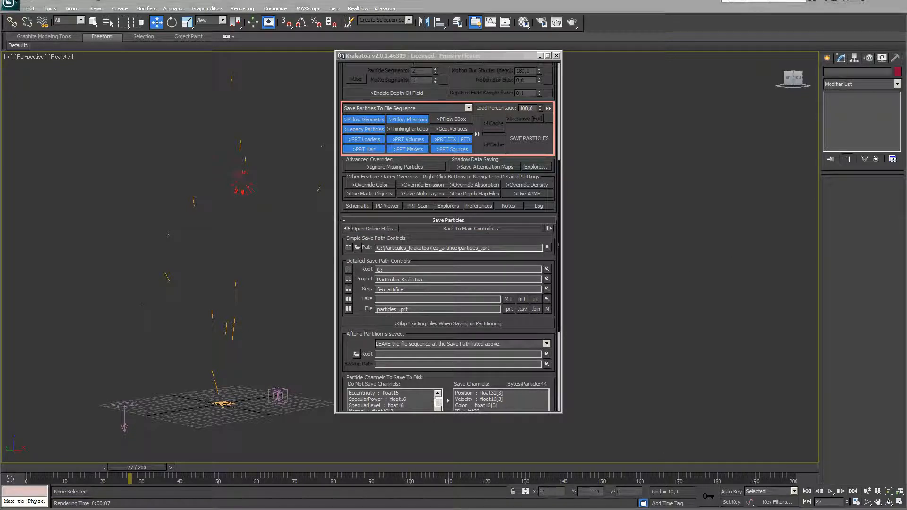
Save the full Active Segment 0–200 particle sequence, confirming channels and overwrite
right_click(522, 140)
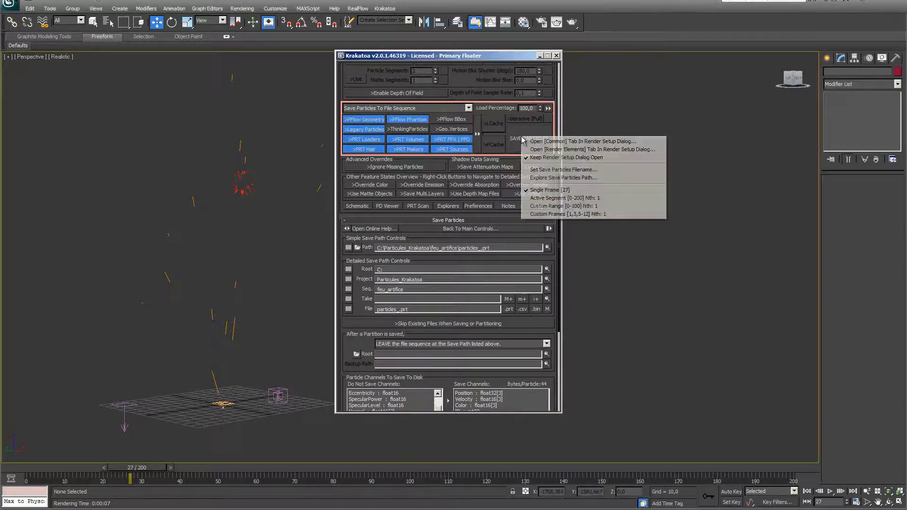
click(528, 199)
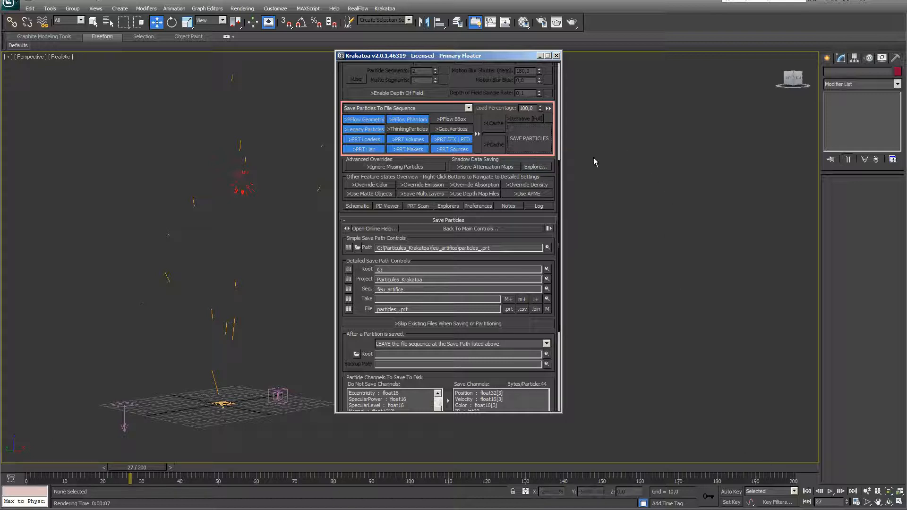
click(542, 138)
click(427, 331)
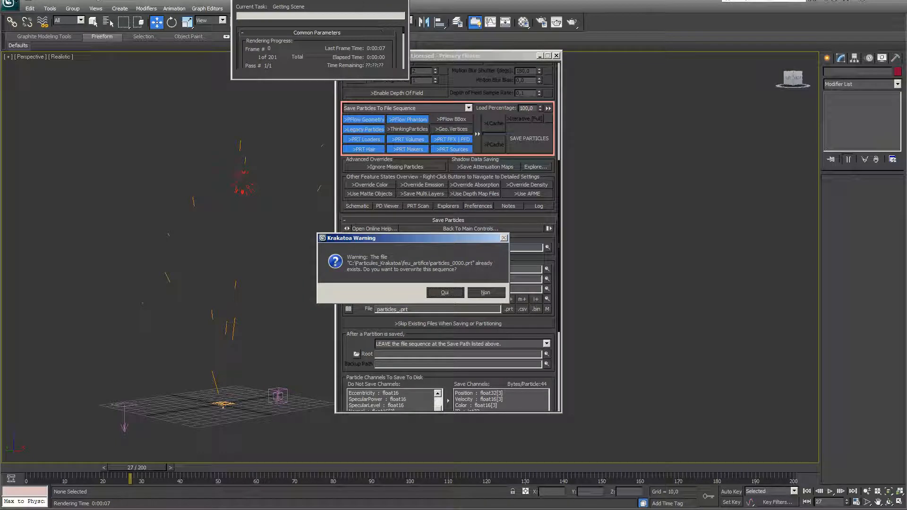
click(448, 296)
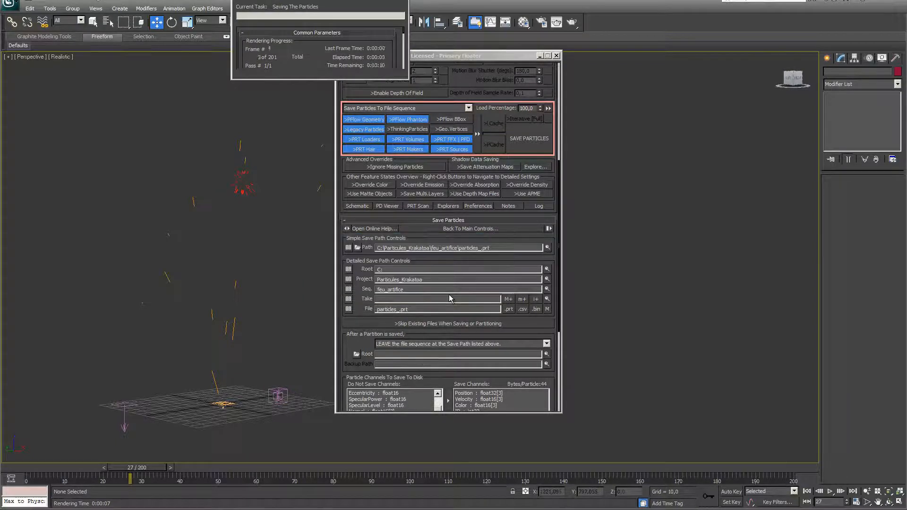
drag(298, 0, 278, 113)
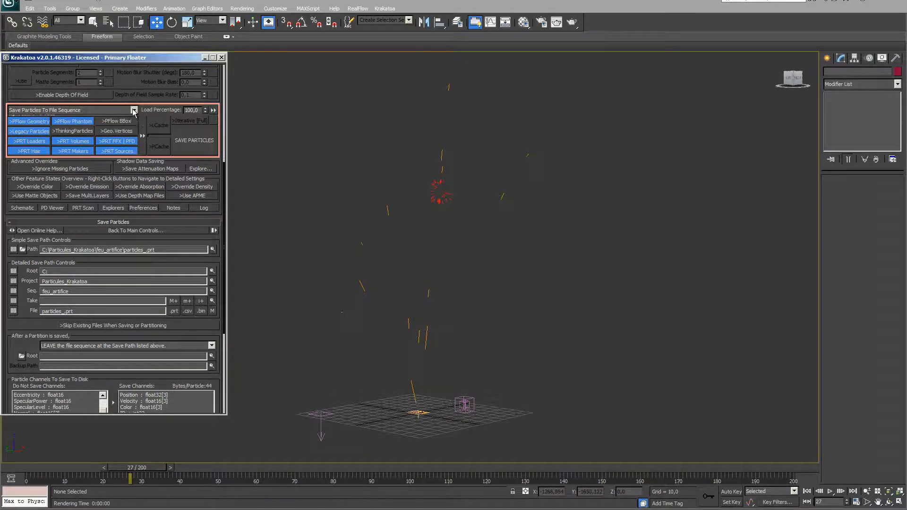
Set Krakatoa to Render Scene Particles, disable PF Source 001 emission, and create a PRT Loader
click(89, 112)
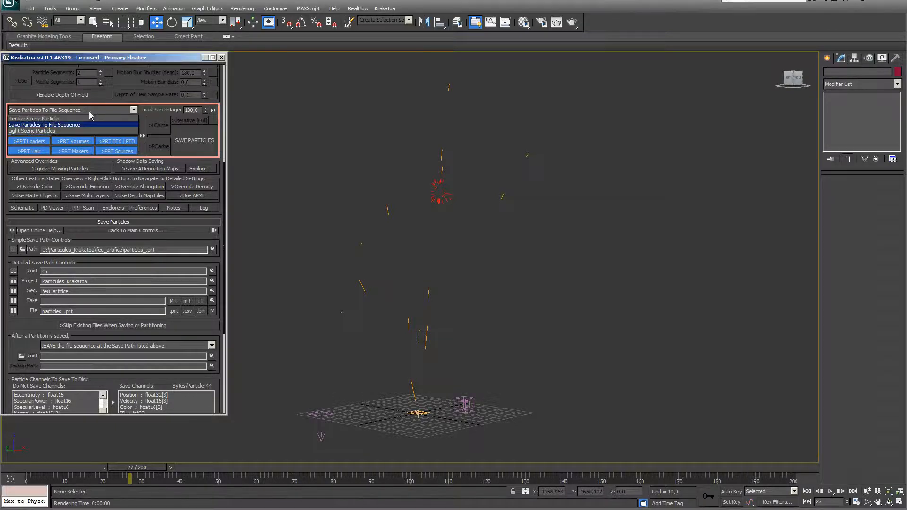
click(32, 119)
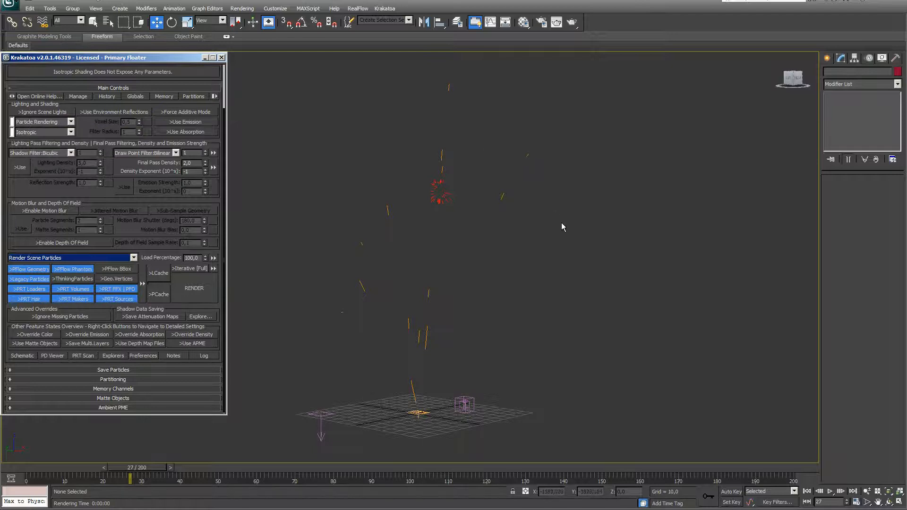
click(412, 414)
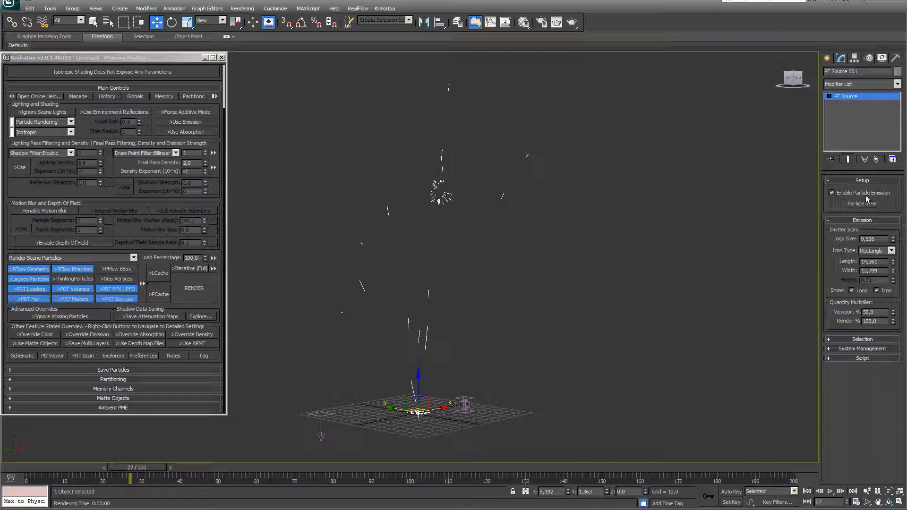
click(832, 192)
click(385, 9)
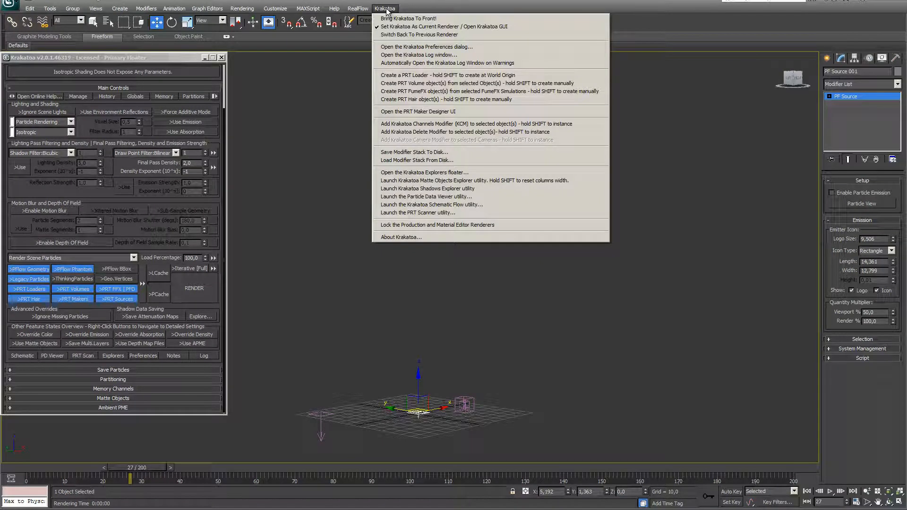
click(428, 75)
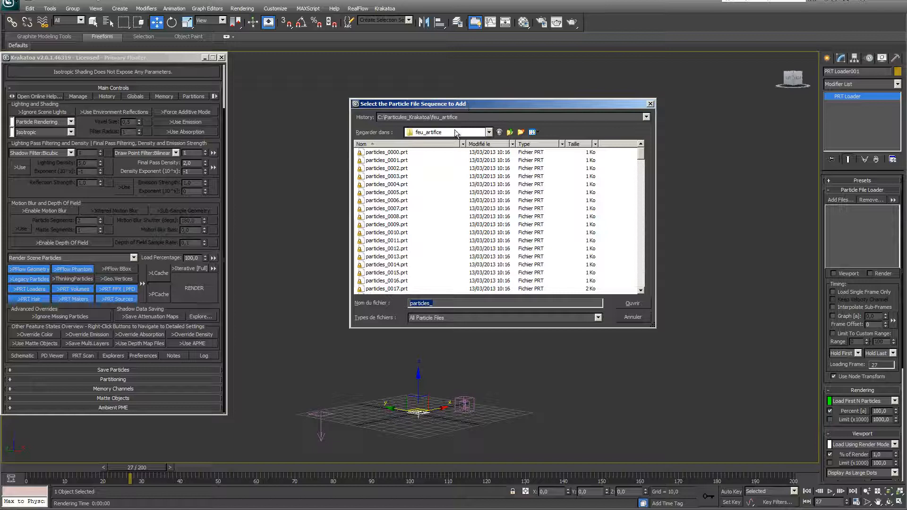
Load the particles_####.prt sequence into PRT Loader001 and scrub to frame 45
click(387, 152)
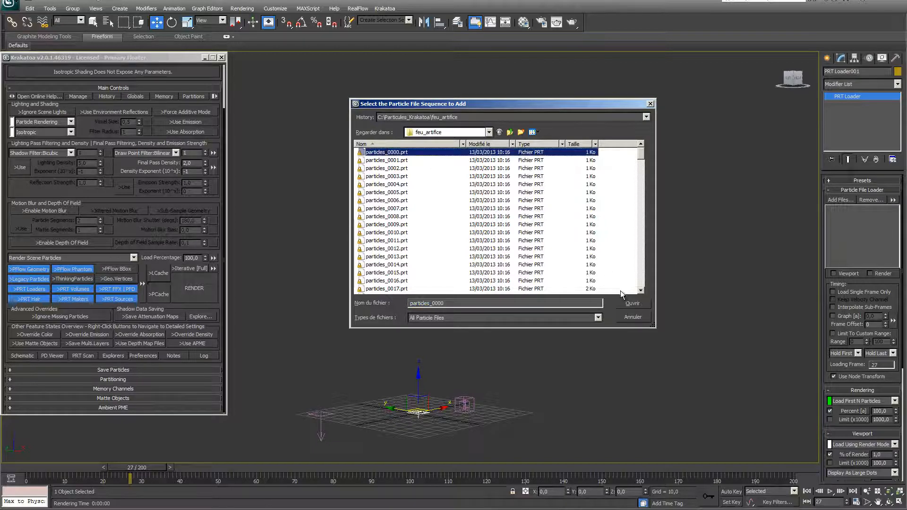
click(637, 304)
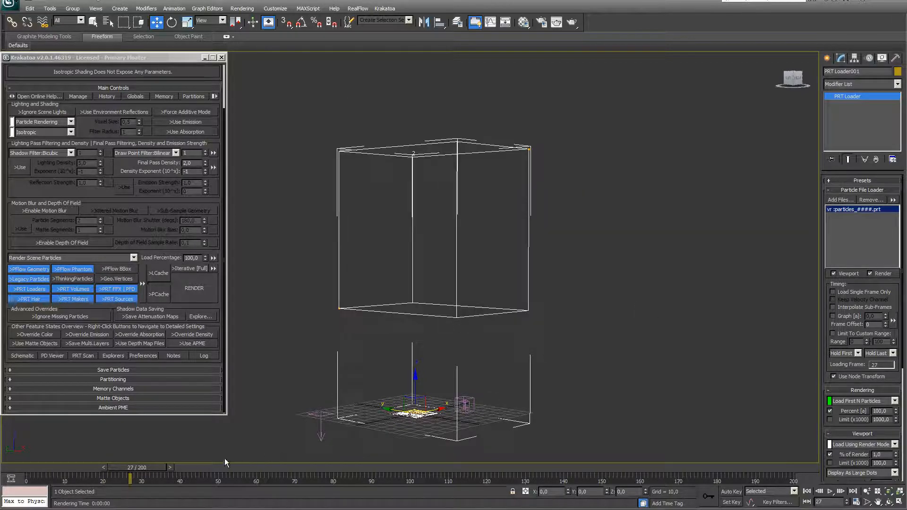
drag(128, 467, 316, 466)
key(w)
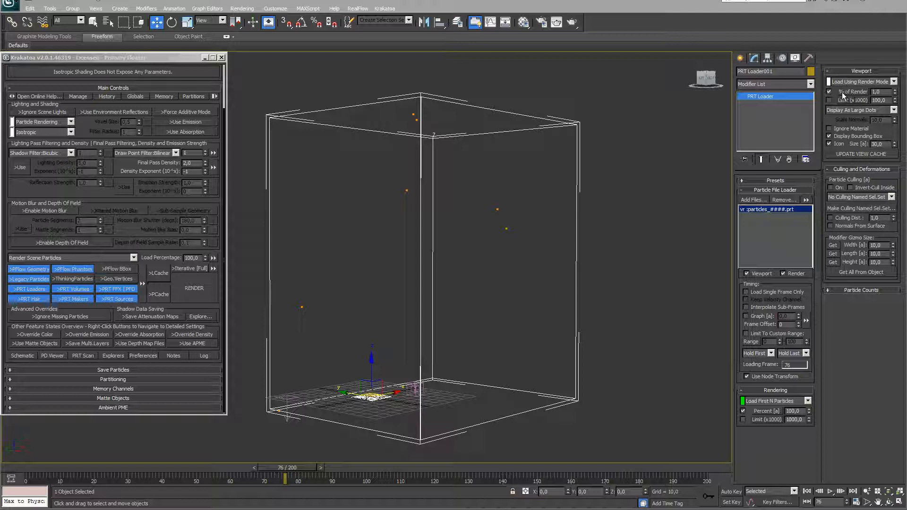
Show 100% of loader particles as Large Dots, then replay the animation from frame 0
click(875, 91)
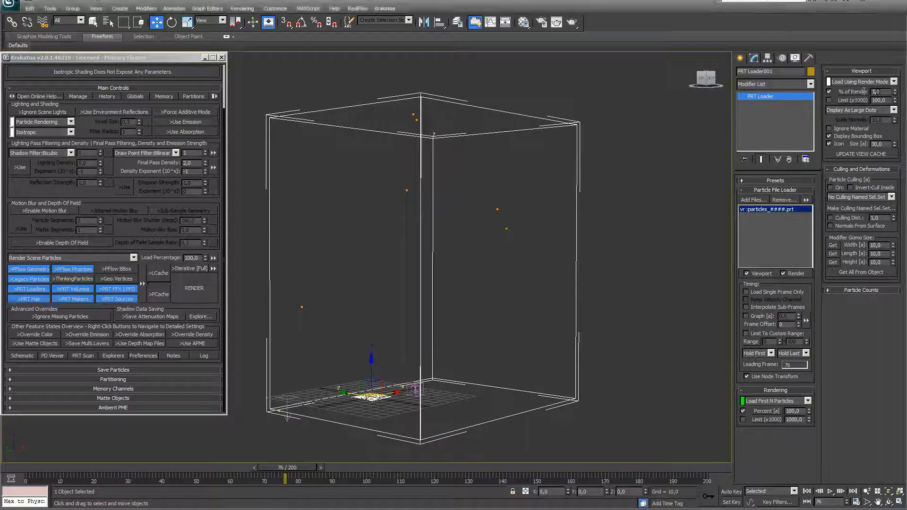
text(100)
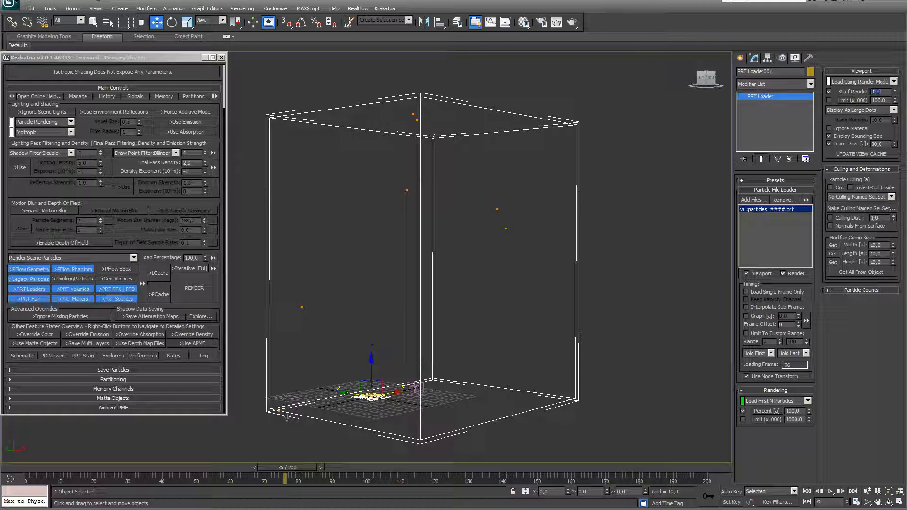
key(Return)
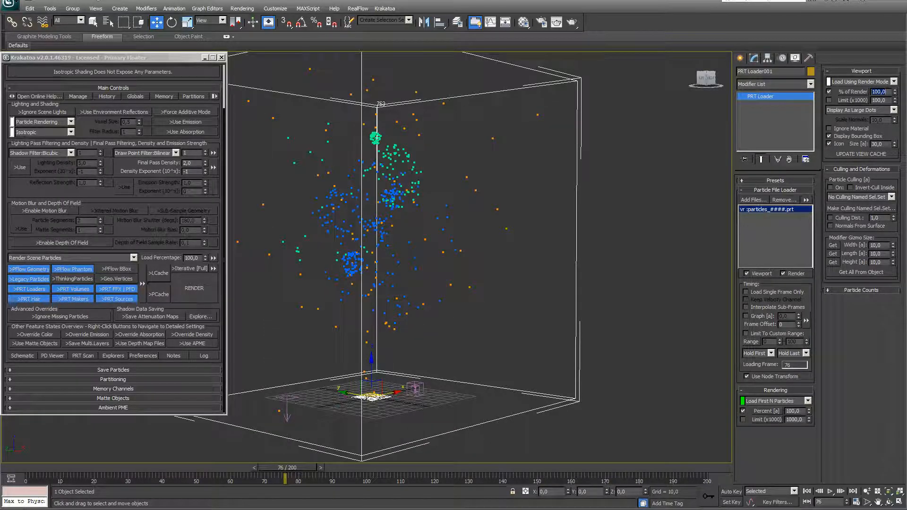
click(894, 110)
click(871, 119)
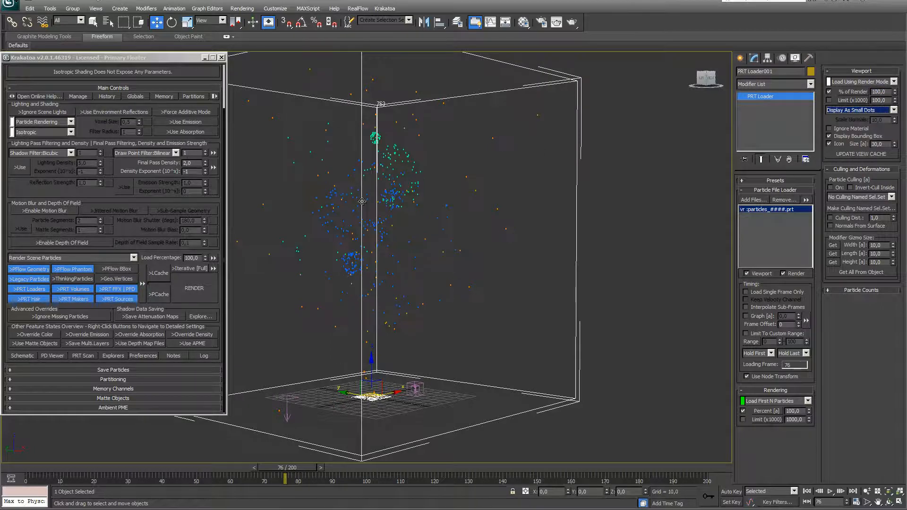
click(894, 110)
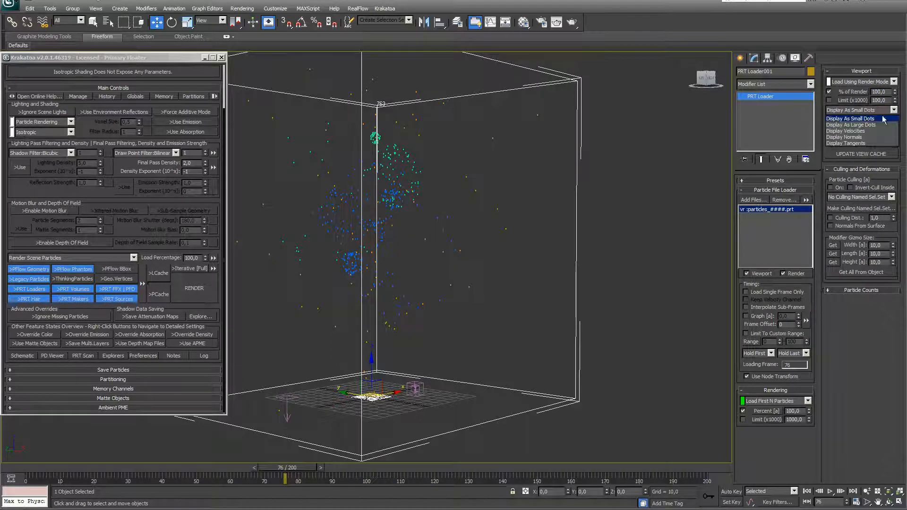
click(873, 127)
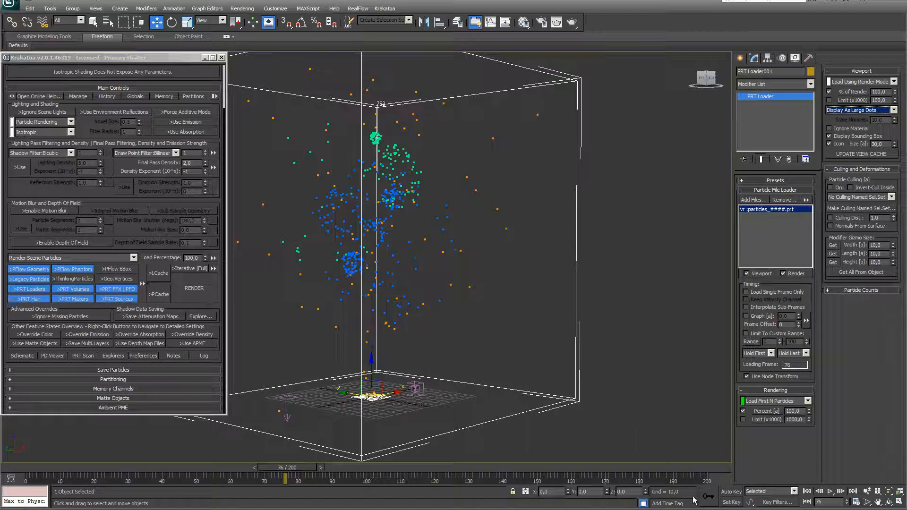
click(807, 492)
click(830, 491)
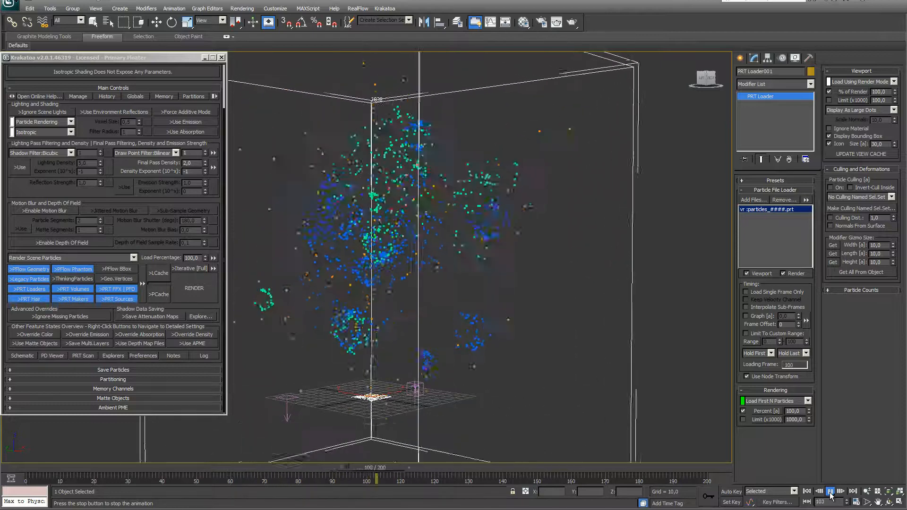
click(830, 491)
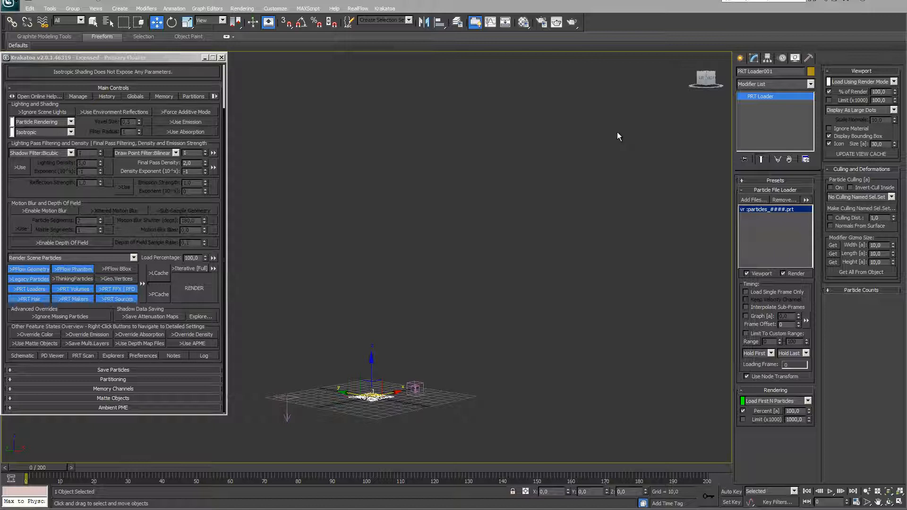
Draw a Standard Primitives GeoSphere on the grid beside the particle loader
click(740, 58)
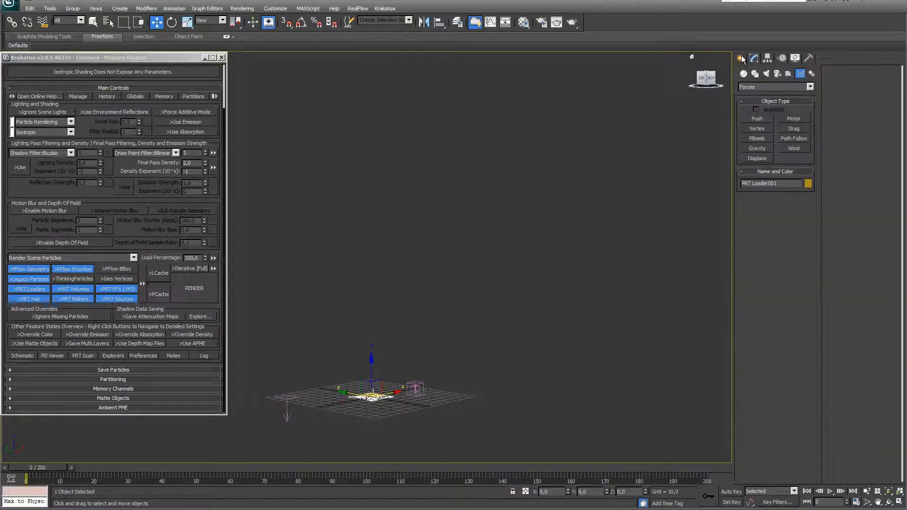
click(744, 74)
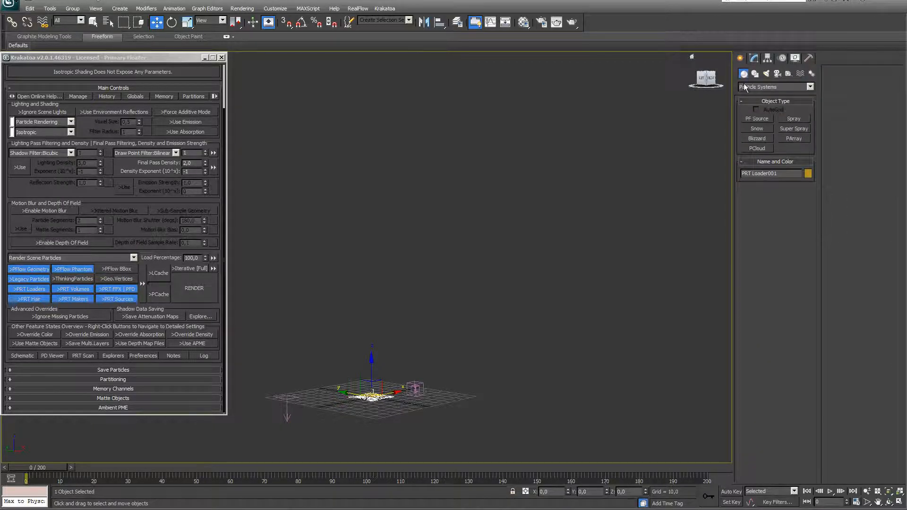
click(809, 87)
click(766, 93)
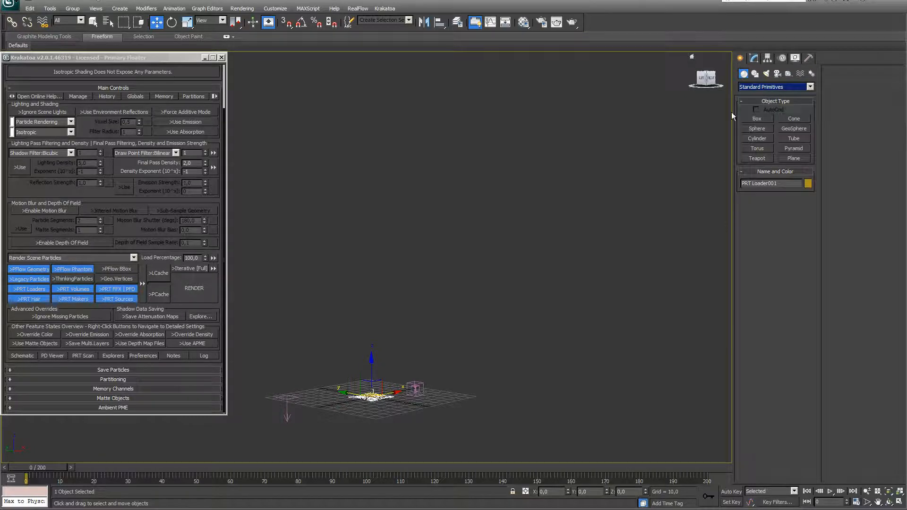
click(796, 129)
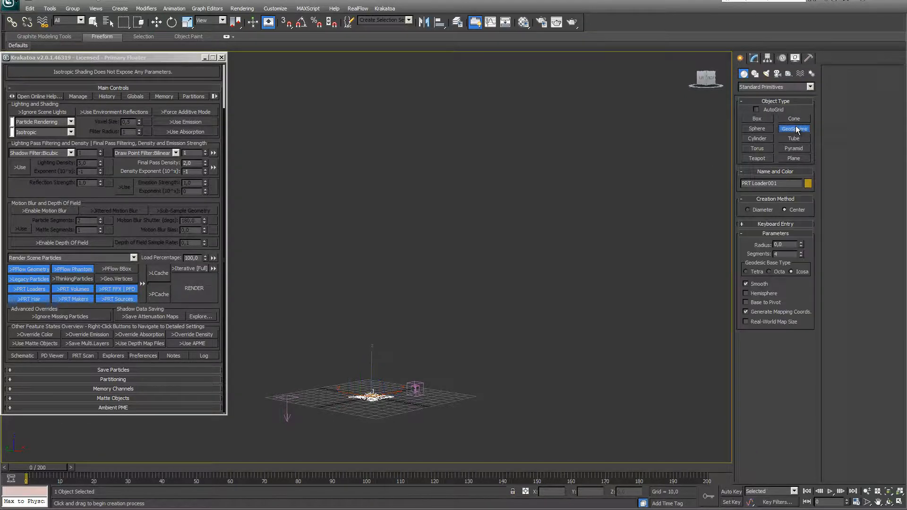
drag(308, 403, 312, 401)
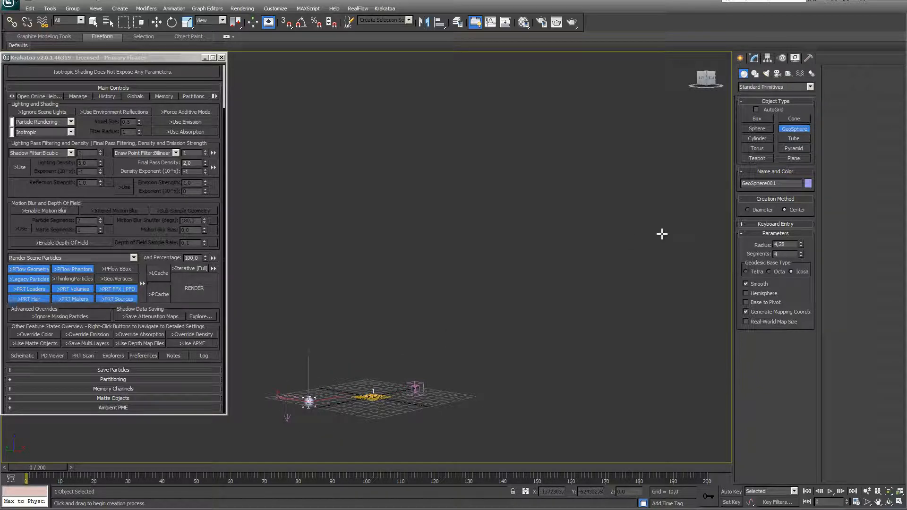
Set GeoSphere001's radius to 5
double_click(790, 244)
text(5)
key(Return)
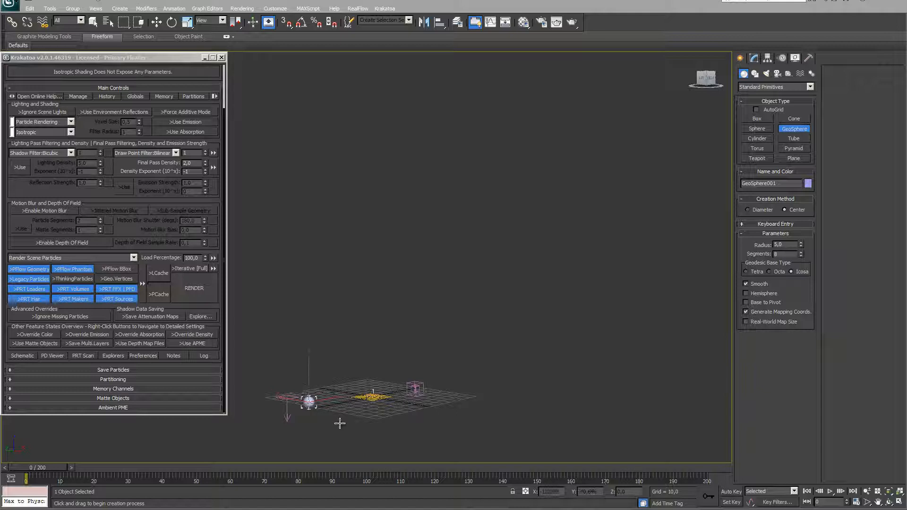
click(385, 9)
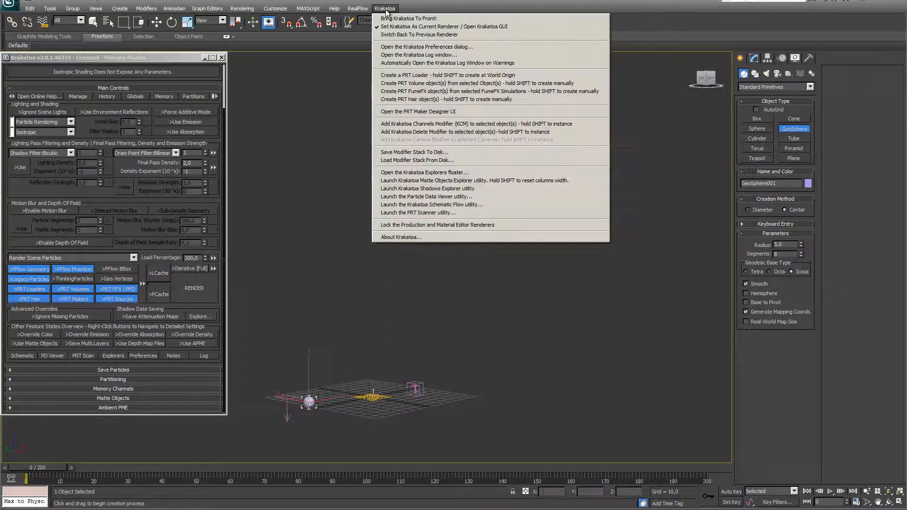
Create a PRT Volume from the GeoSphere and check its spacing values of 1,0
click(385, 10)
click(386, 10)
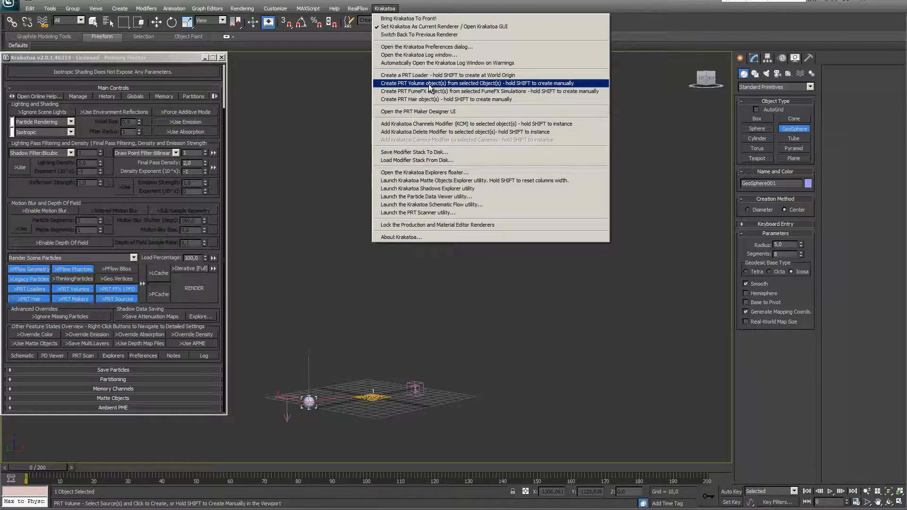
click(430, 84)
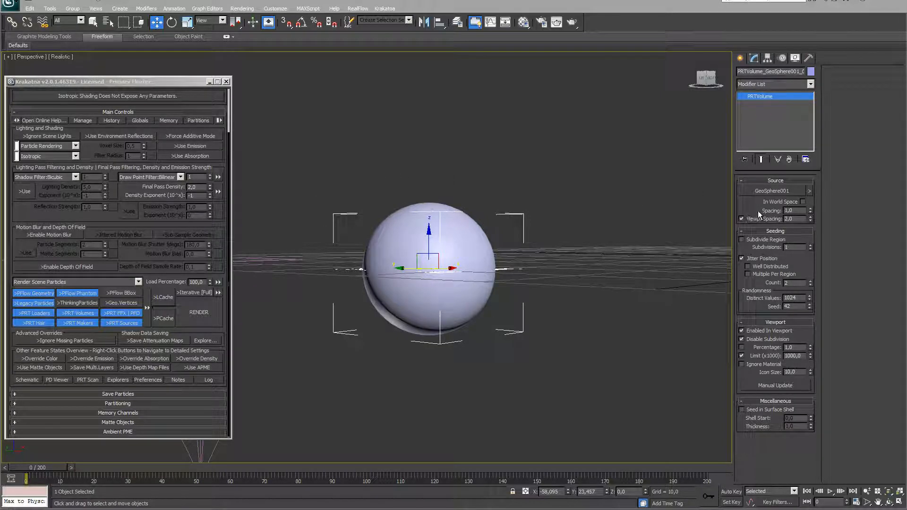
double_click(794, 211)
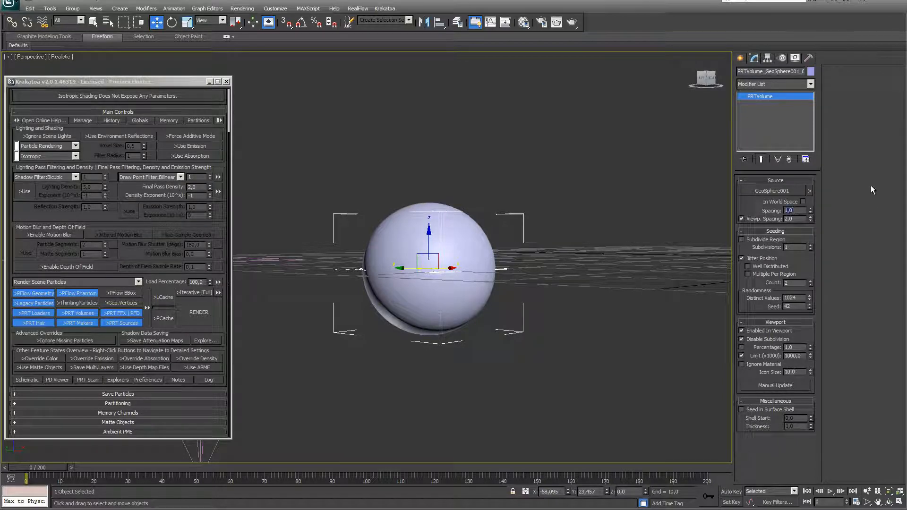
double_click(797, 219)
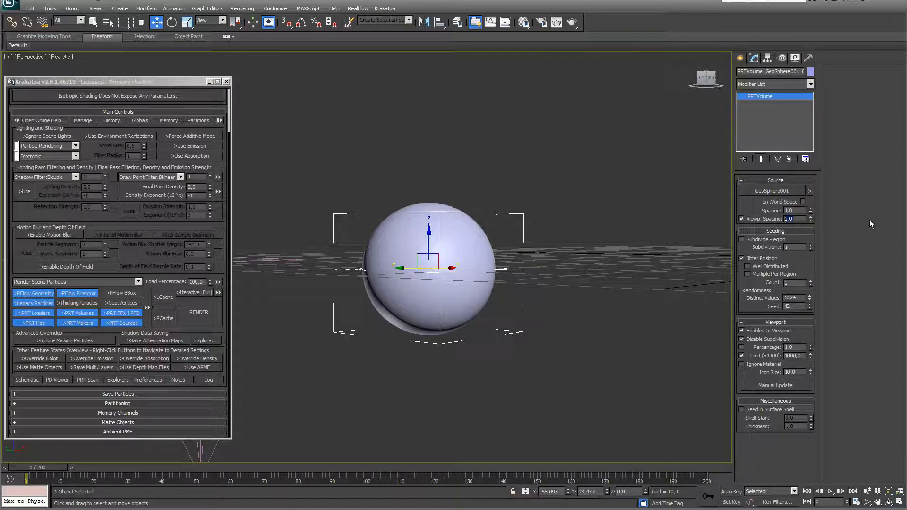
Turn on Jitter Position and Multiple Per Region with count 10, and show the viewport in wireframe
click(742, 259)
click(749, 275)
click(785, 283)
key(BackSpace)
text(10)
key(Return)
click(71, 57)
click(87, 111)
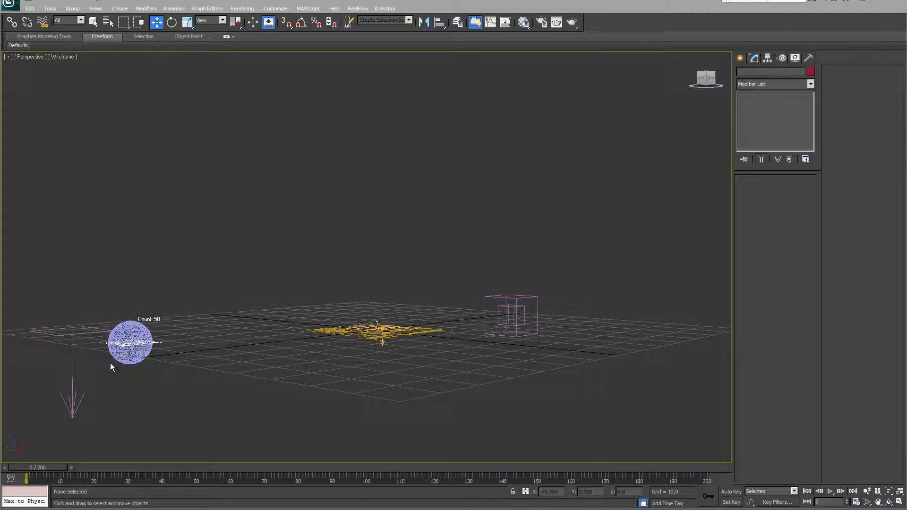
Add a Krakatoa PRTCloner to PRT Loader001 and add PRTVolume_GeoSphere001 to its clone list
click(328, 331)
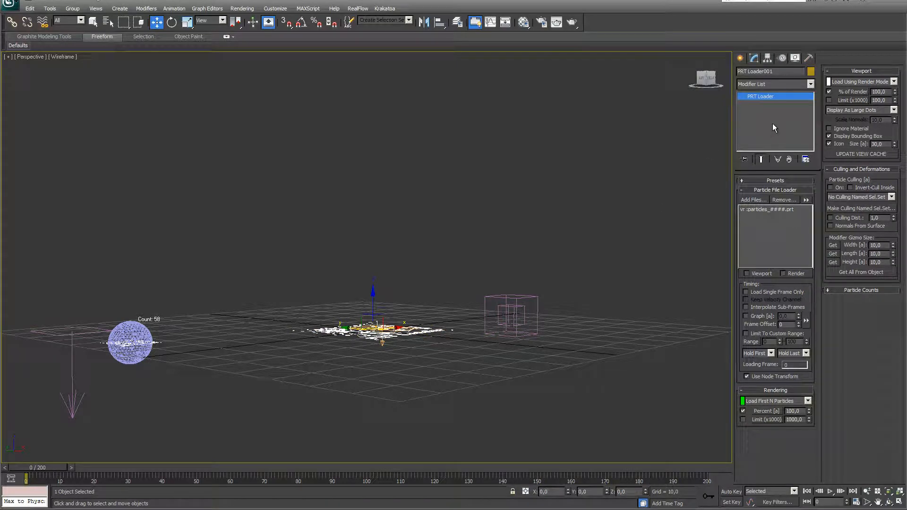
click(810, 84)
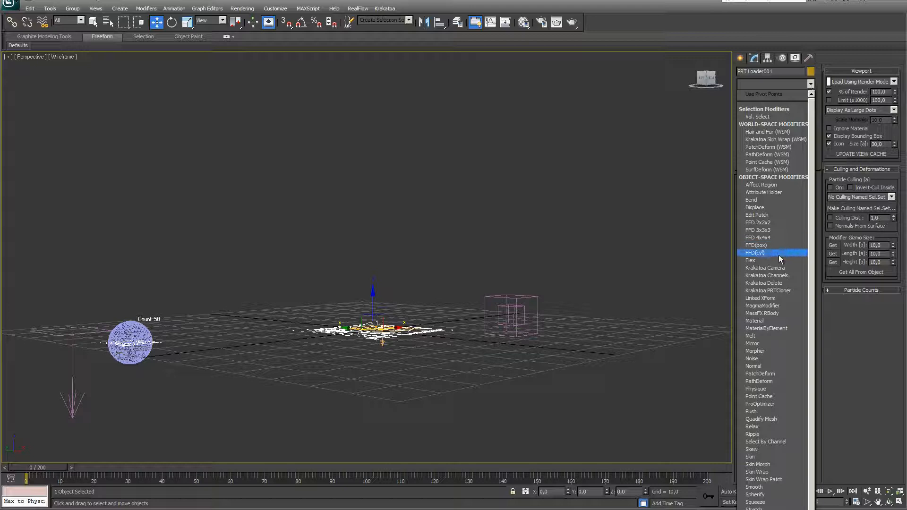
click(791, 291)
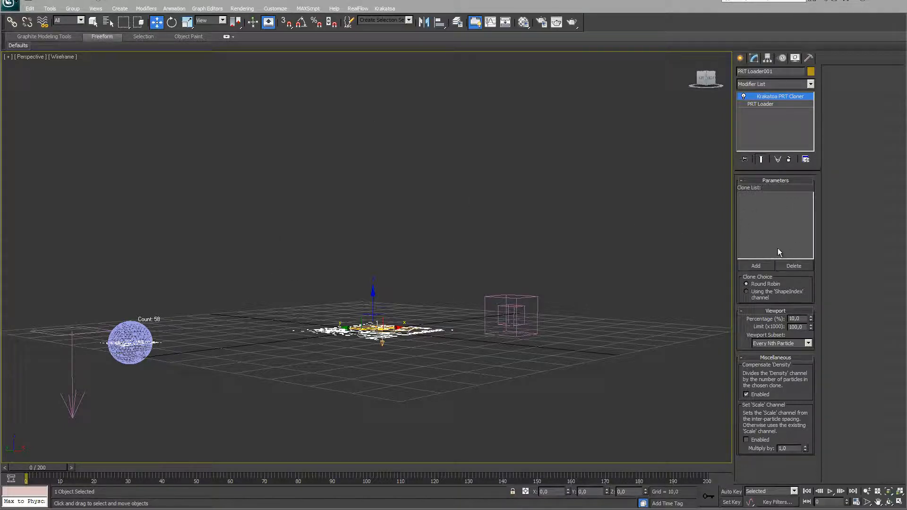
click(761, 266)
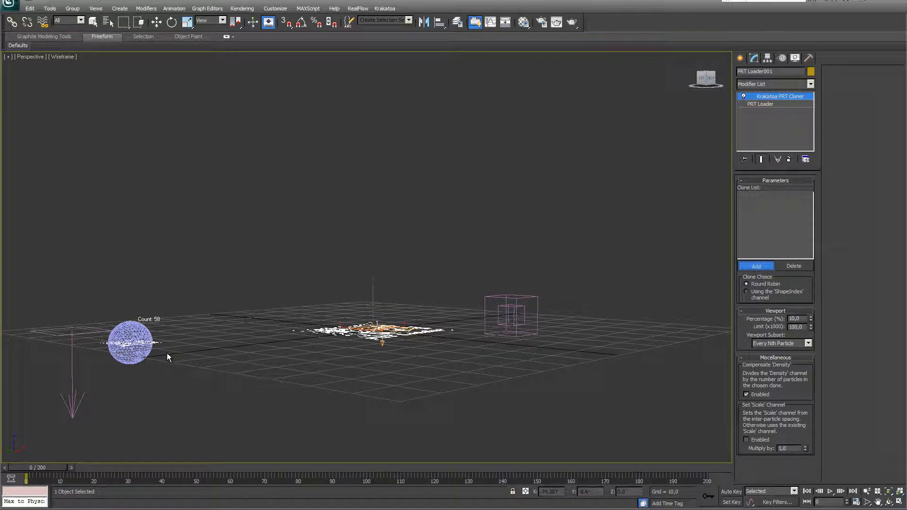
click(156, 343)
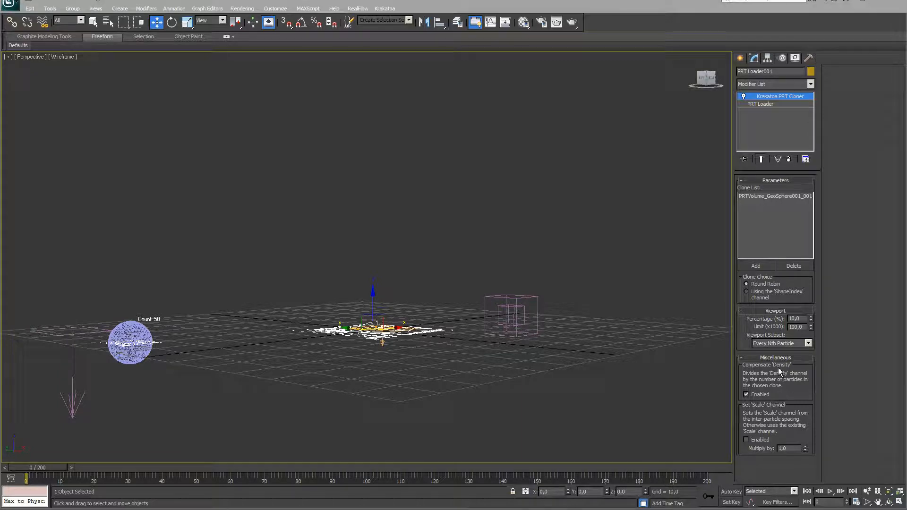
Disable the cloner's density compensation and set Viewport Percentage to 100
click(747, 394)
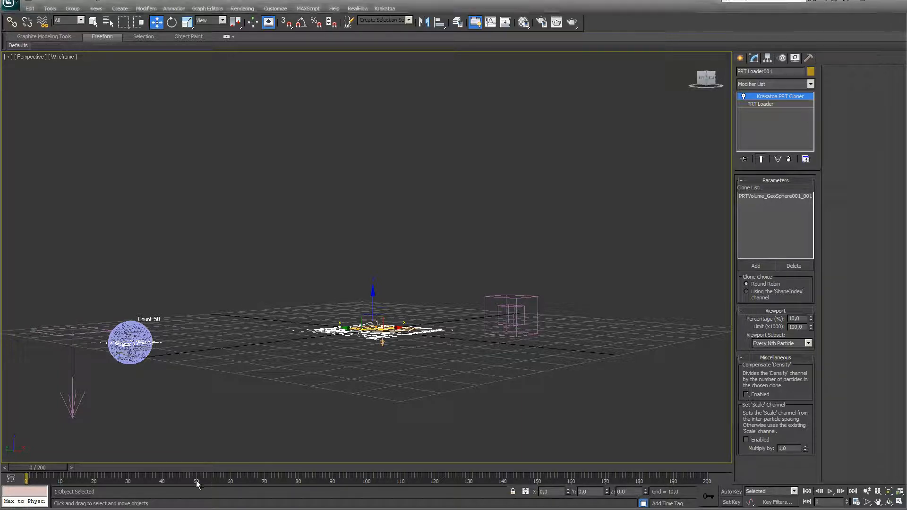
drag(52, 470, 135, 467)
key(w)
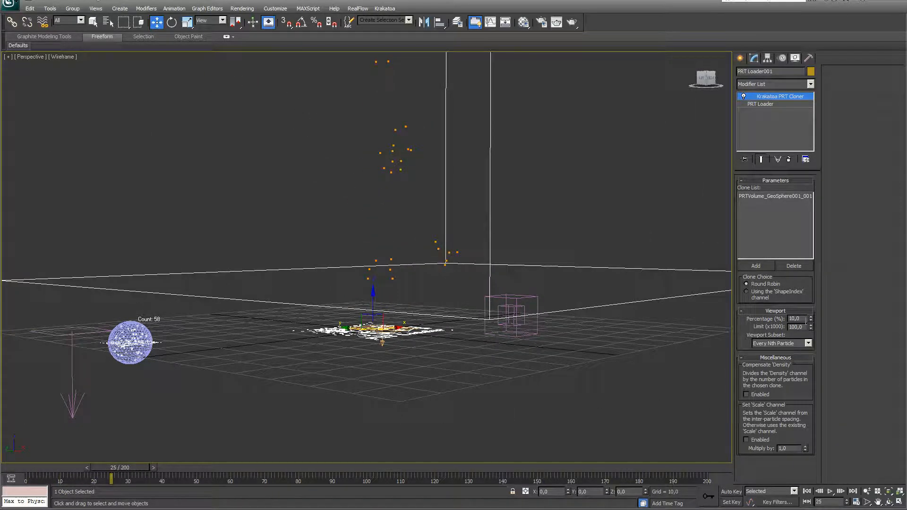
click(796, 318)
text(1)
key(Return)
Rewind and play the animation to preview the cloned sphere-shaped particle clusters
click(811, 494)
click(831, 492)
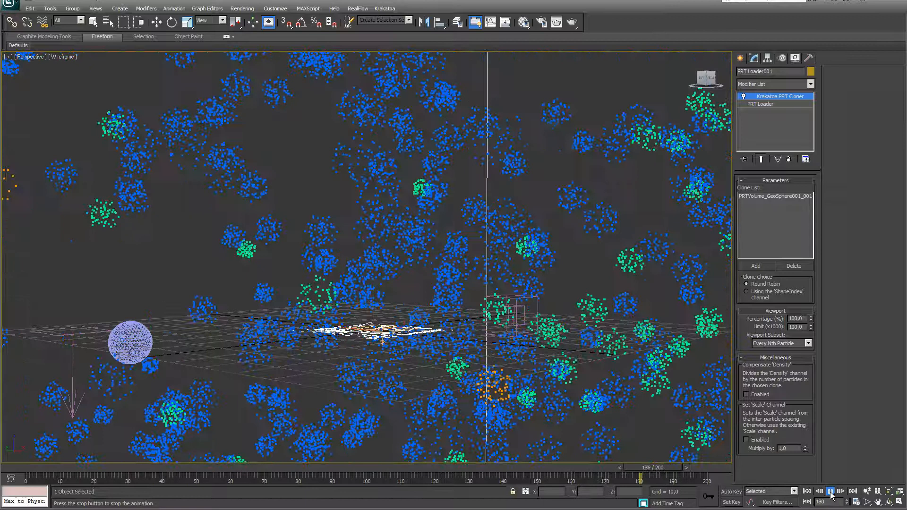
click(830, 492)
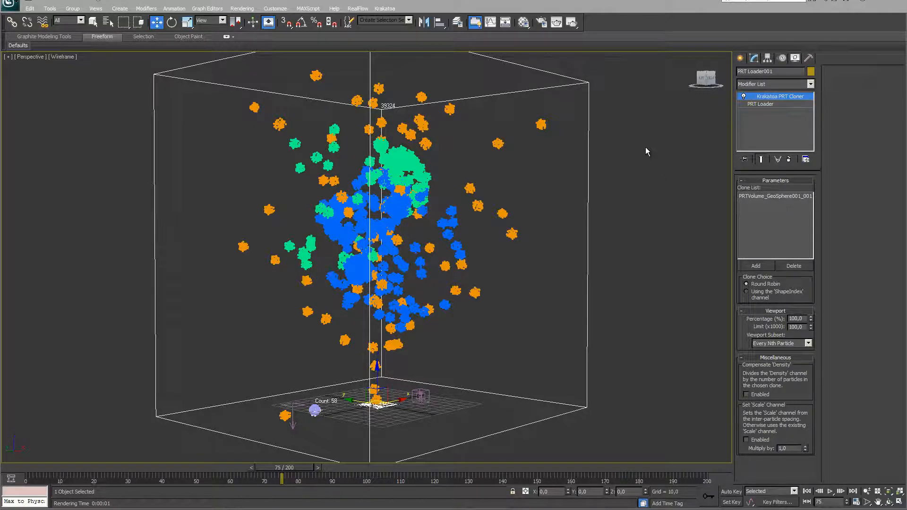
click(741, 59)
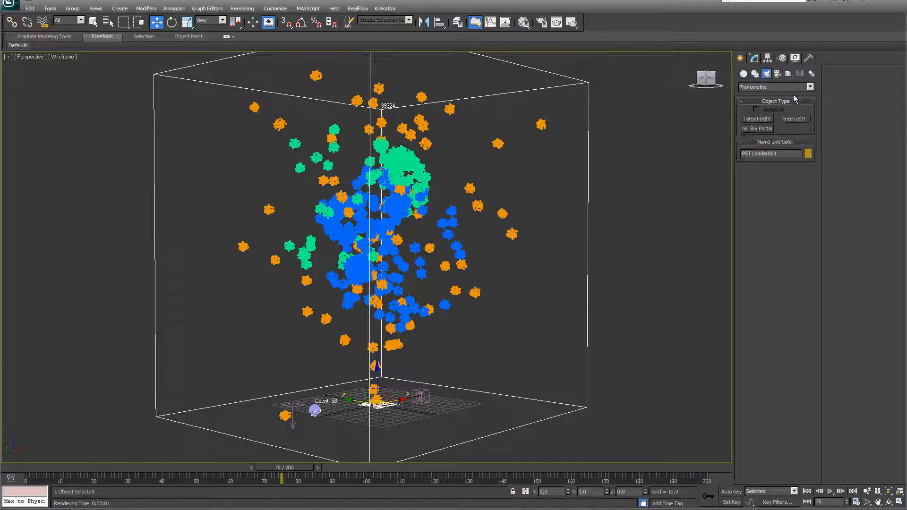
Place a standard target spotlight aimed at the particles, then test-render the frame in Krakatoa
click(810, 87)
click(739, 102)
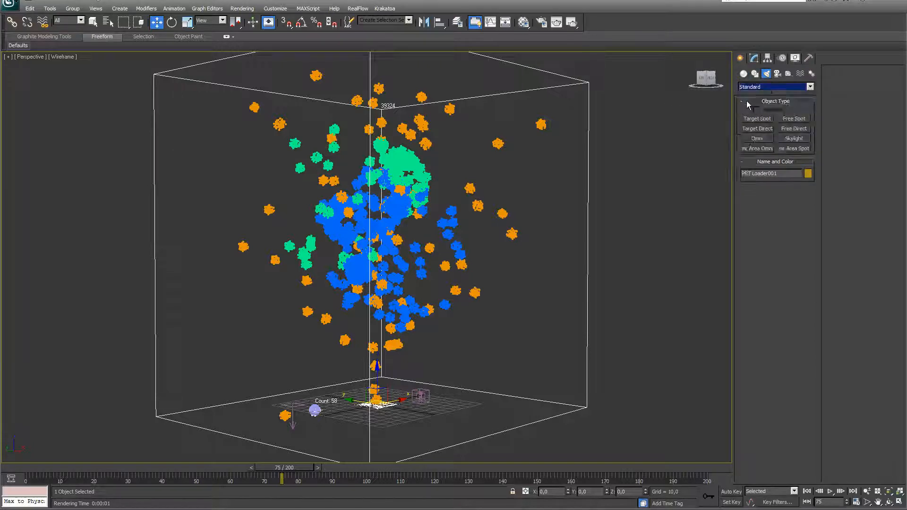
click(762, 120)
drag(619, 196, 478, 274)
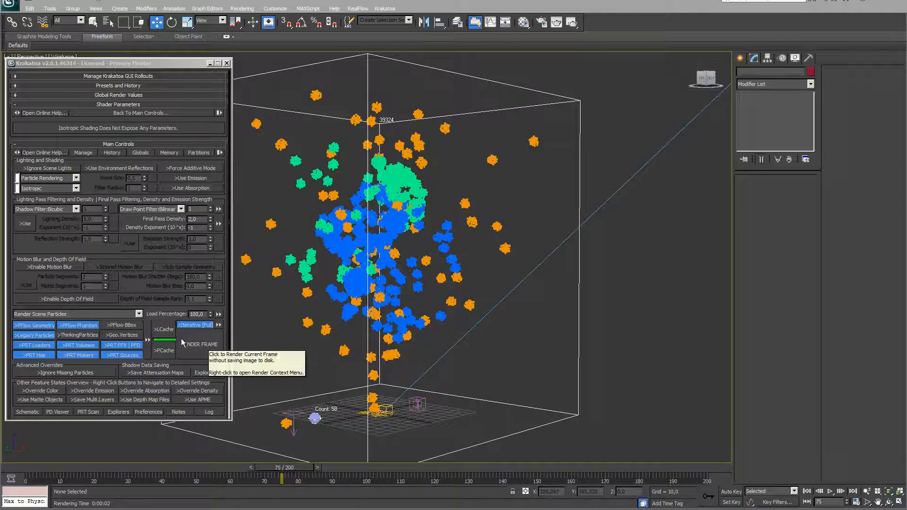
click(196, 339)
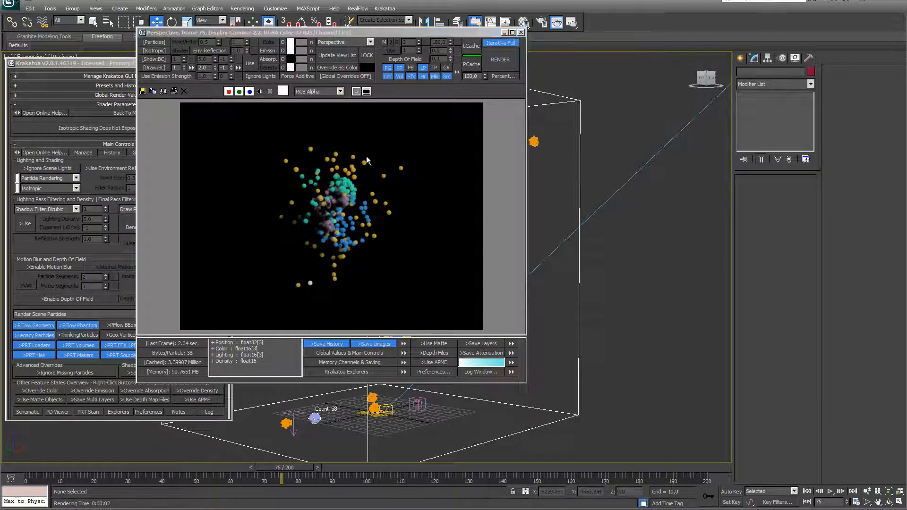
click(521, 32)
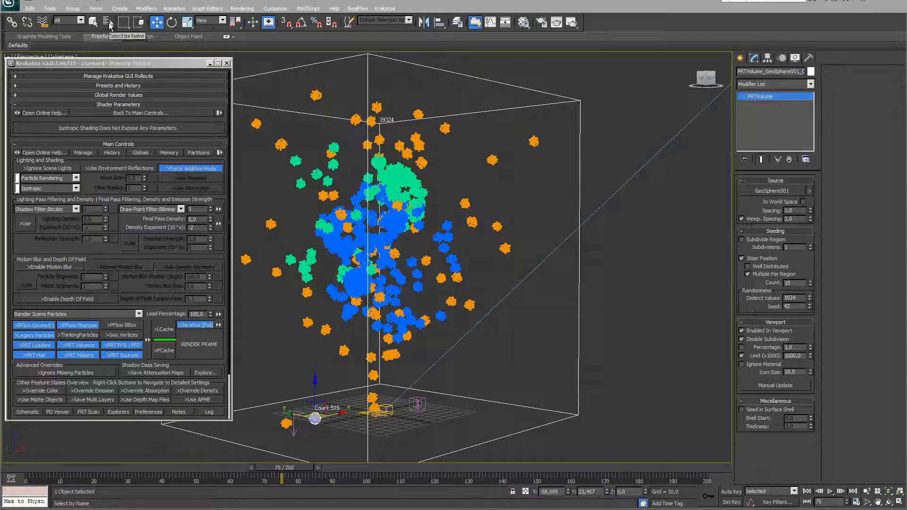
Select the PRT Volume, render frame 75, then re-render with spacing 5,0
click(108, 22)
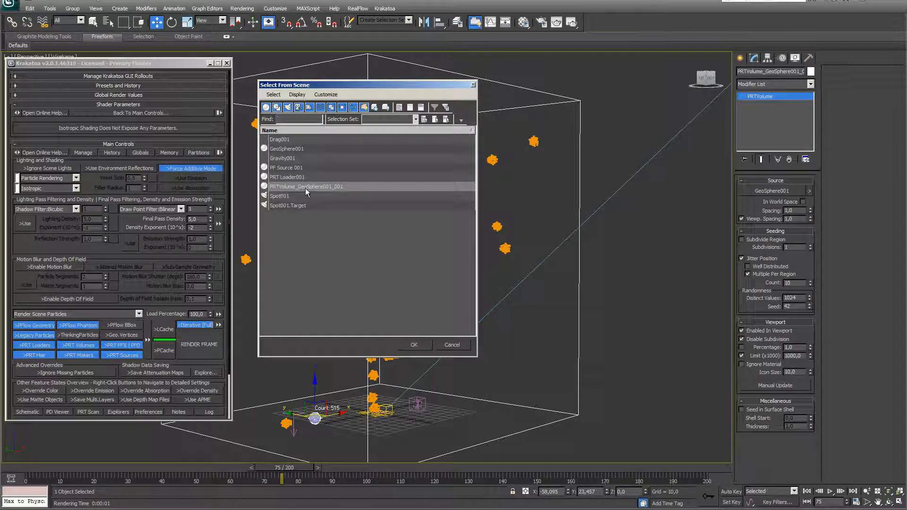
click(414, 350)
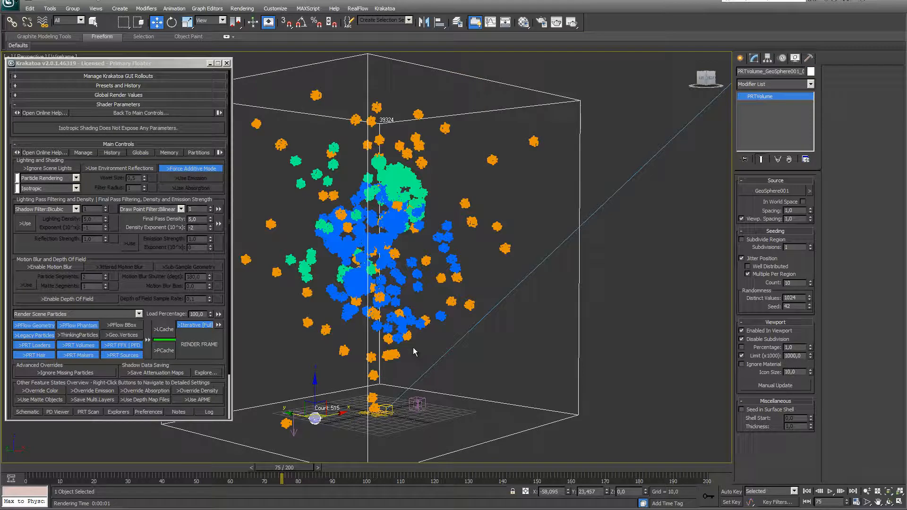
click(208, 346)
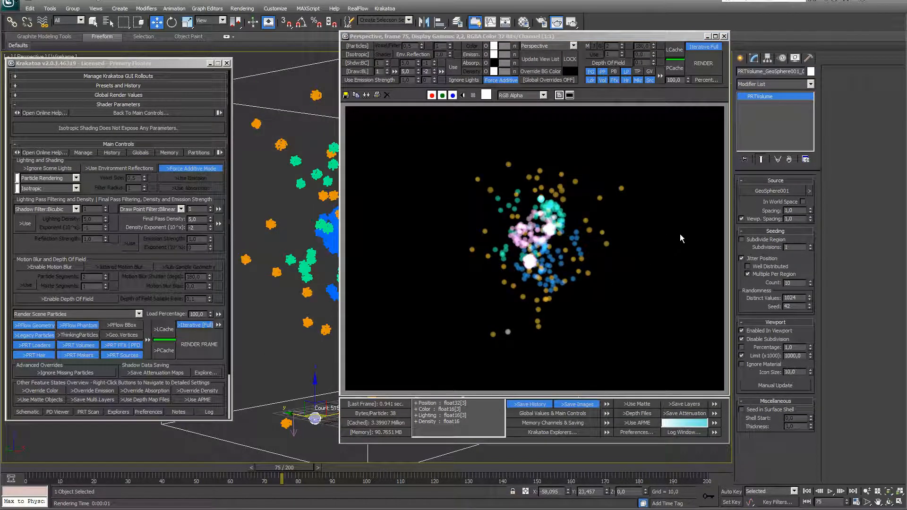
drag(795, 210, 773, 211)
text(5)
key(Return)
click(186, 347)
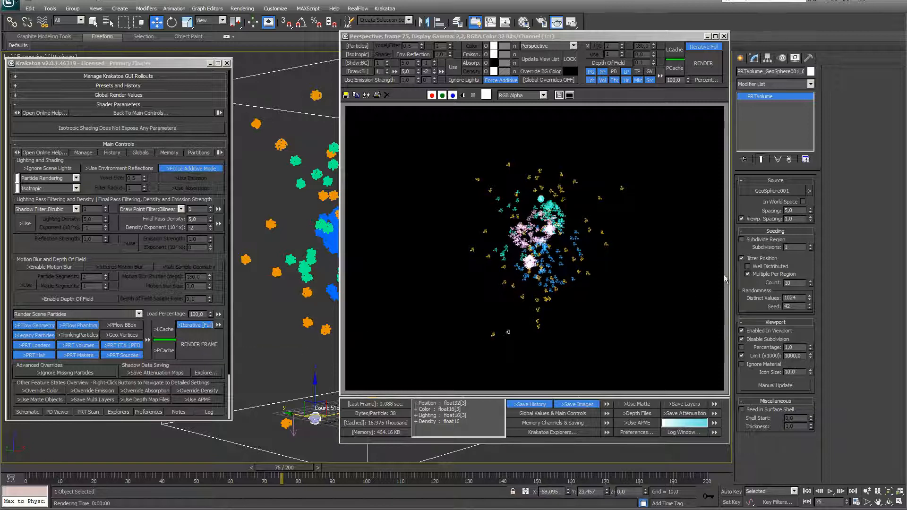
Compare renders with Jitter Position off and then back on
click(750, 260)
click(191, 345)
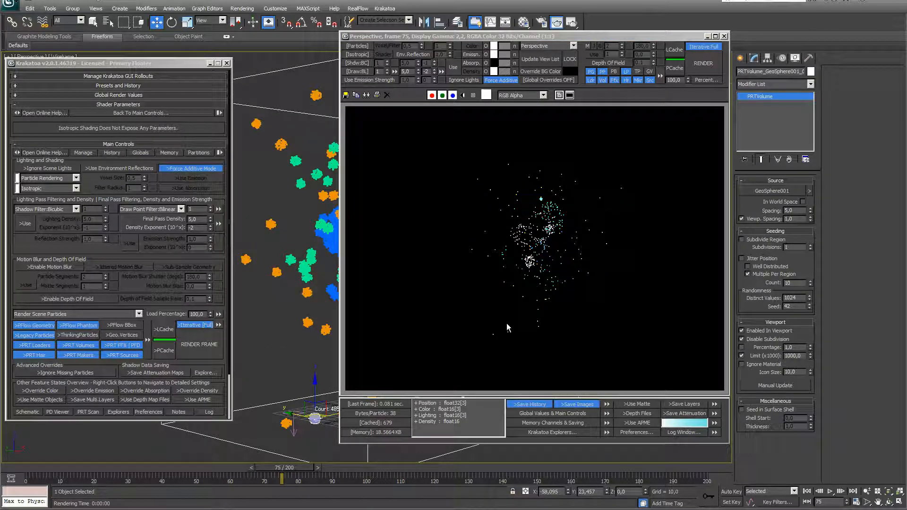
click(742, 258)
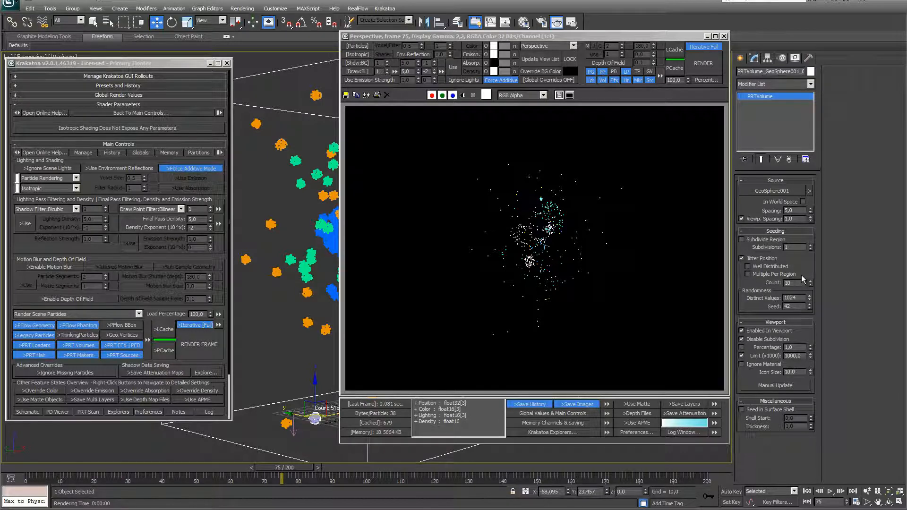
click(202, 347)
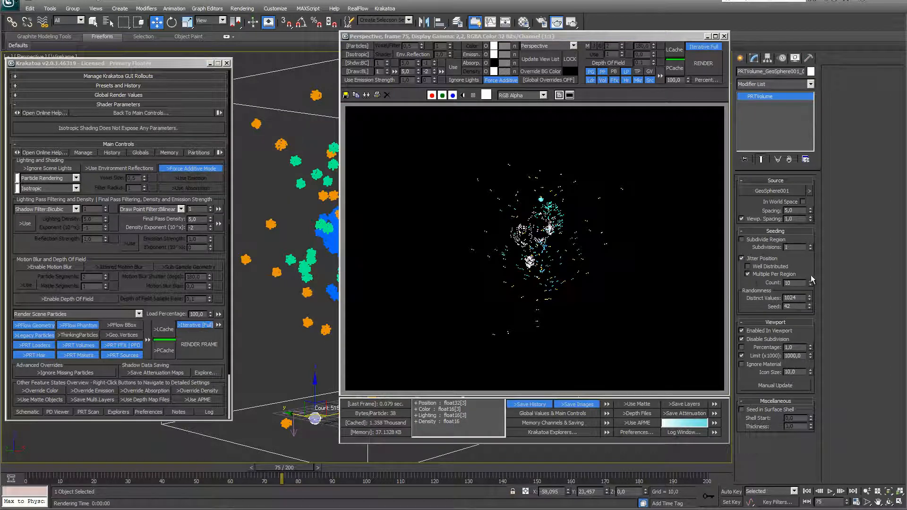
Restore spacing to 1,0 and re-render frame 75
click(189, 345)
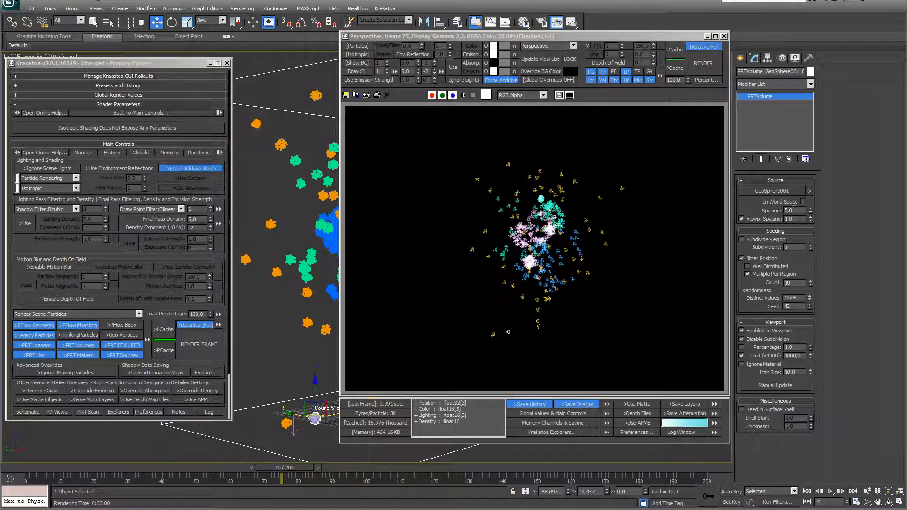
text(1)
key(Return)
click(208, 350)
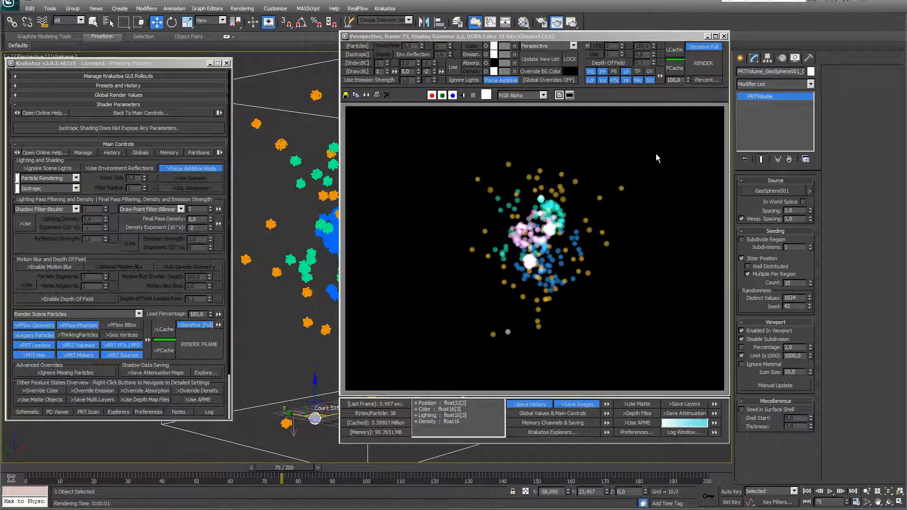
click(724, 36)
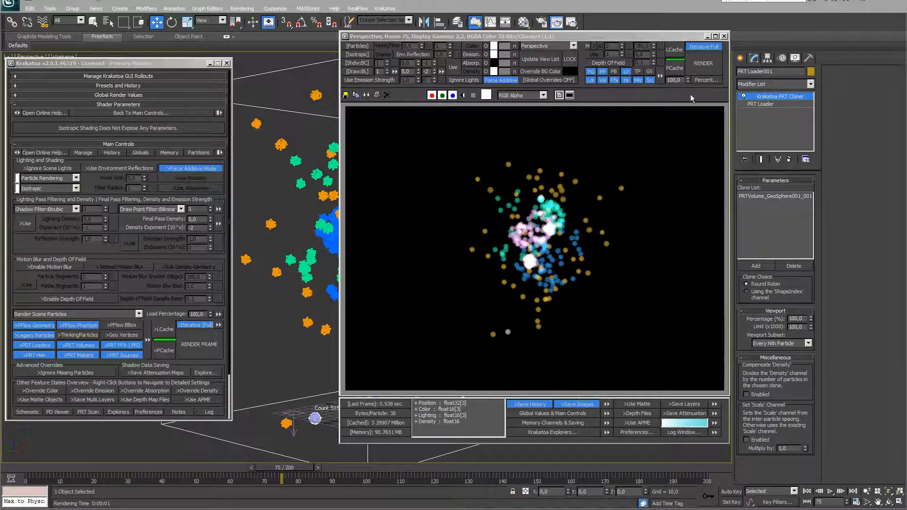
Test-render with the cloner's Set 'Scale' Channel enabled, then switch it back off
click(746, 440)
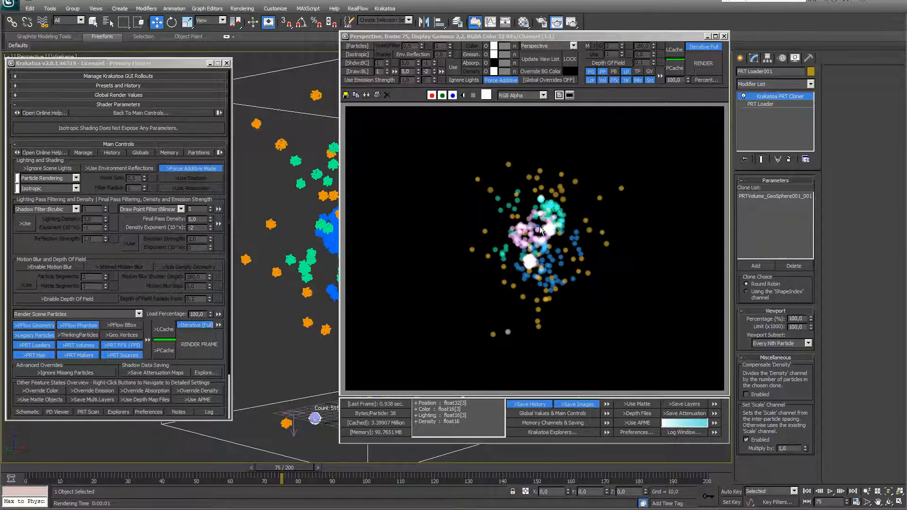
click(197, 345)
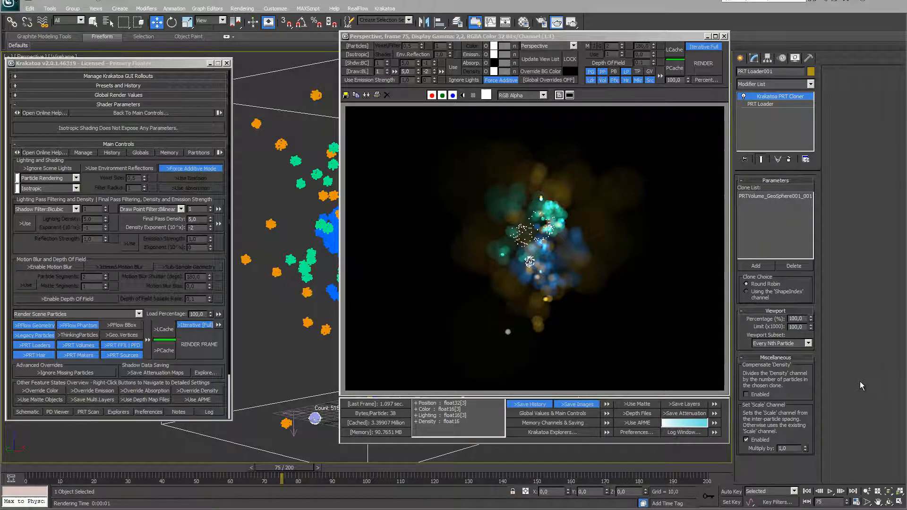
click(746, 440)
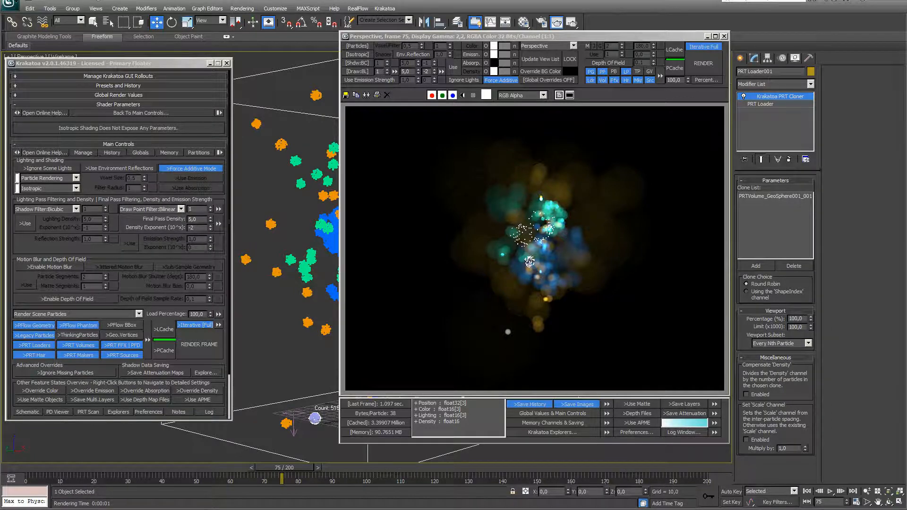
click(725, 36)
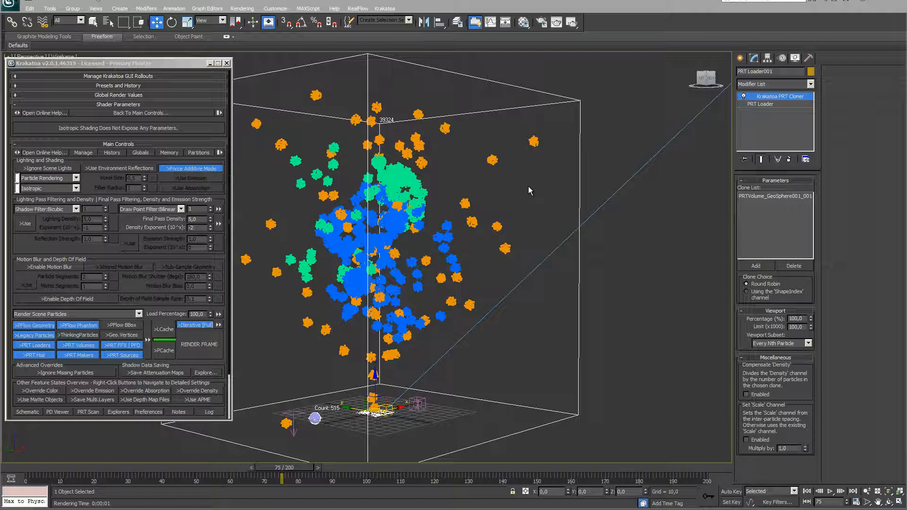
click(766, 105)
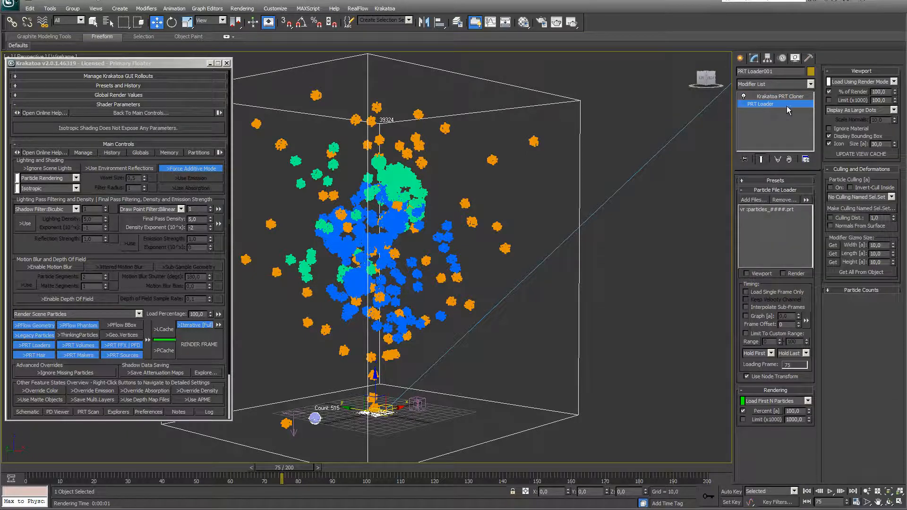
Add a Magma PRT Op modifier to PRT Loader001 and open its MagmaFlow editor
click(811, 84)
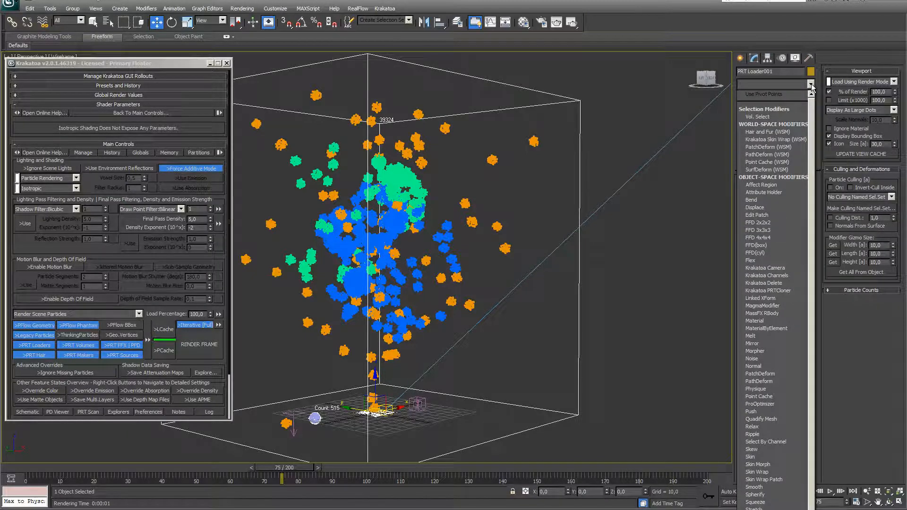
click(784, 306)
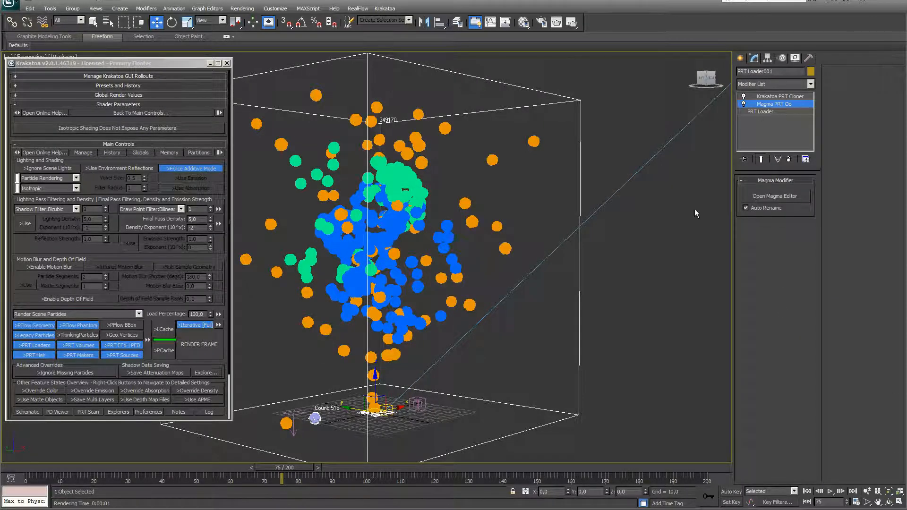
click(779, 201)
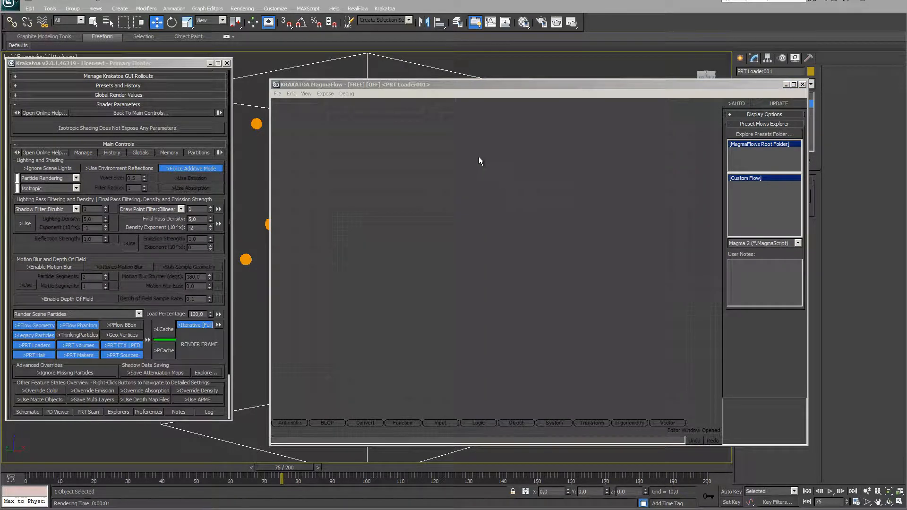
right_click(480, 156)
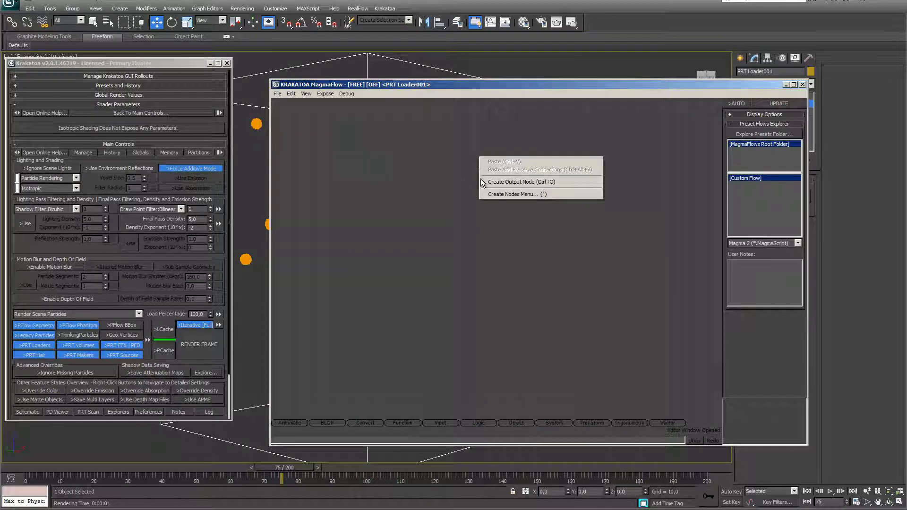
Add a MagmaFlow output node writing the Density channel as float16
click(506, 182)
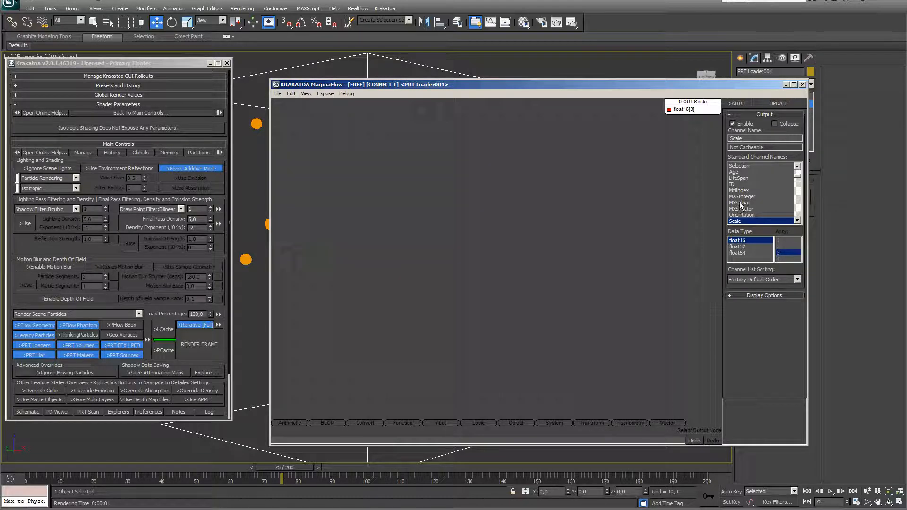
scroll(798, 177, up, 5)
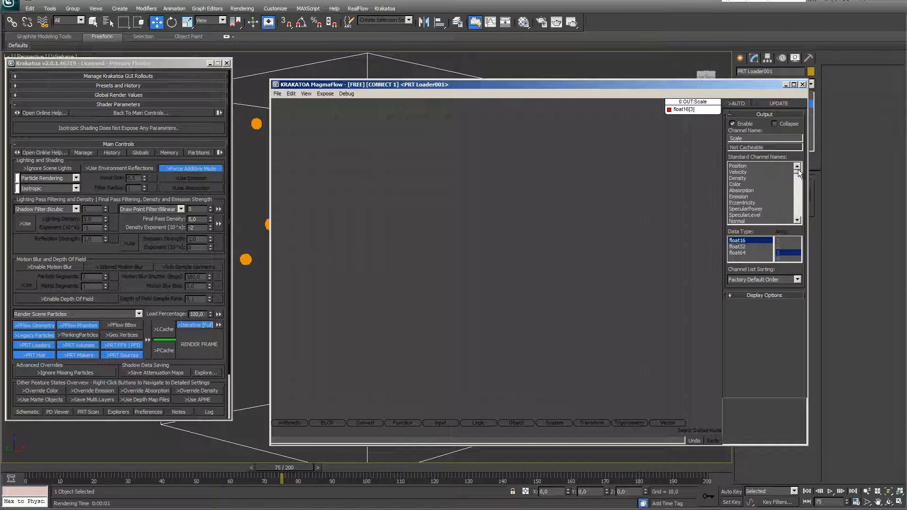
click(744, 178)
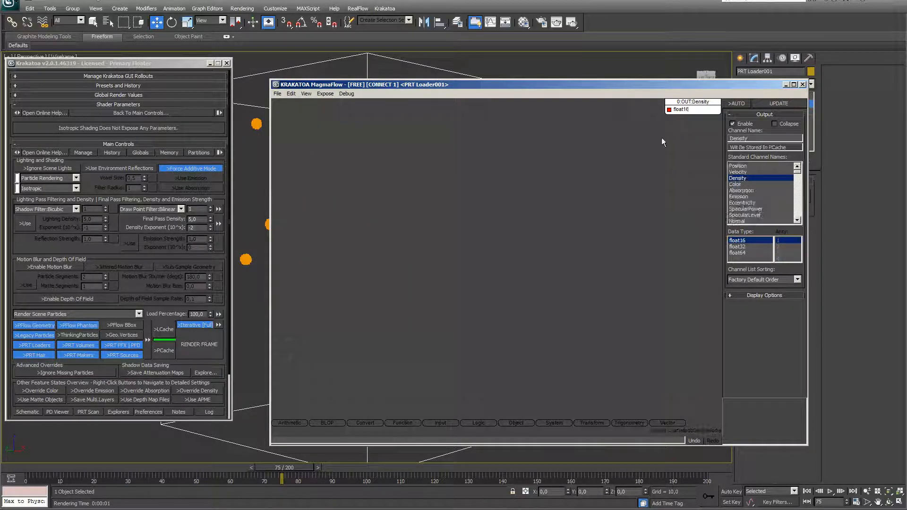
click(467, 364)
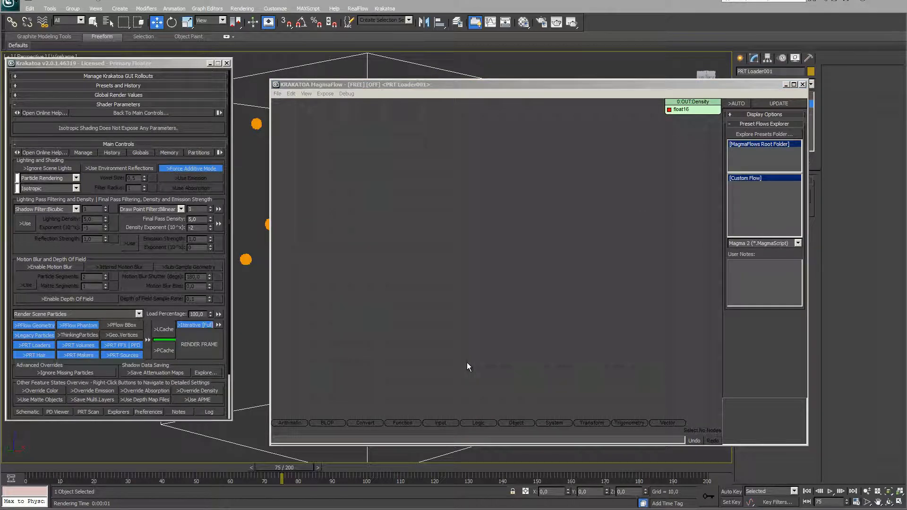
Place two InputChannel nodes on the MagmaFlow canvas
click(437, 422)
drag(435, 415, 373, 222)
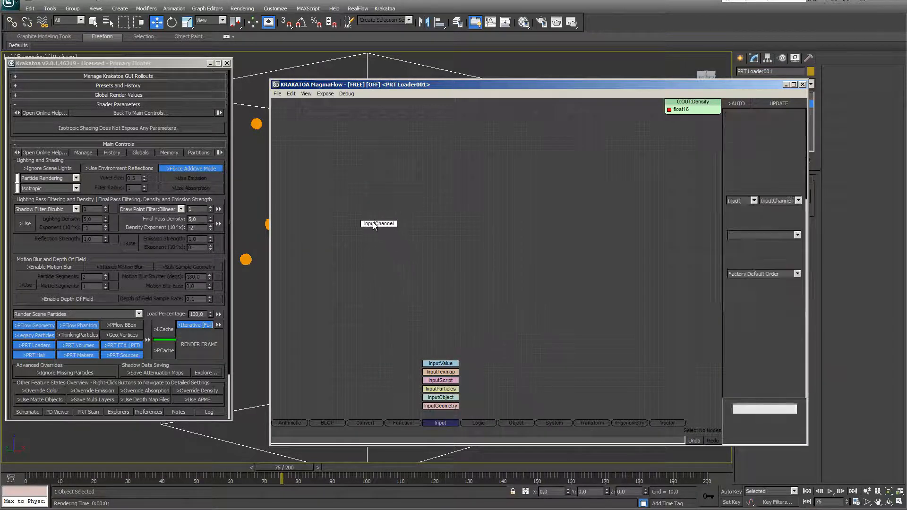
click(442, 423)
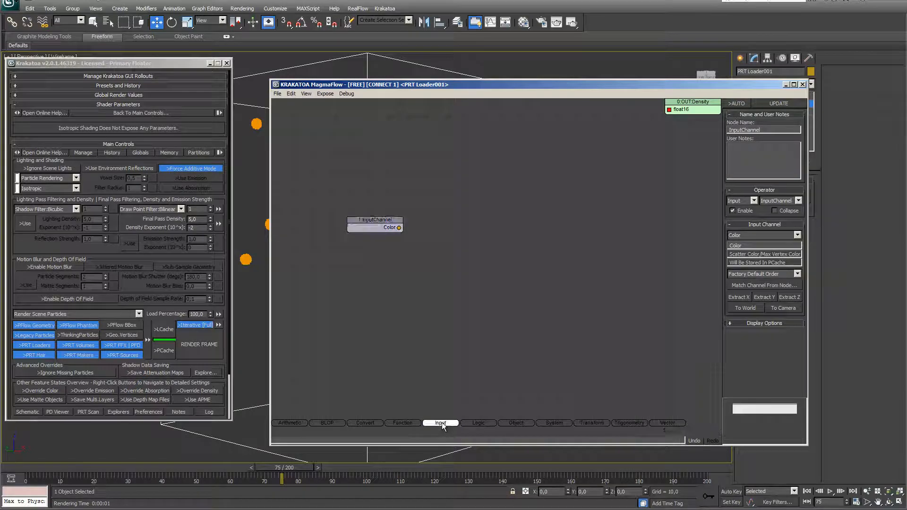
drag(443, 413, 383, 260)
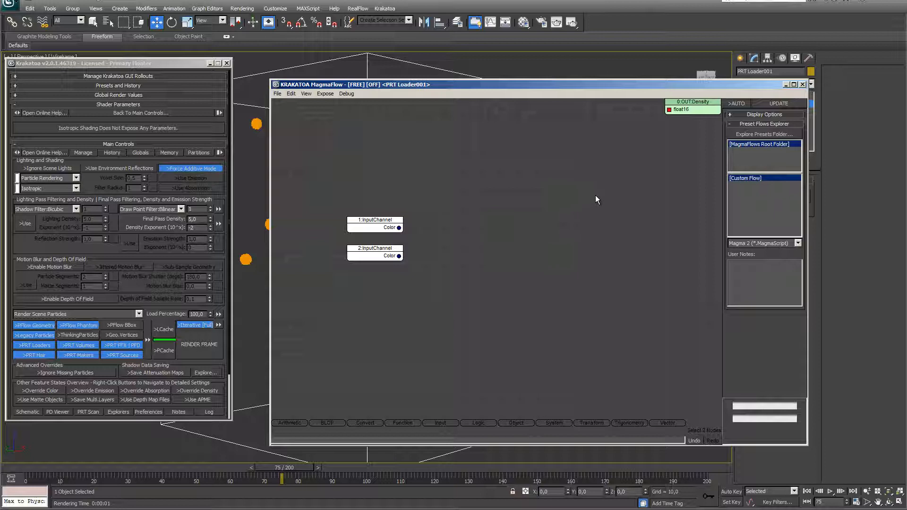
click(477, 205)
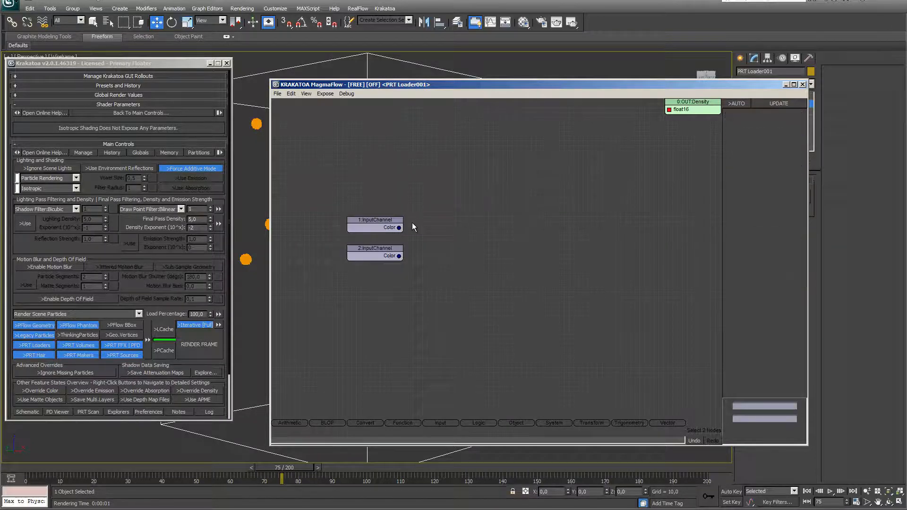
Set the first input node to read Age and the second to read LifeSpan
click(375, 229)
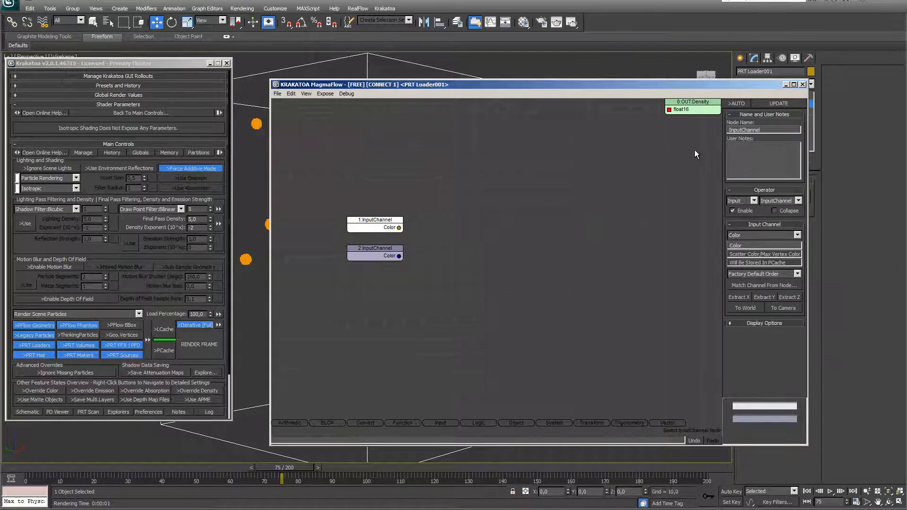
click(798, 235)
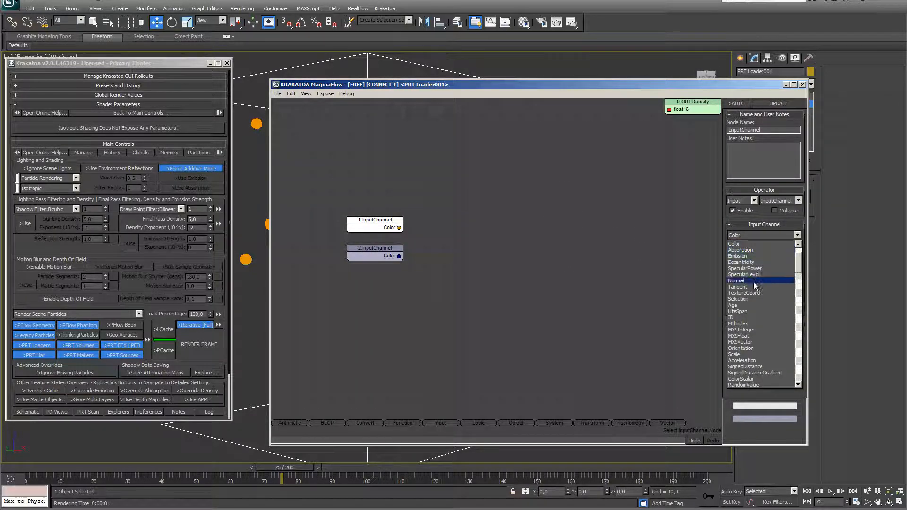
click(746, 306)
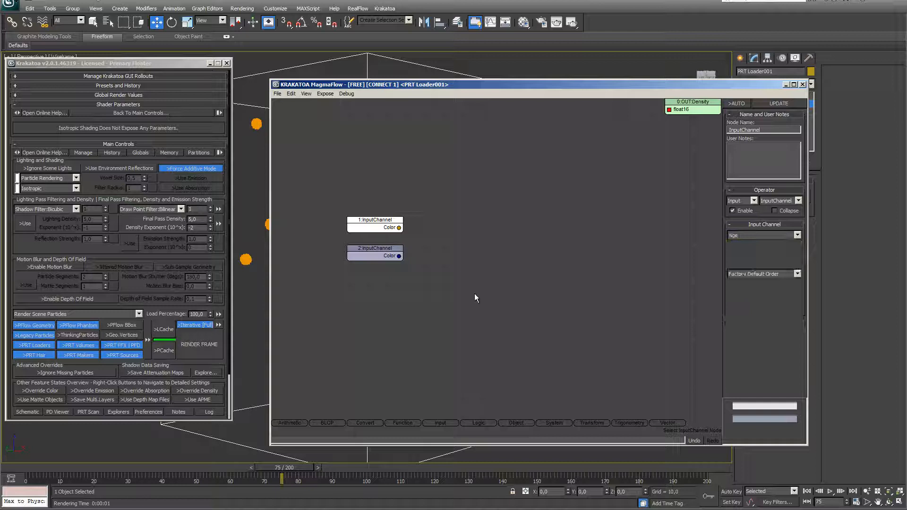
click(379, 258)
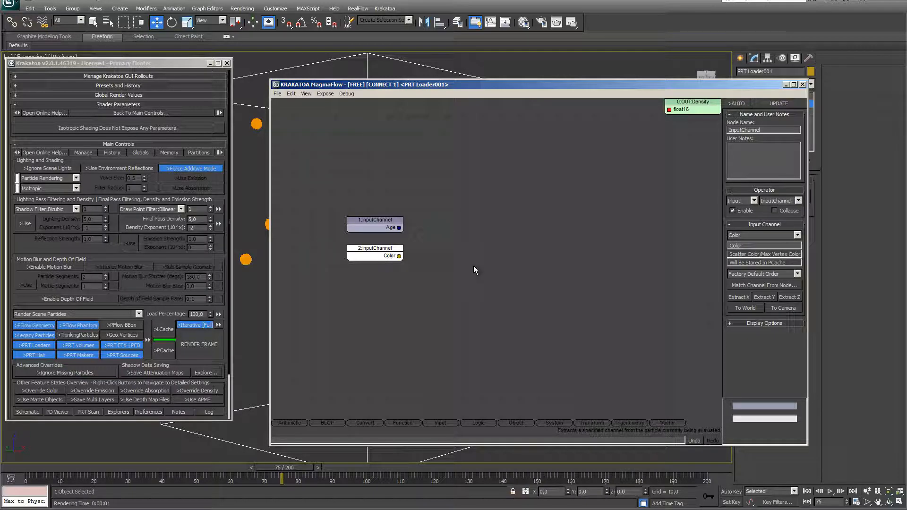
click(797, 235)
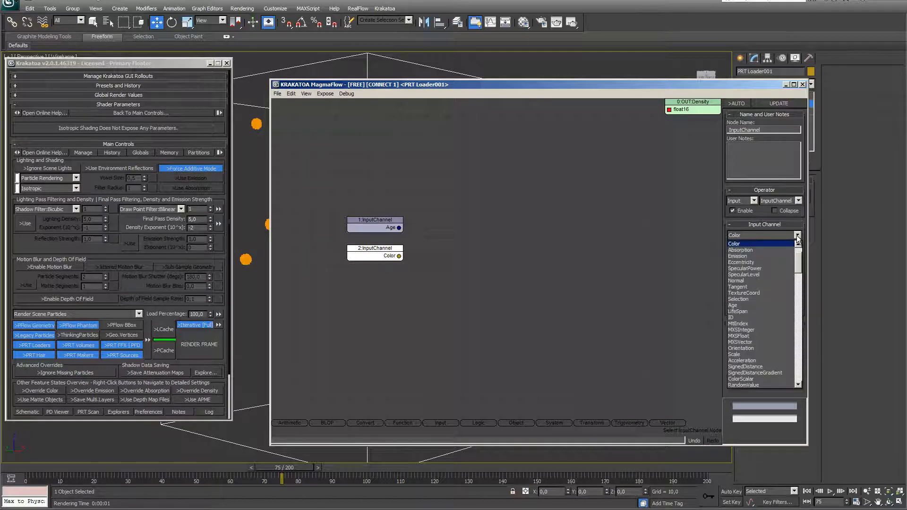
scroll(749, 315, down, 4)
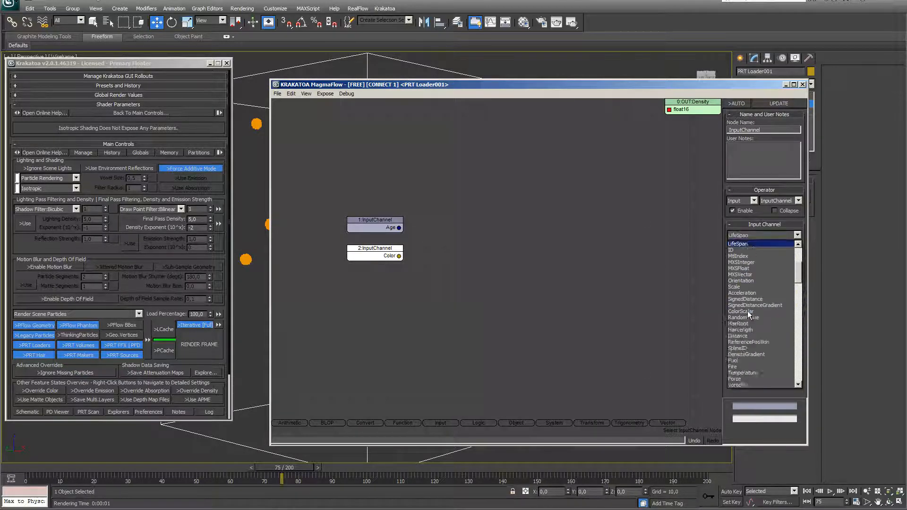
key(Return)
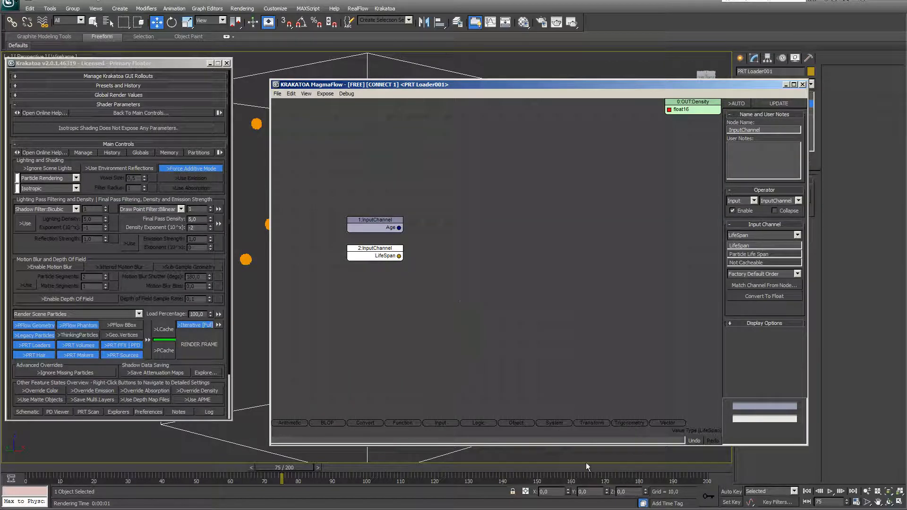
click(433, 314)
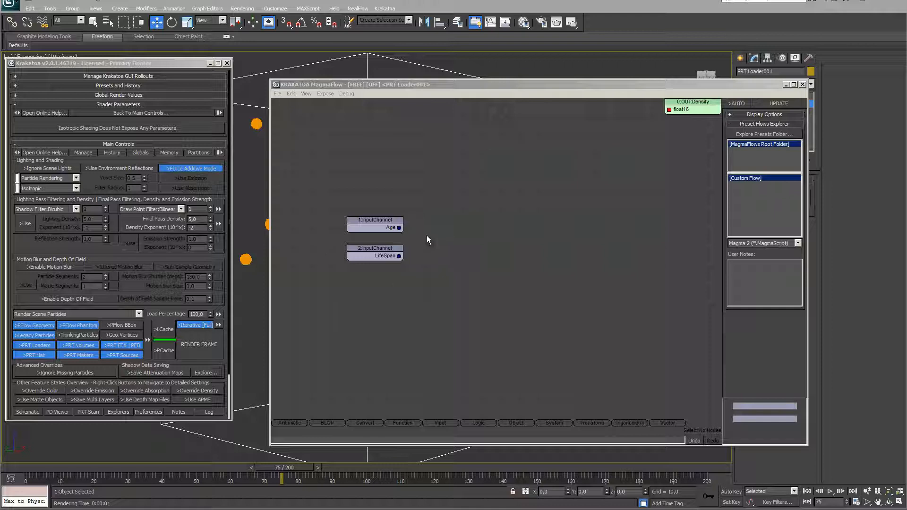
Place two ToFloat conversion nodes on the canvas
click(369, 423)
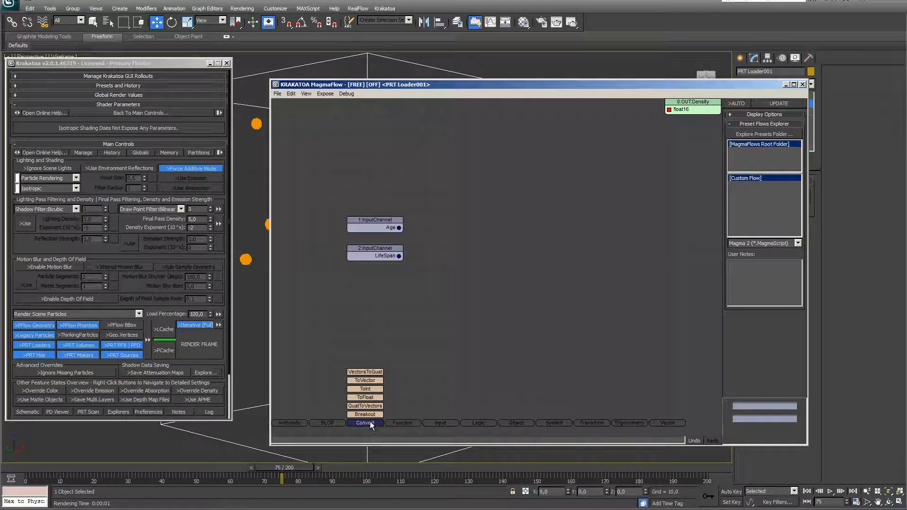
drag(371, 399, 457, 222)
click(373, 423)
drag(373, 398, 453, 263)
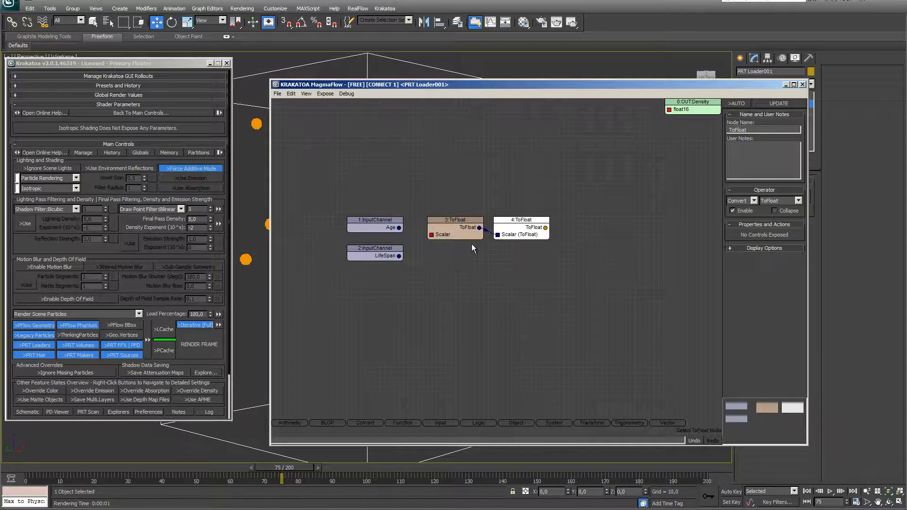
key(Delete)
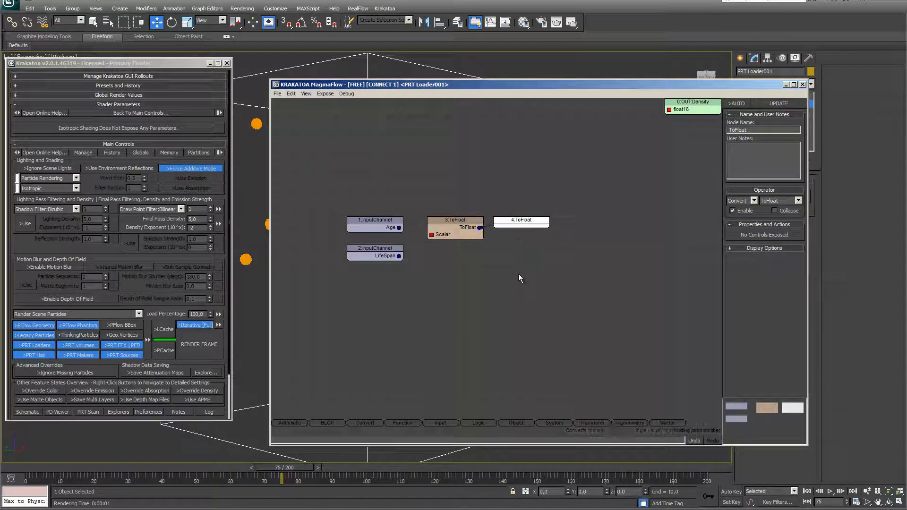
Wire Age into the first ToFloat node and LifeSpan into the second
drag(431, 236, 400, 230)
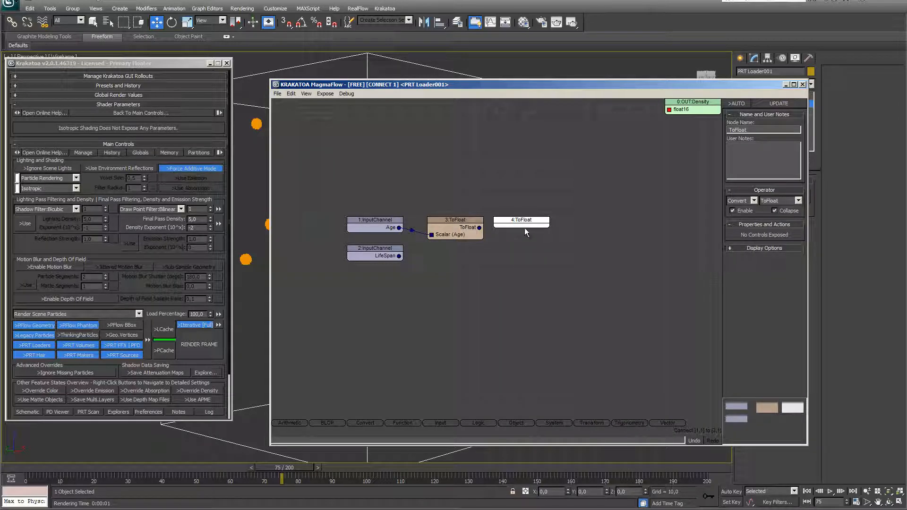
drag(523, 225, 461, 263)
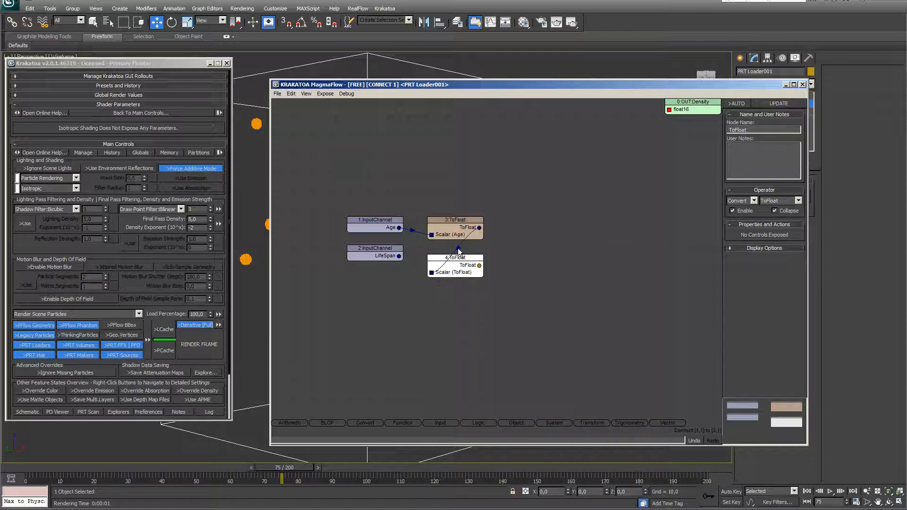
click(458, 253)
key(Delete)
drag(400, 256, 432, 273)
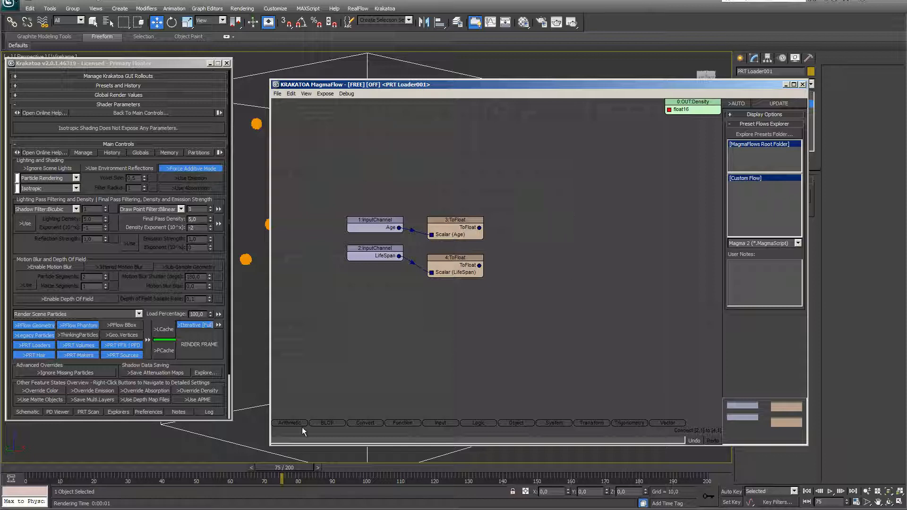
click(289, 423)
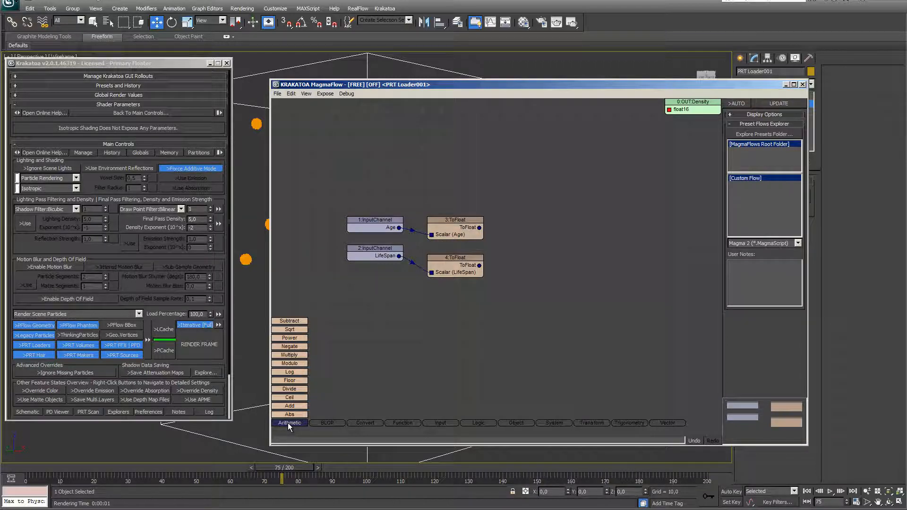
Add a Divide node computing Age divided by LifeSpan, plus a Subtract node
drag(290, 389, 528, 237)
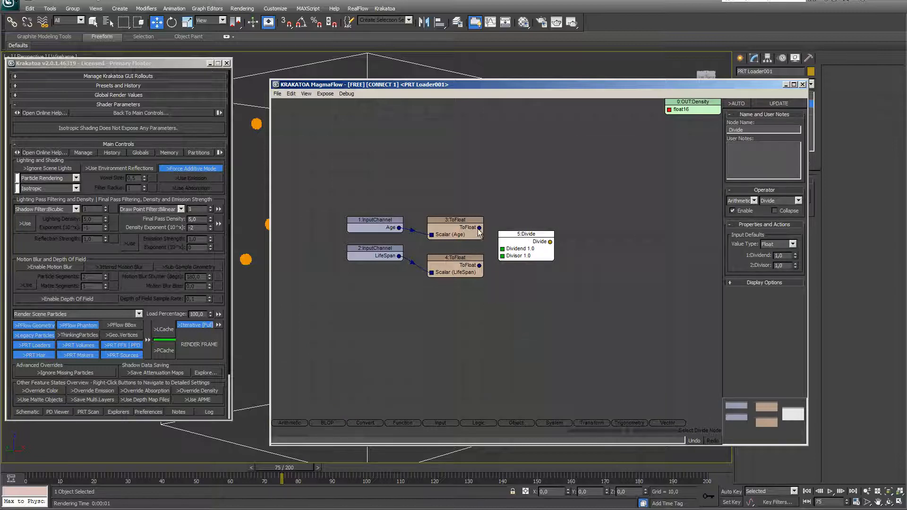
drag(479, 228, 503, 255)
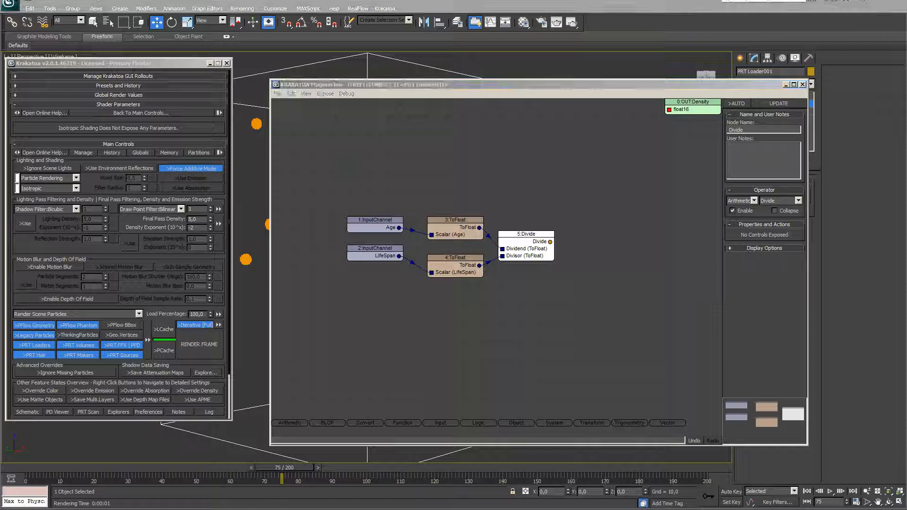
click(298, 422)
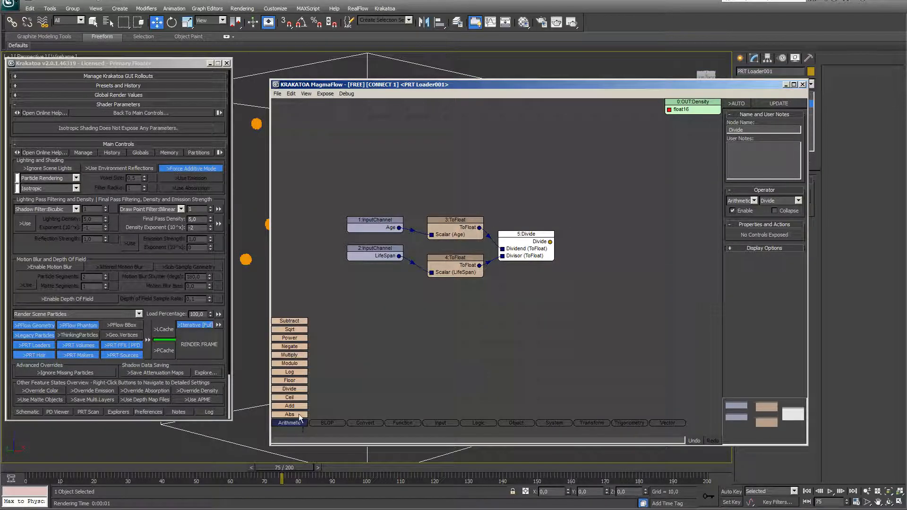
drag(296, 321, 614, 188)
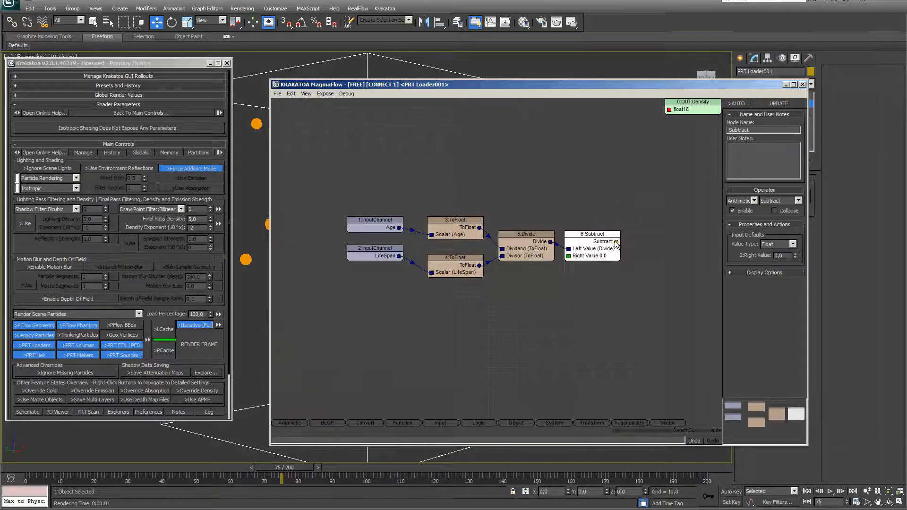
Wire Subtract into OUT:Density and feed Divide into Subtract's Right Value, Left Value 1.0
drag(616, 242, 669, 111)
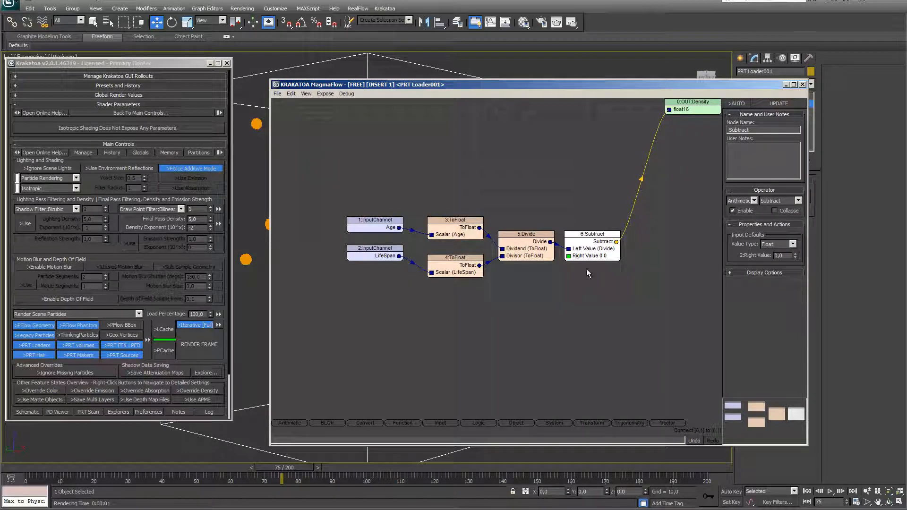
click(560, 248)
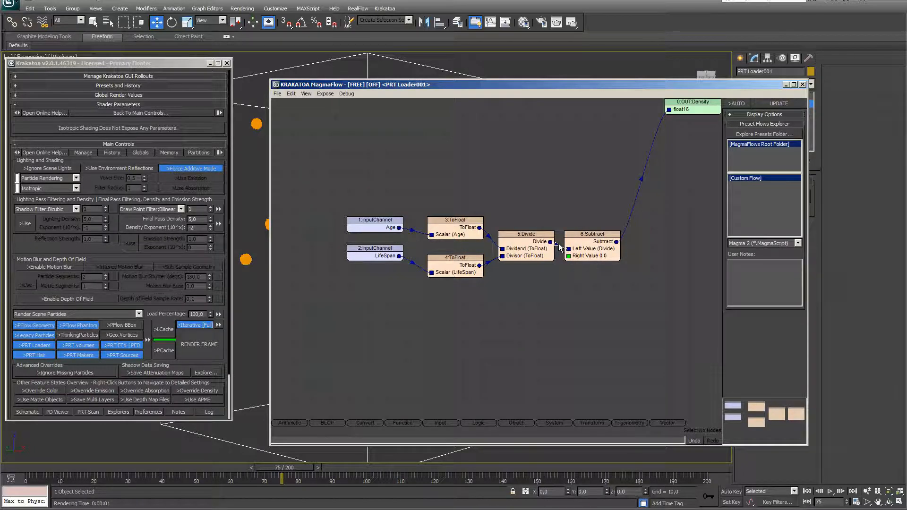
drag(568, 249, 559, 245)
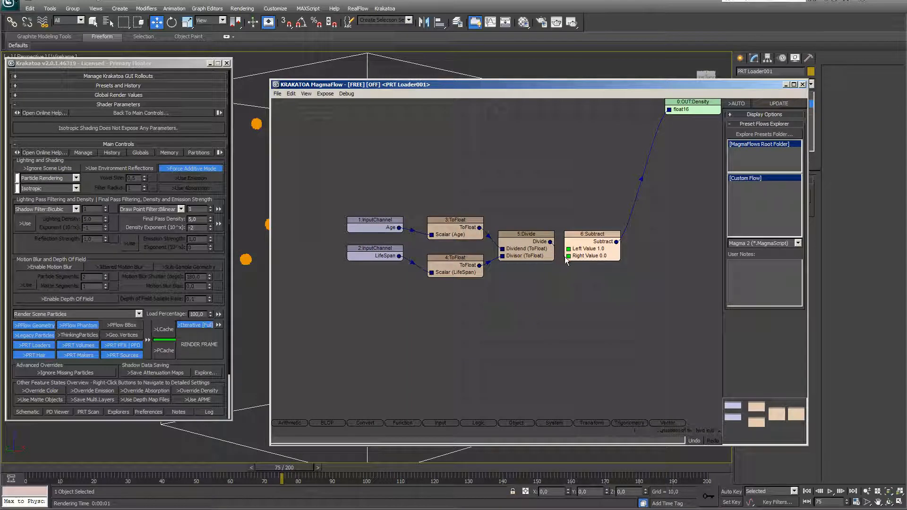
drag(568, 258, 569, 257)
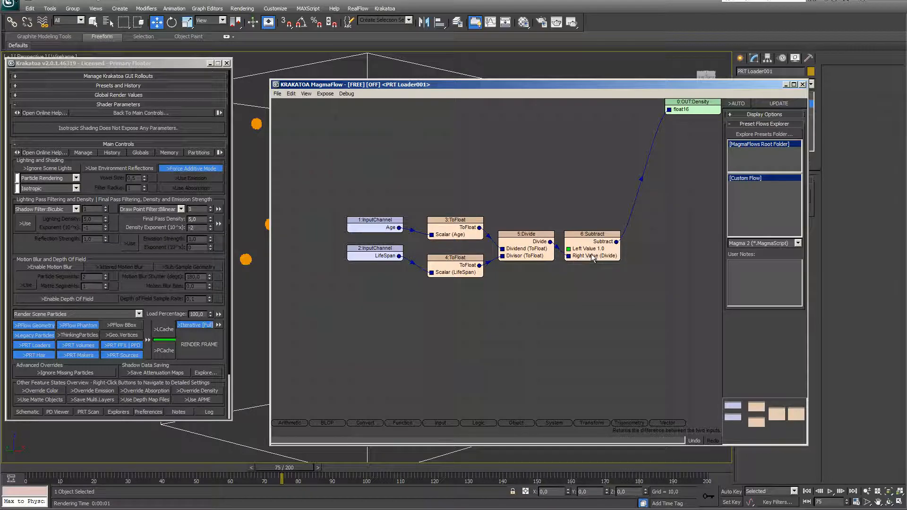
click(591, 249)
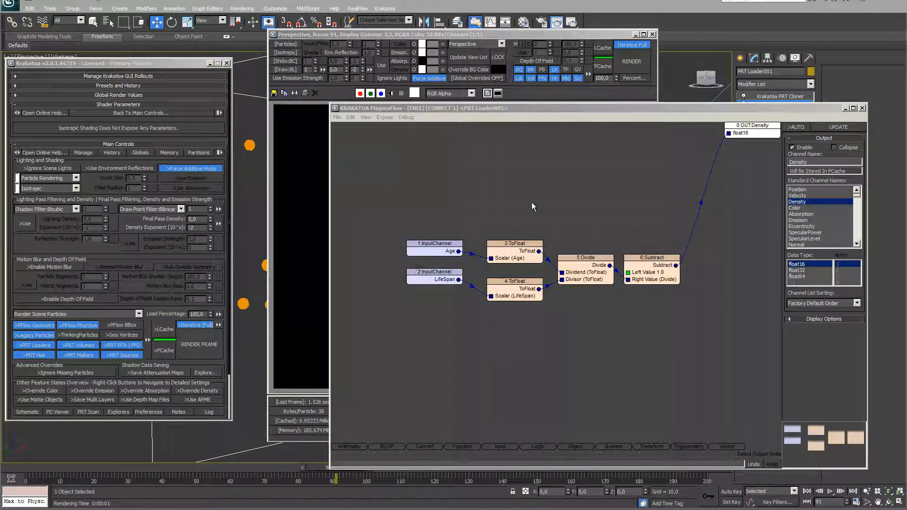
Test-render frame 91 with the Density output disabled for comparison
click(757, 135)
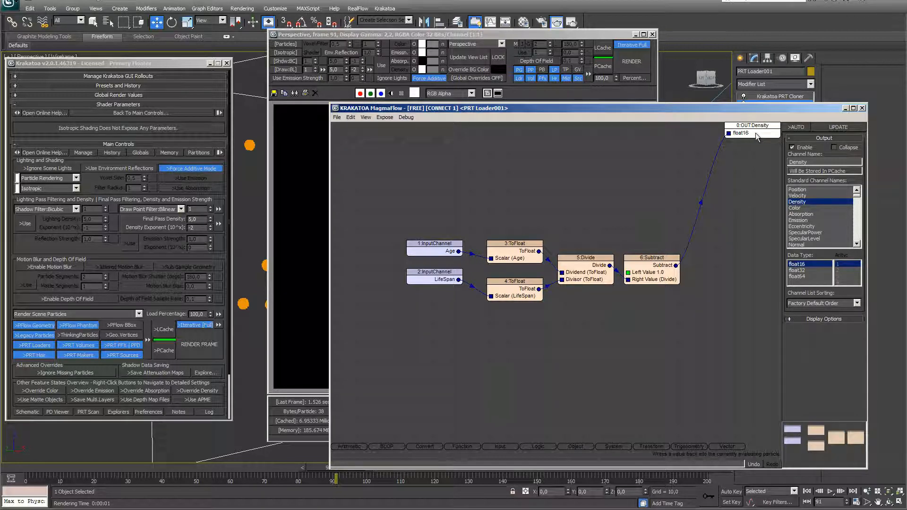
click(793, 147)
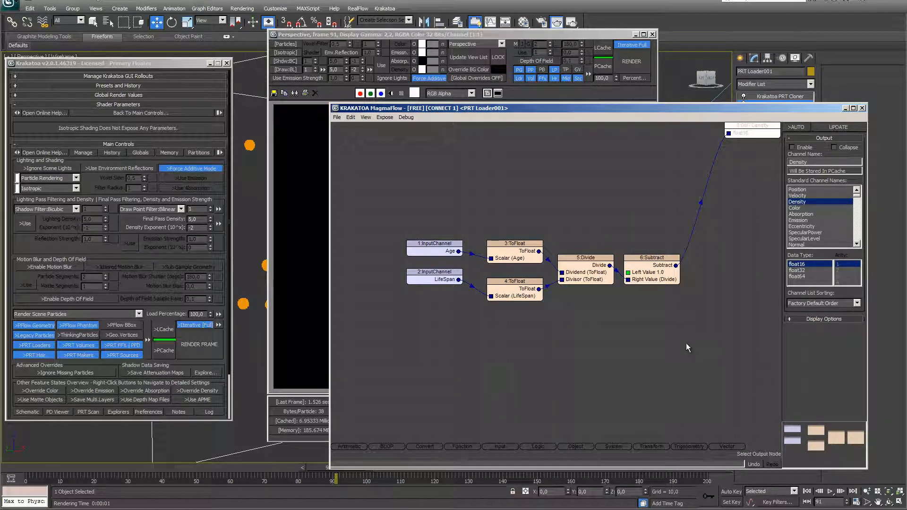
click(306, 174)
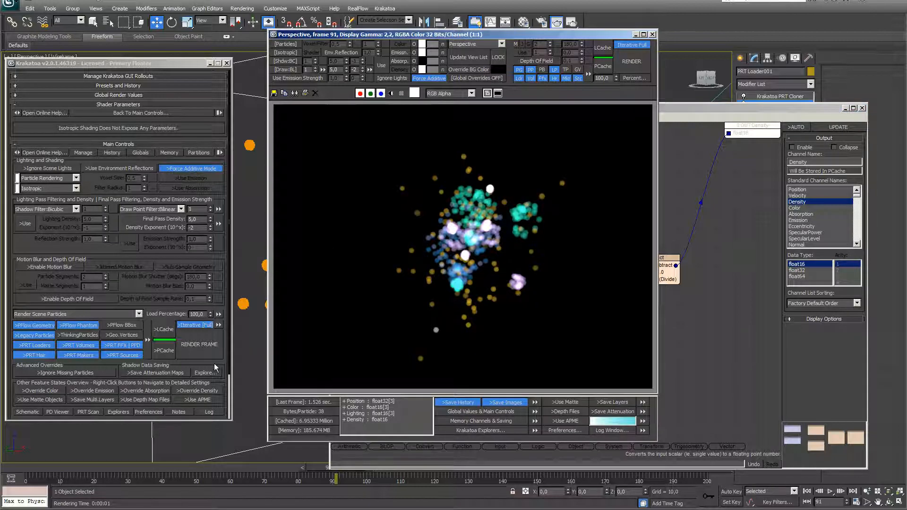
click(202, 344)
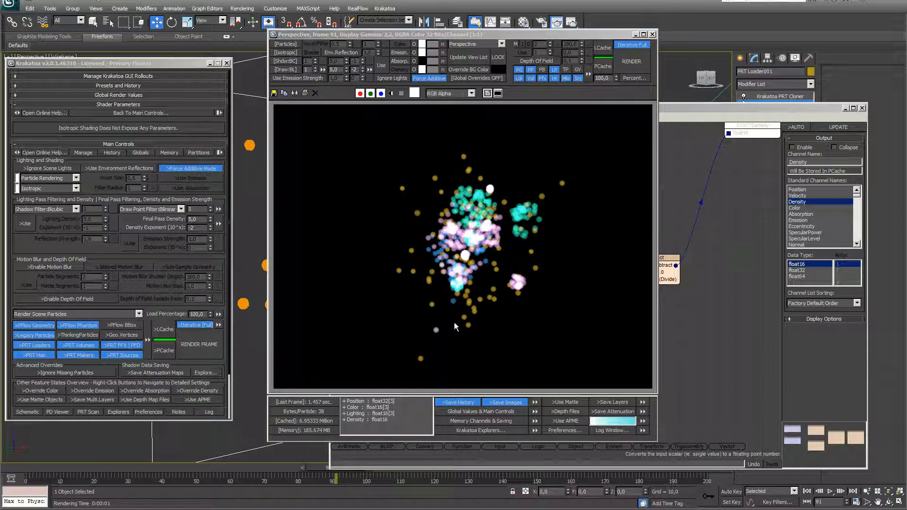
Re-enable the Density output and render frame 91 again with the density flow
click(714, 112)
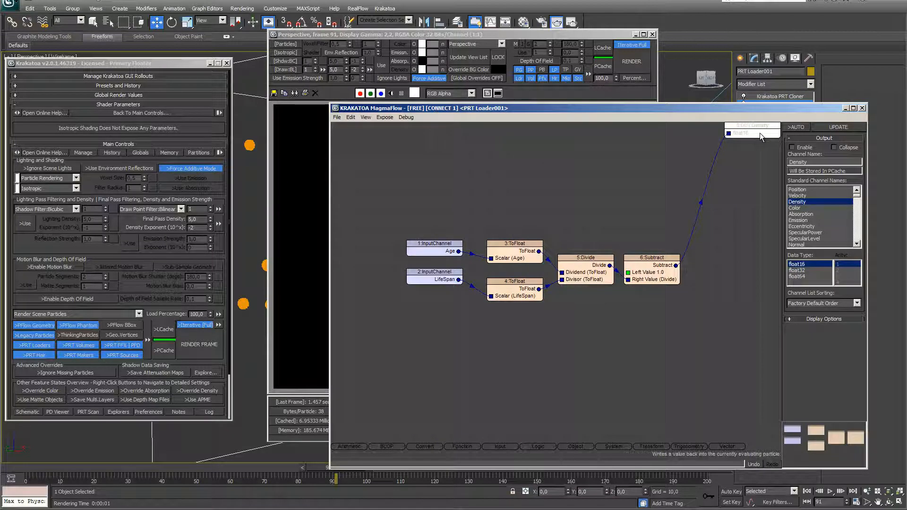
click(792, 147)
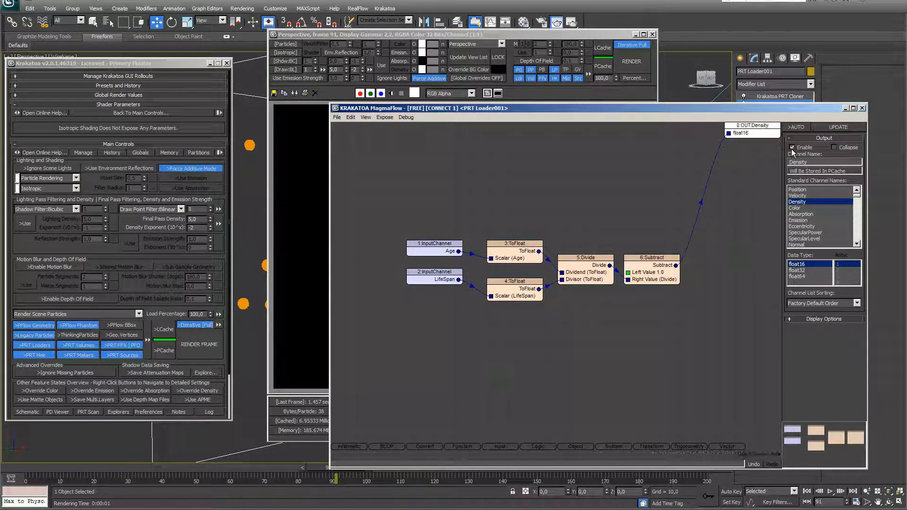
click(302, 192)
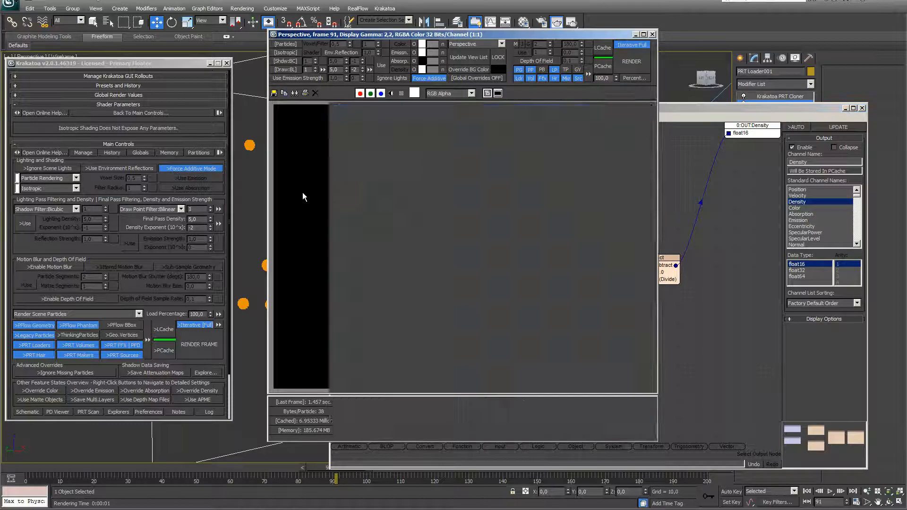
click(198, 345)
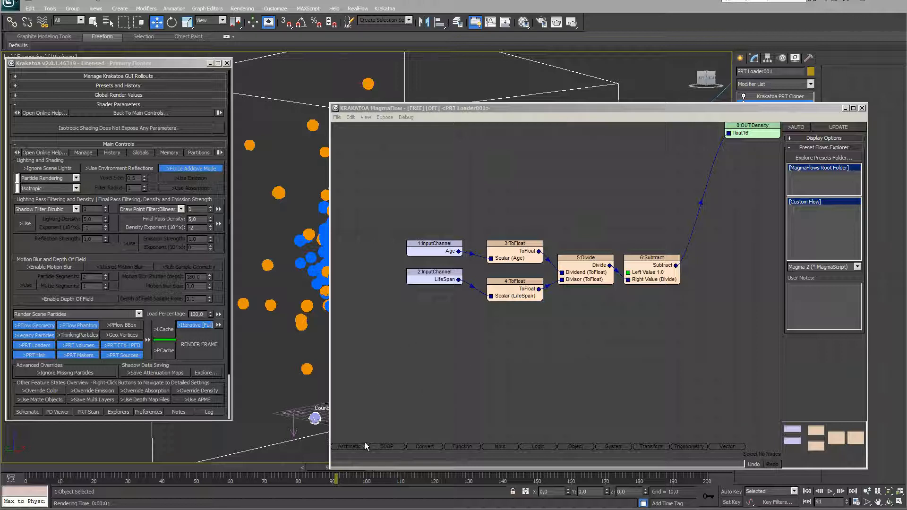
Add an InputValue node set to a Vector [1,1,1]
click(496, 449)
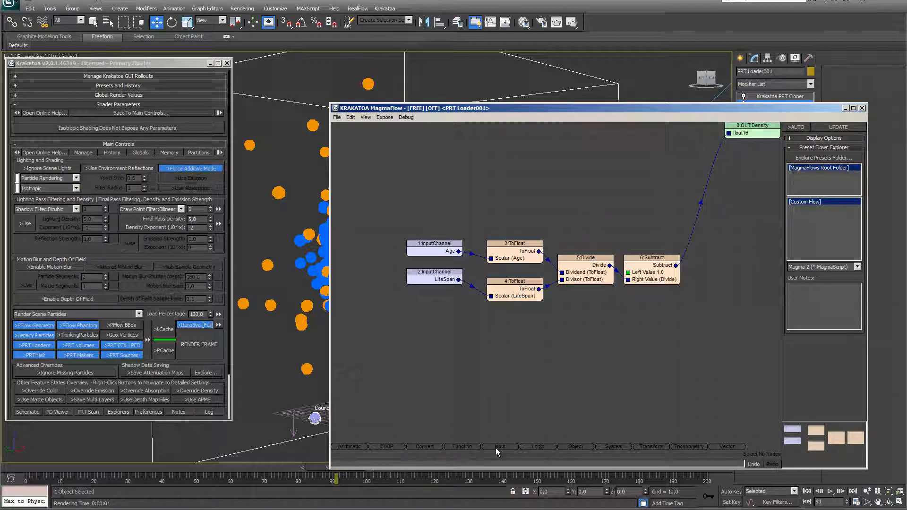
mouse_move(497, 449)
drag(500, 387, 498, 352)
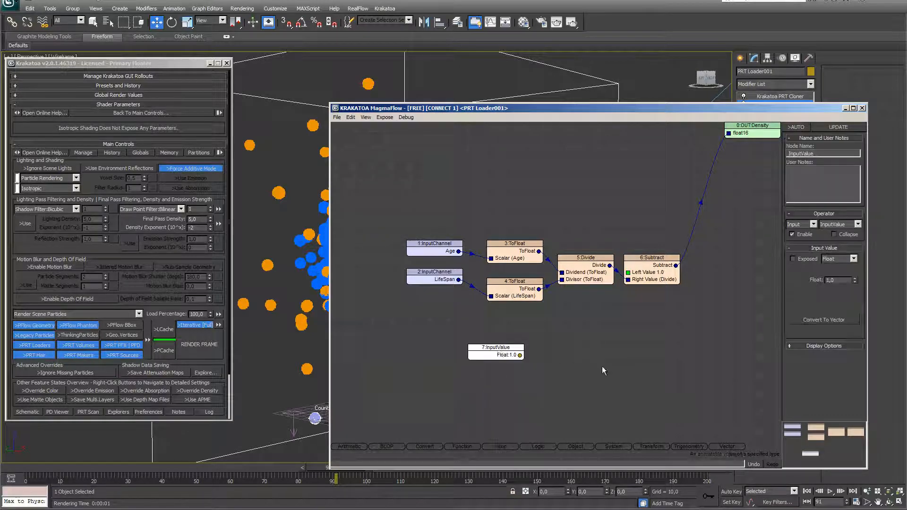
click(859, 226)
click(855, 259)
click(855, 259)
click(845, 268)
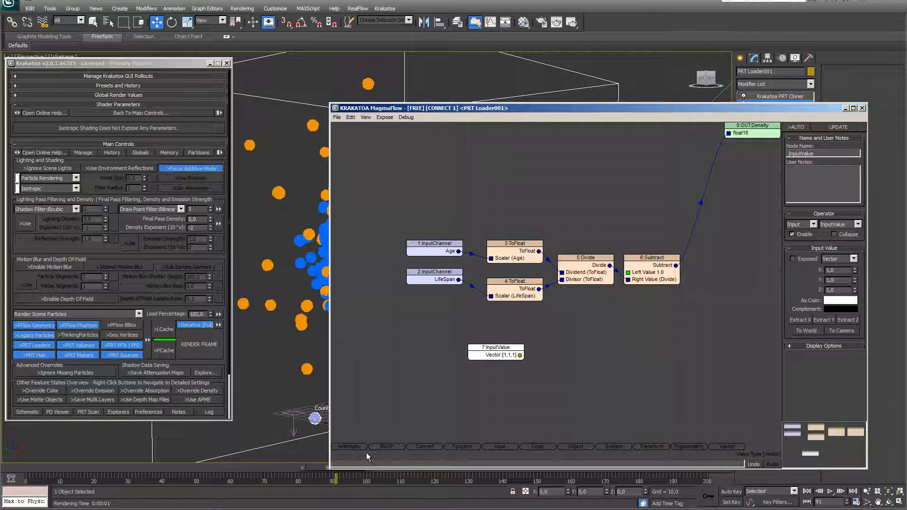
Add a Multiply node taking the vector input and the Divide result in its Right Value
key(asterisk)
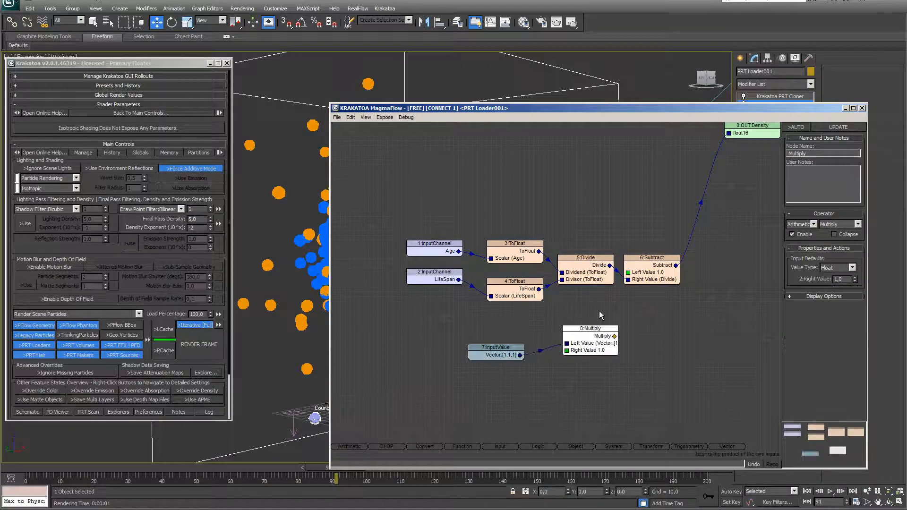
drag(593, 343, 635, 343)
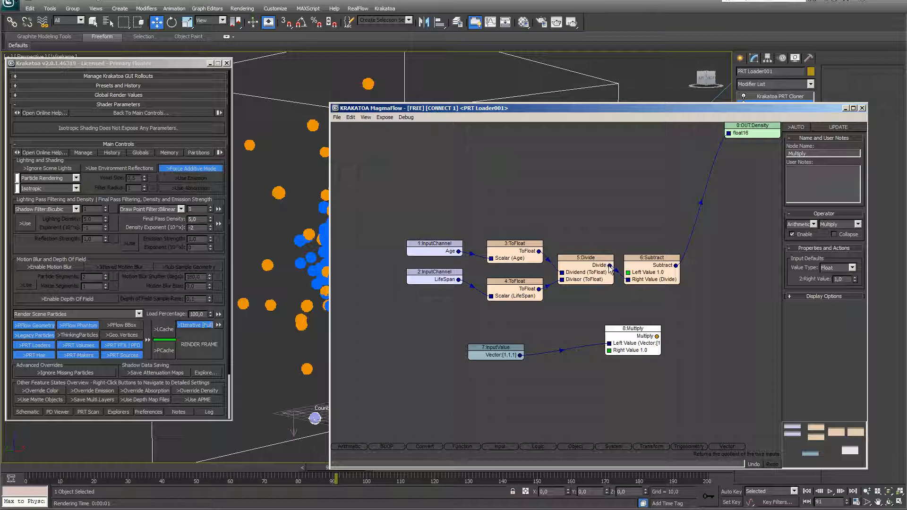
drag(610, 266, 611, 356)
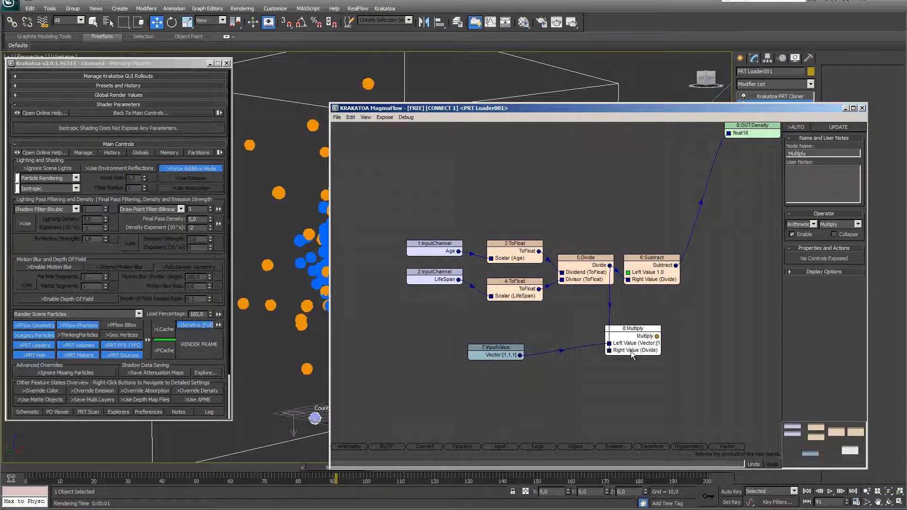
drag(633, 347, 666, 338)
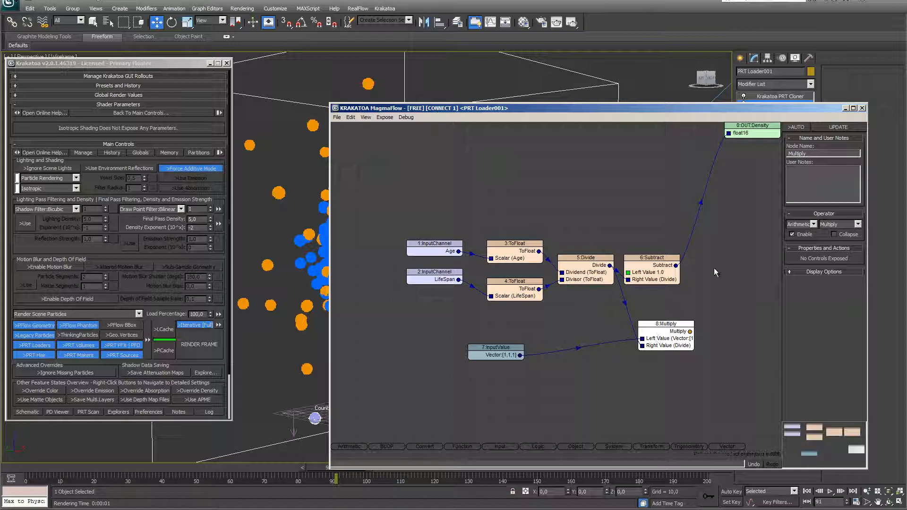
right_click(707, 240)
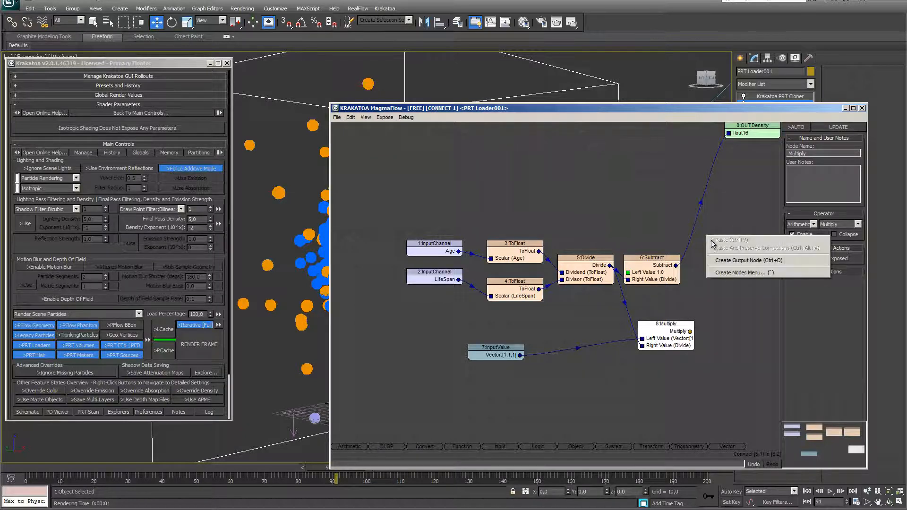
Create a Scale output node fed by the Multiply result and test-render frame 91
click(722, 265)
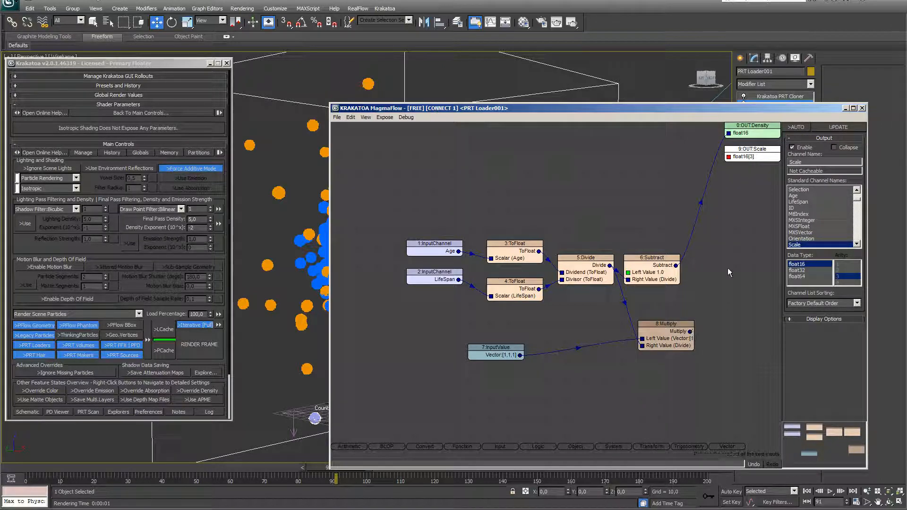
drag(733, 171, 729, 156)
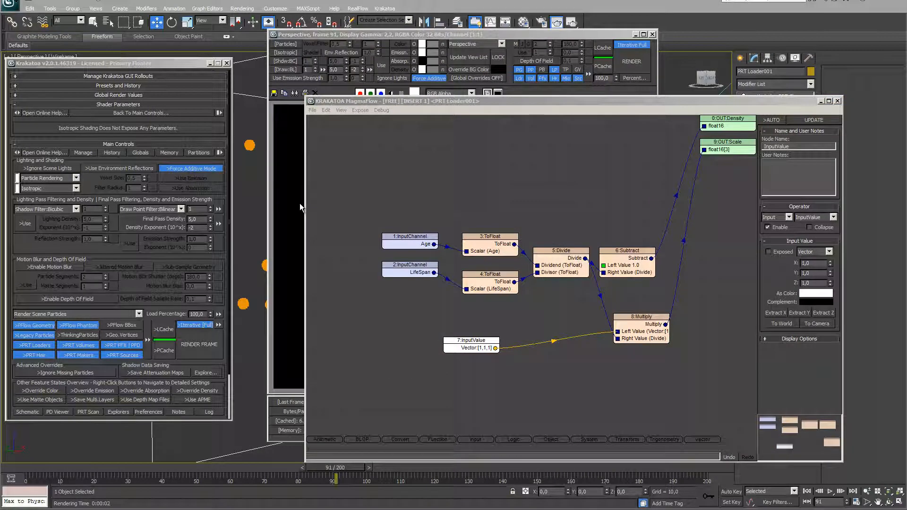
click(211, 353)
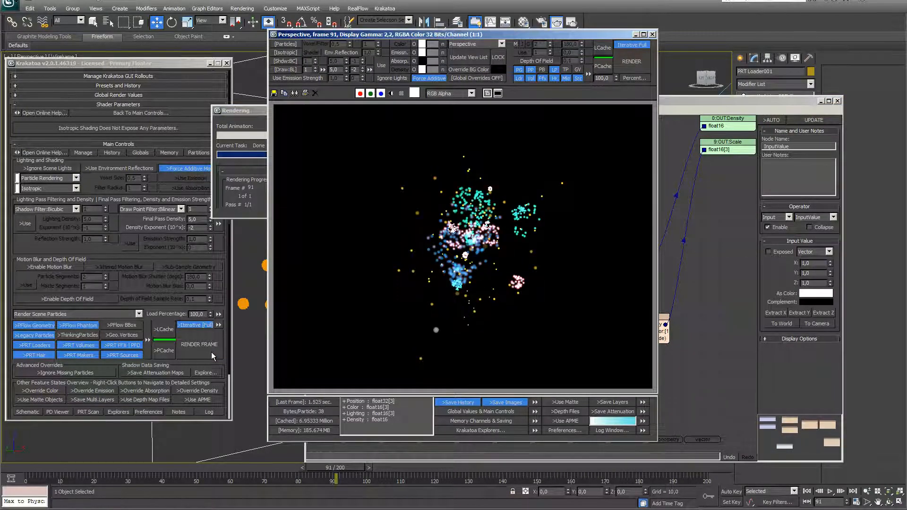
click(722, 255)
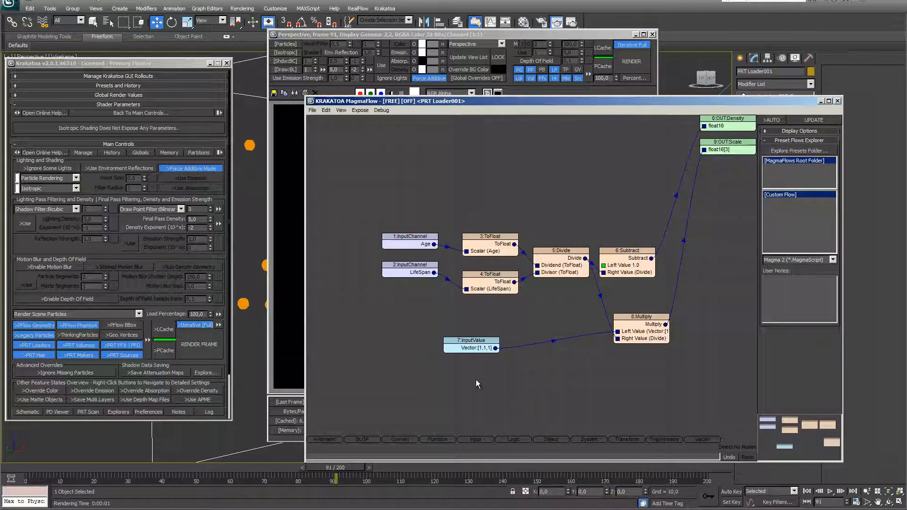
click(474, 351)
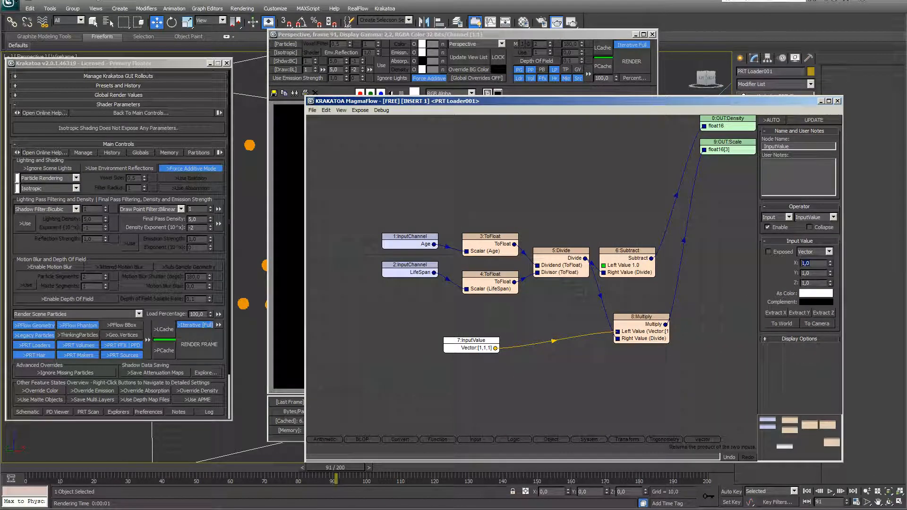
Set the scale vector input to [6,2,2] and re-render frame 91
key(Return)
key(Tab)
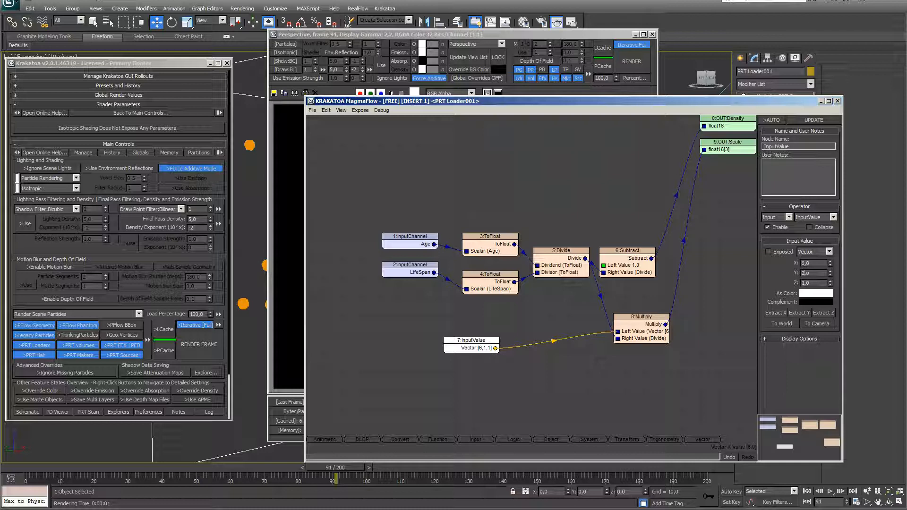
key(Return)
click(303, 182)
click(194, 346)
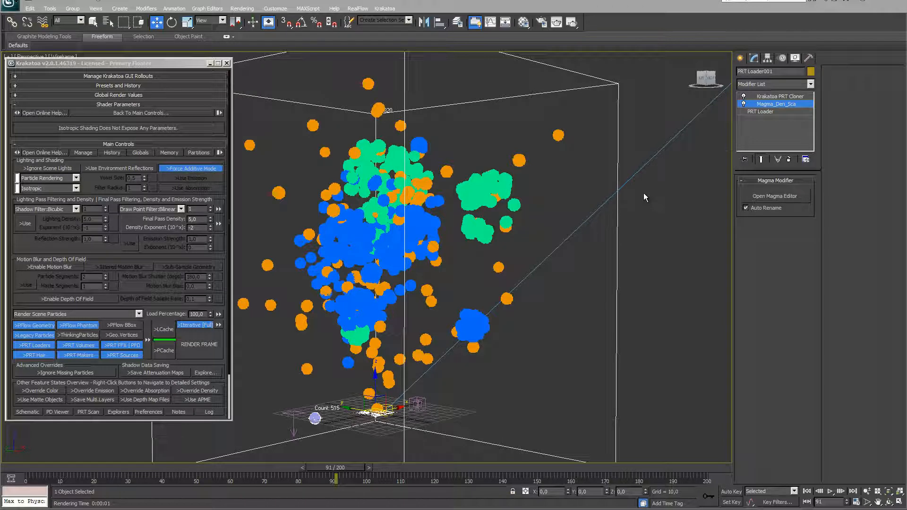
Set render output to HDTV 1280x720, saving frames as artifice JPEG images
click(541, 22)
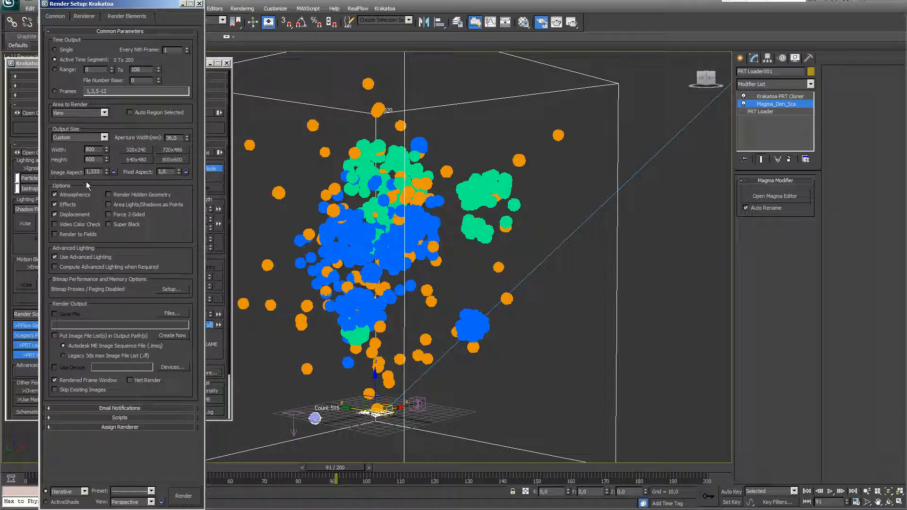
click(104, 138)
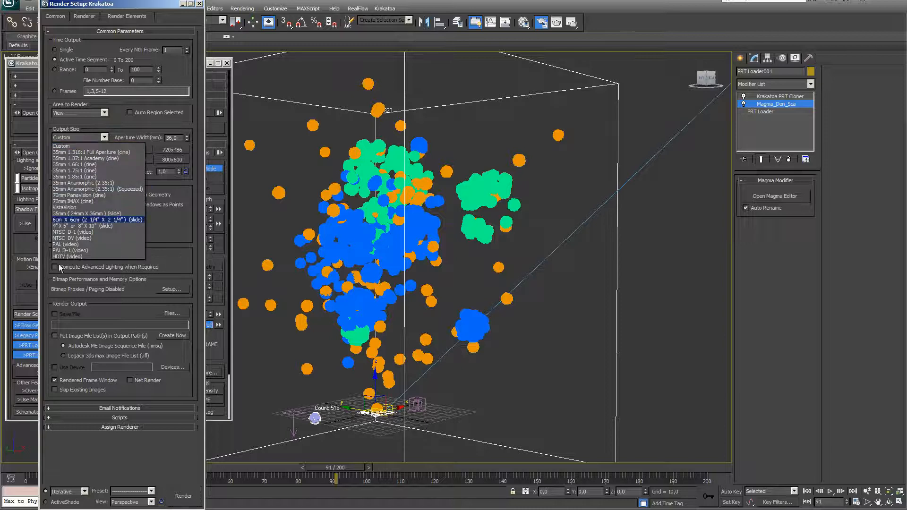
click(71, 257)
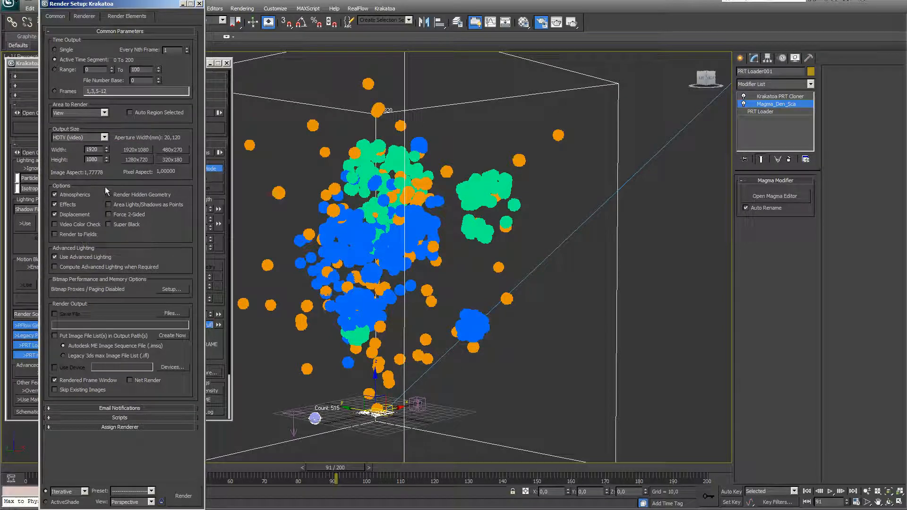
click(133, 160)
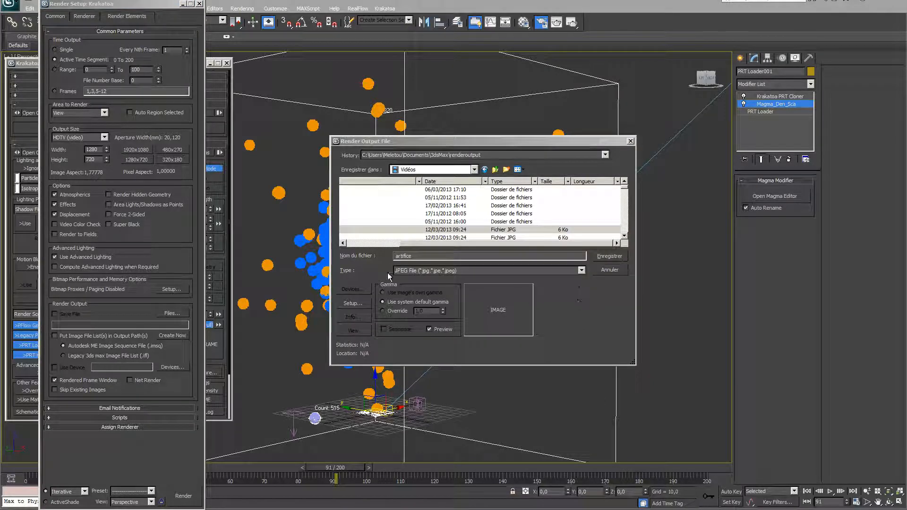
click(609, 258)
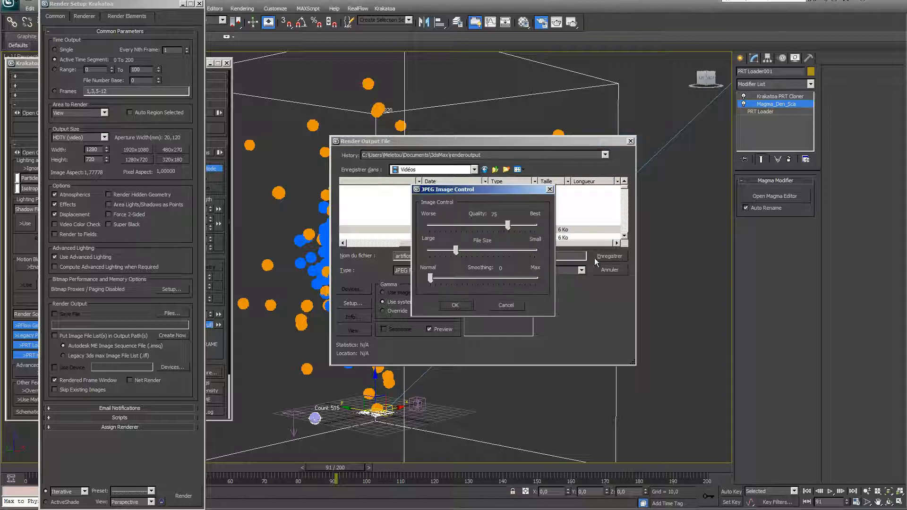
click(470, 309)
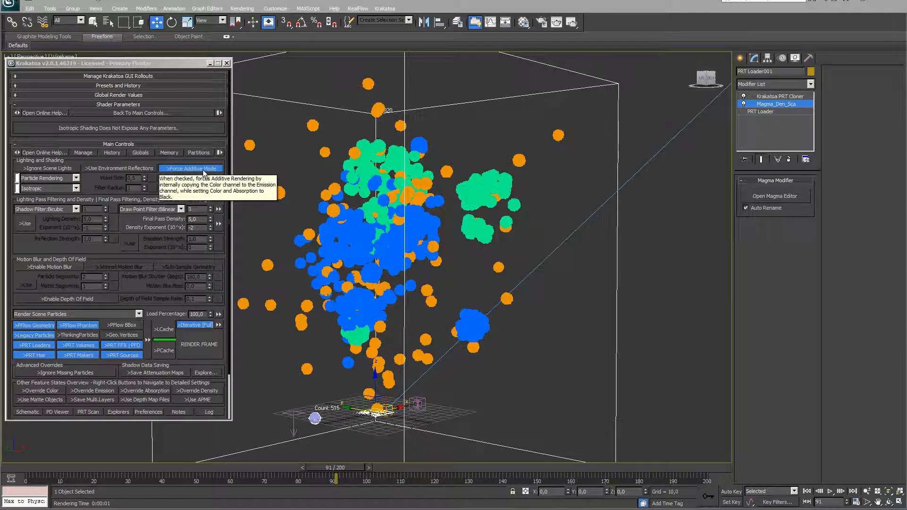
Enable jittered motion blur, turn off Iterative, and render all 201 frames, overwriting old images
click(289, 166)
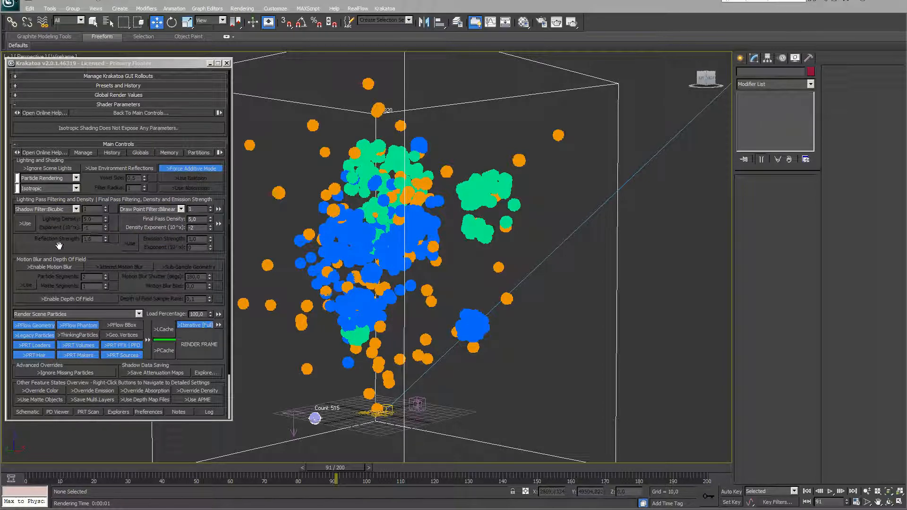
click(49, 267)
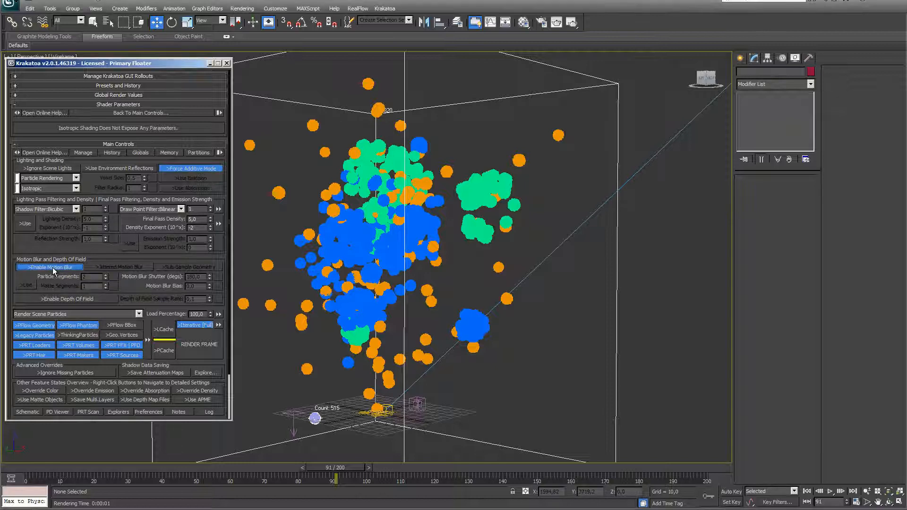
click(113, 269)
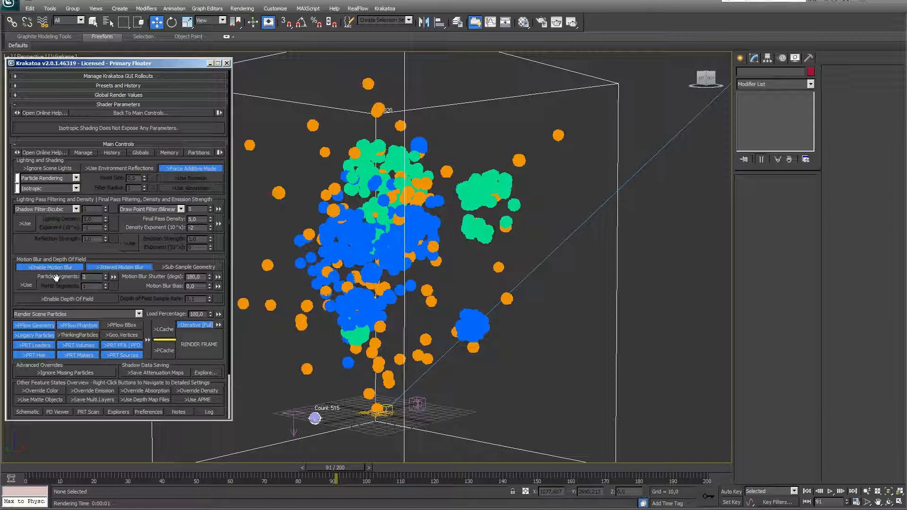
click(194, 325)
click(198, 343)
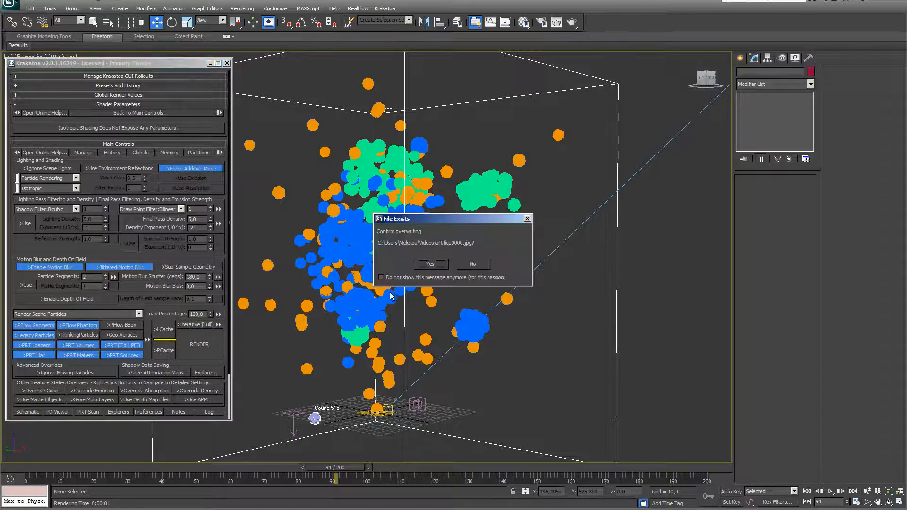
click(430, 266)
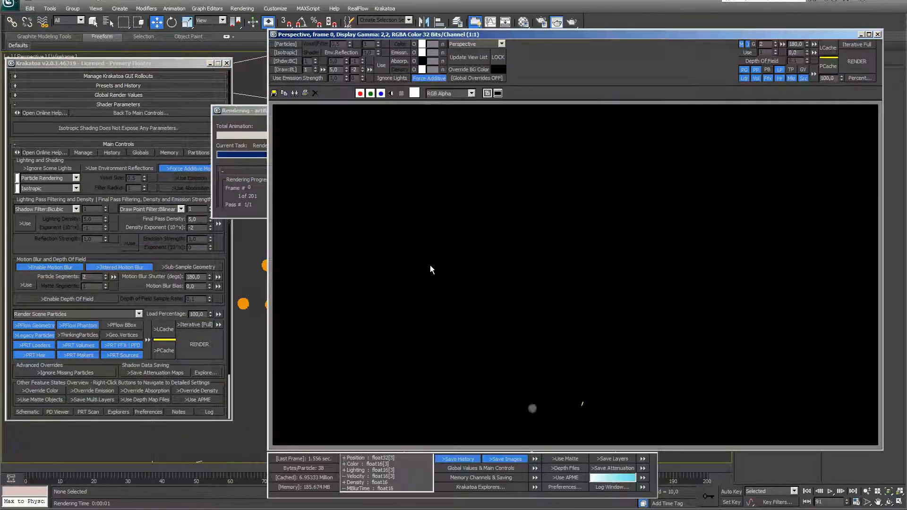